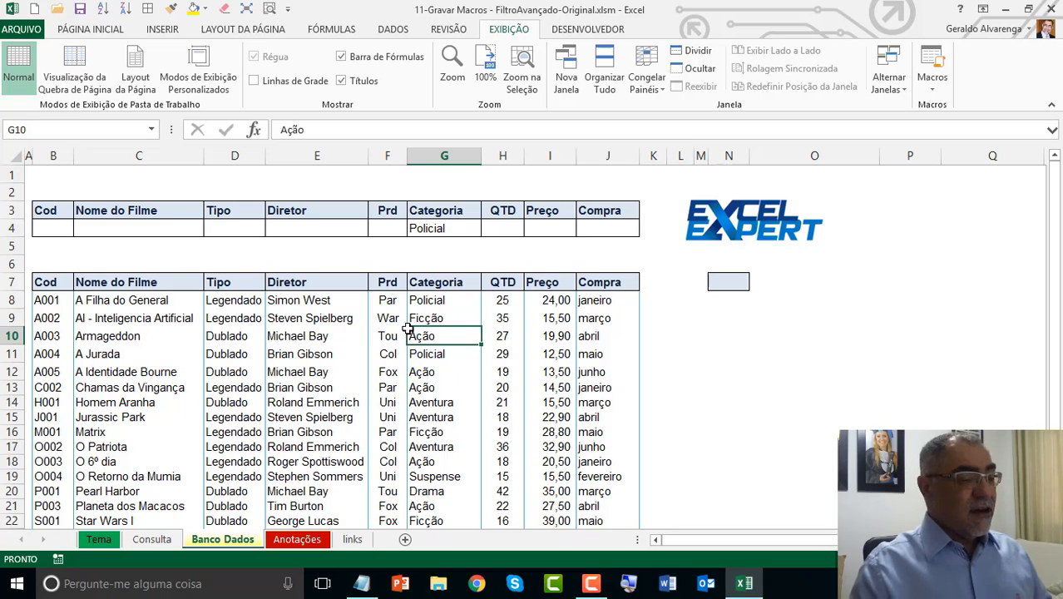
Step: Turn on AutoFilter for the film table and filter the Categoria column to show only Aventura
left_click(395, 29)
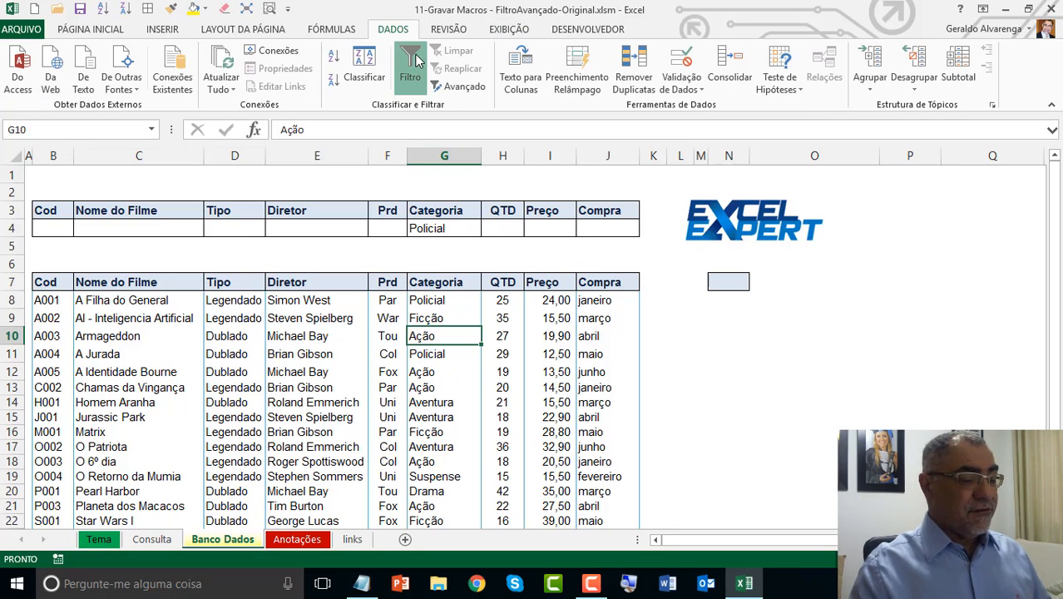
left_click(418, 61)
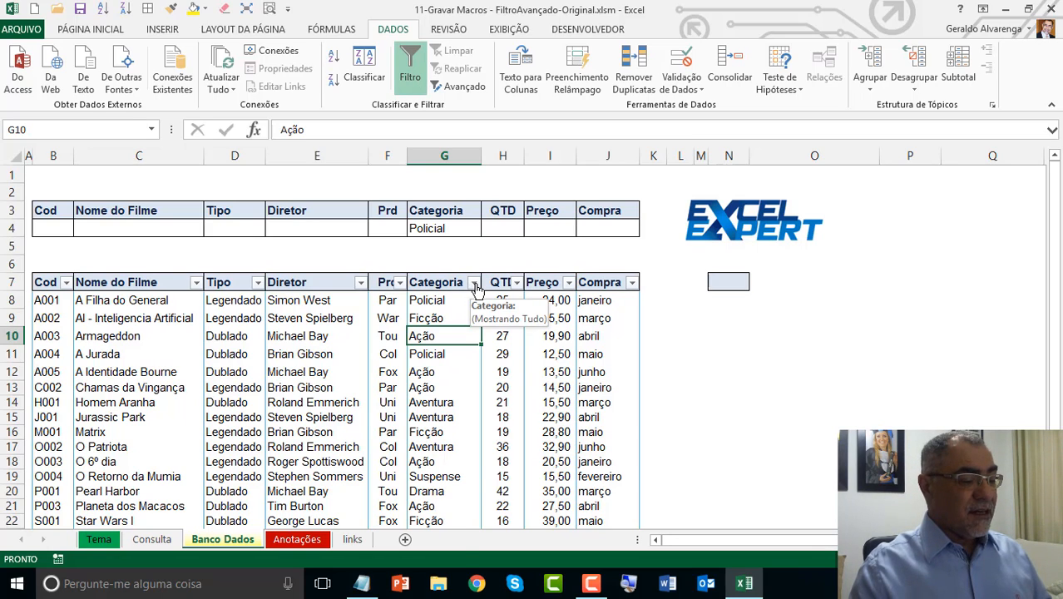
left_click(474, 284)
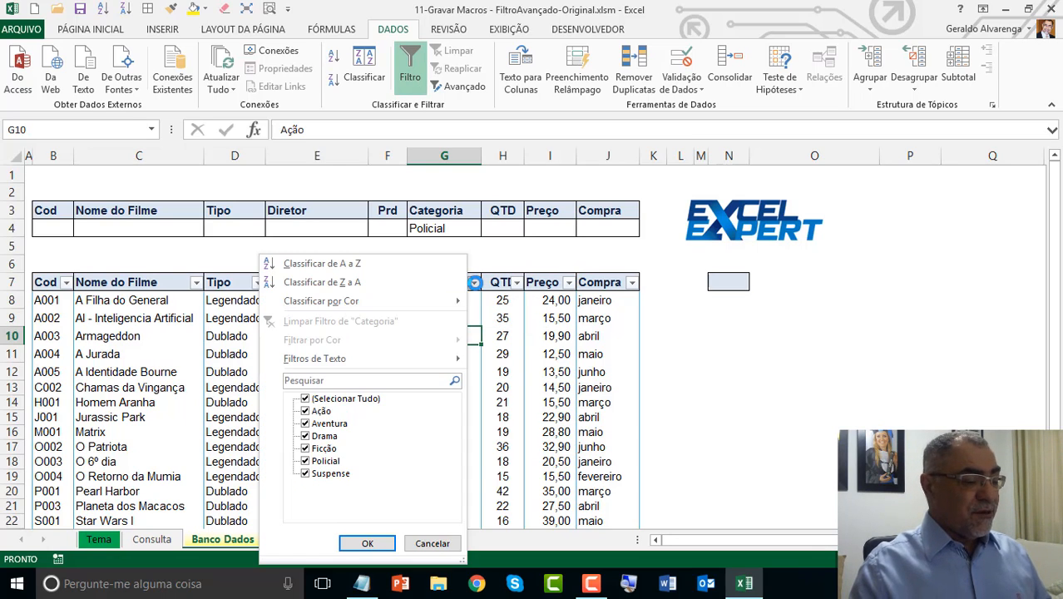
left_click(306, 400)
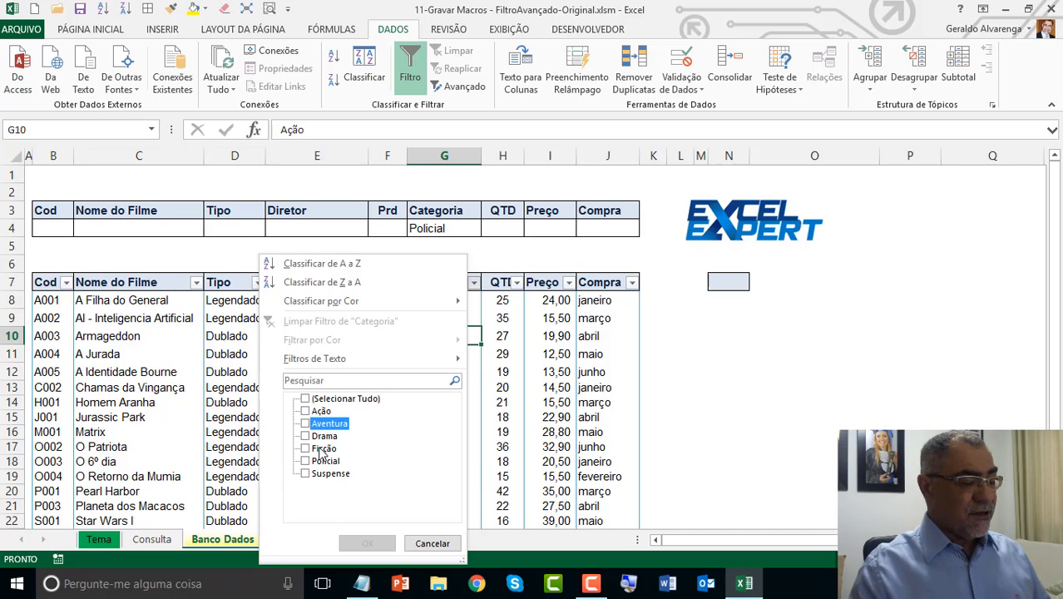
left_click(304, 424)
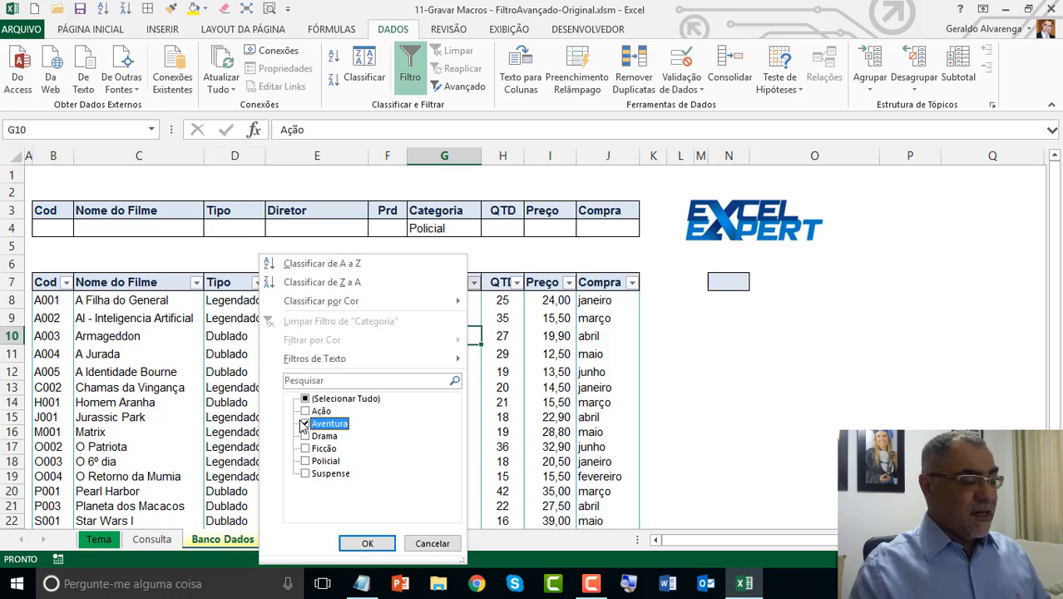
left_click(356, 545)
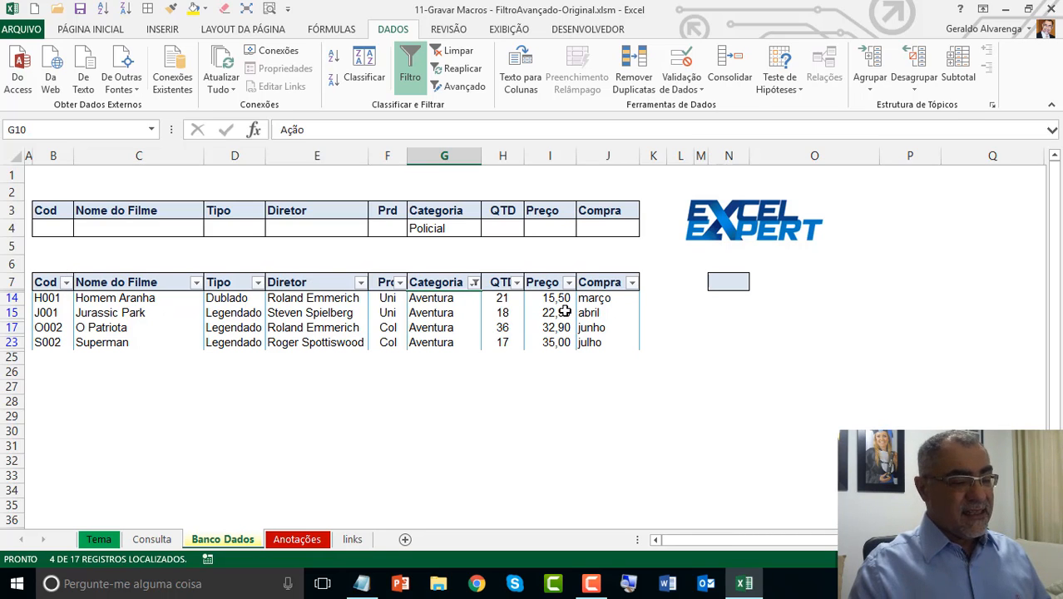
Step: Clear the Categoria filter and turn off AutoFilter on the film table
left_click(734, 282)
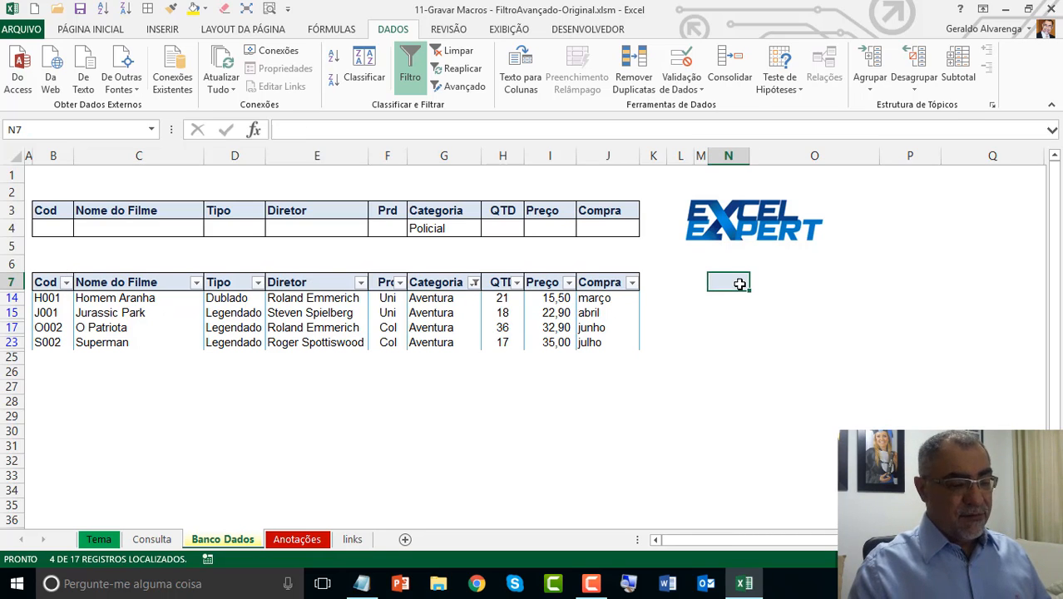
left_click(66, 283)
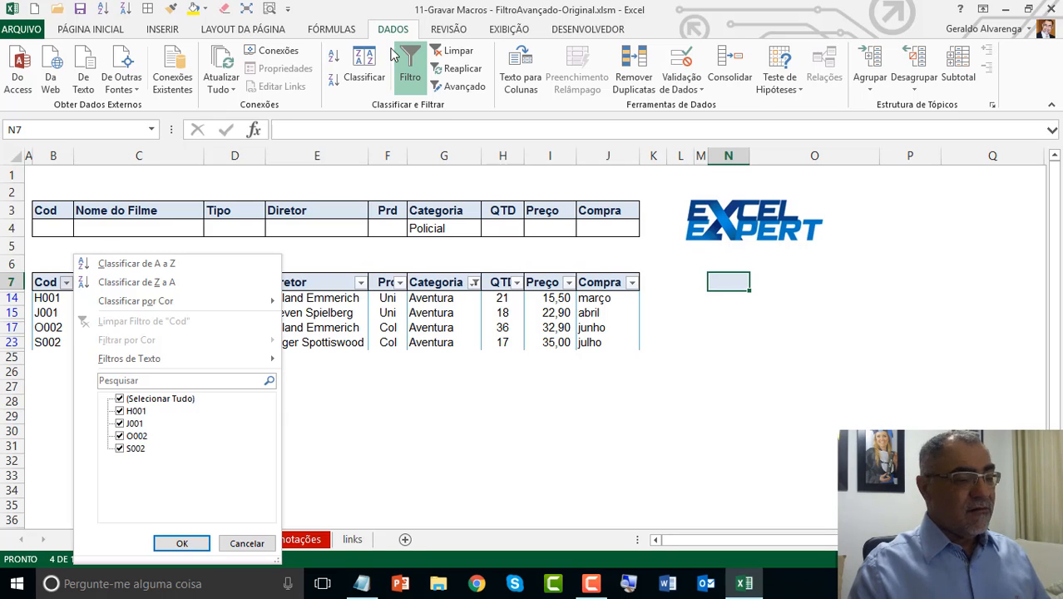
left_click(448, 53)
left_click(448, 52)
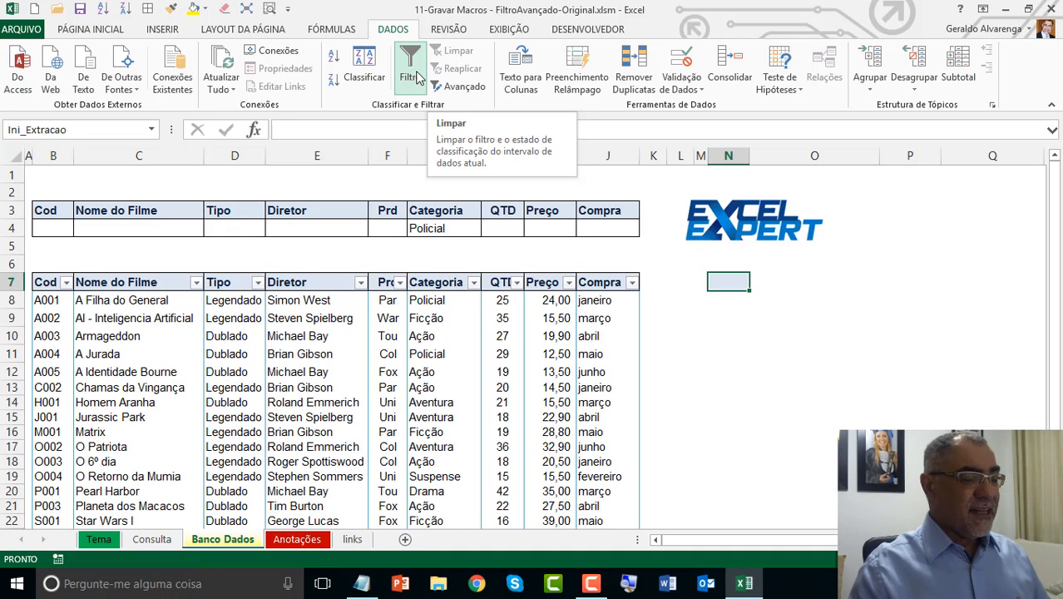
left_click(419, 76)
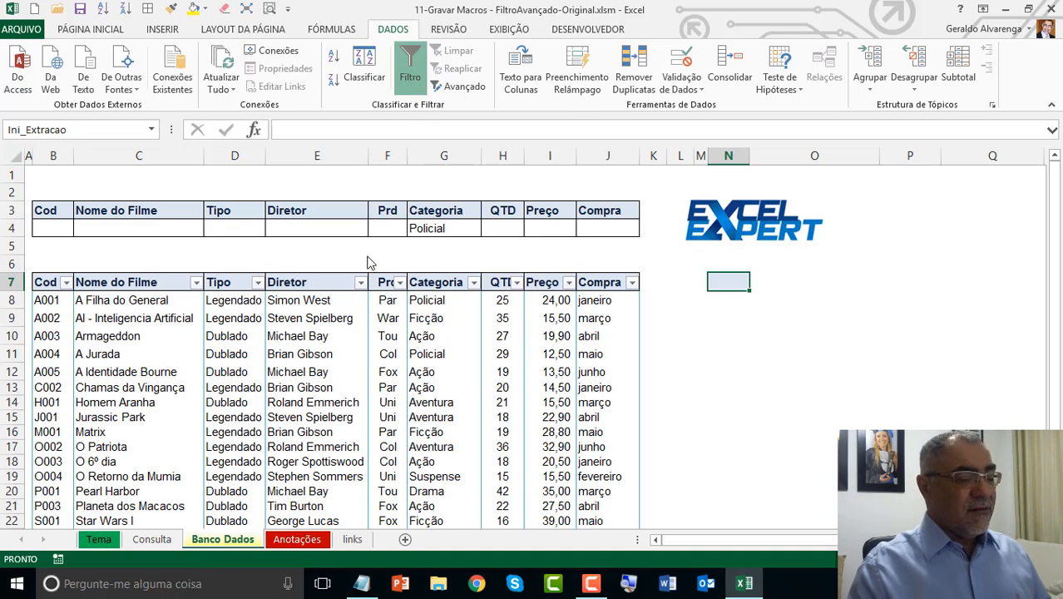
Step: Examine the criteria range B3:J4, its Categoria cell G4, and the extraction start cell N7
left_click(425, 229)
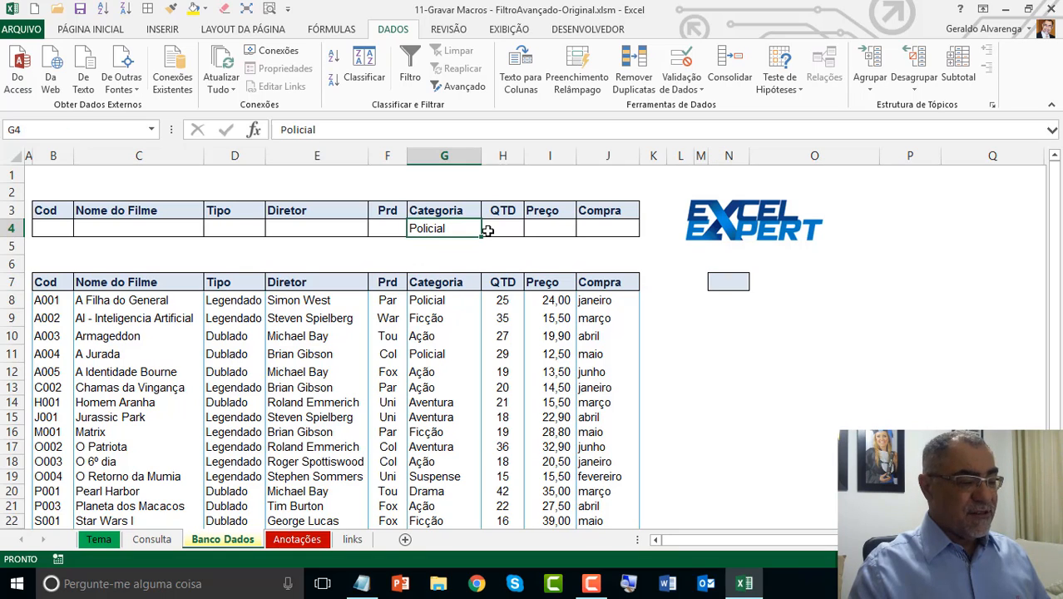
left_click(133, 210)
left_click_drag(61, 212, 573, 224)
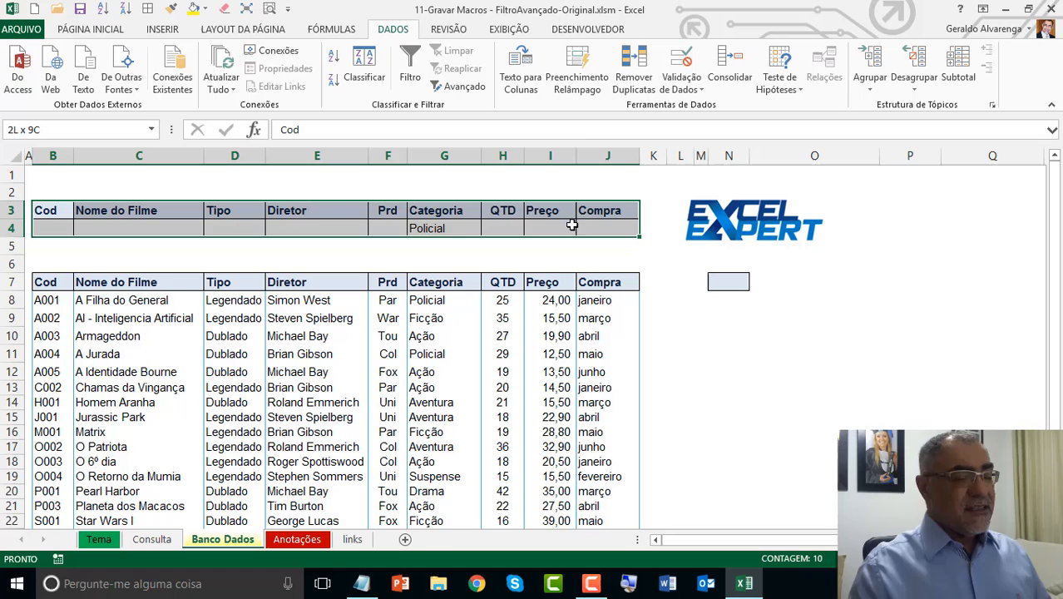
left_click(442, 225)
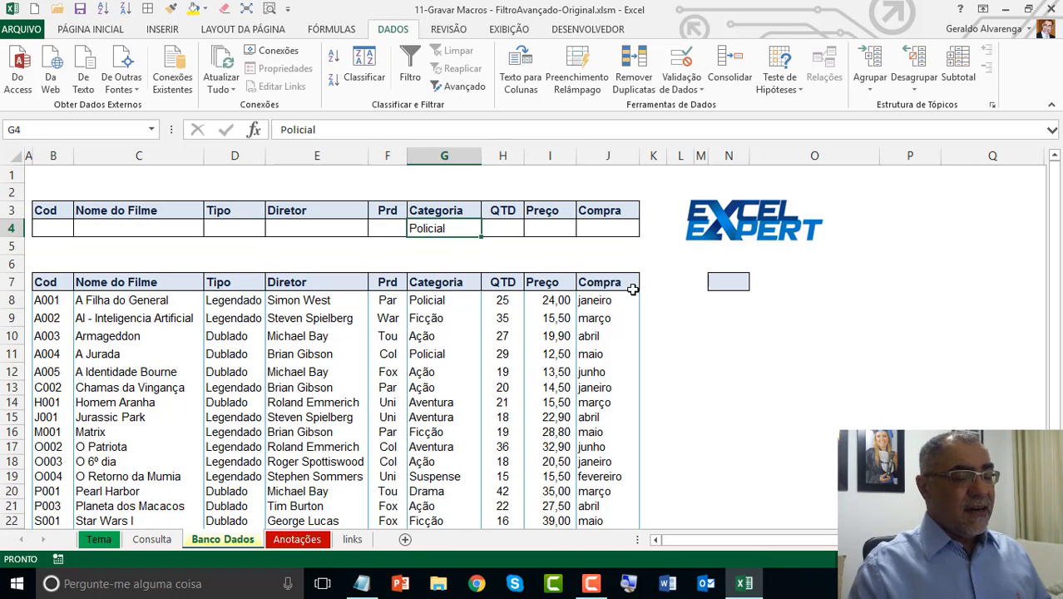
left_click(730, 283)
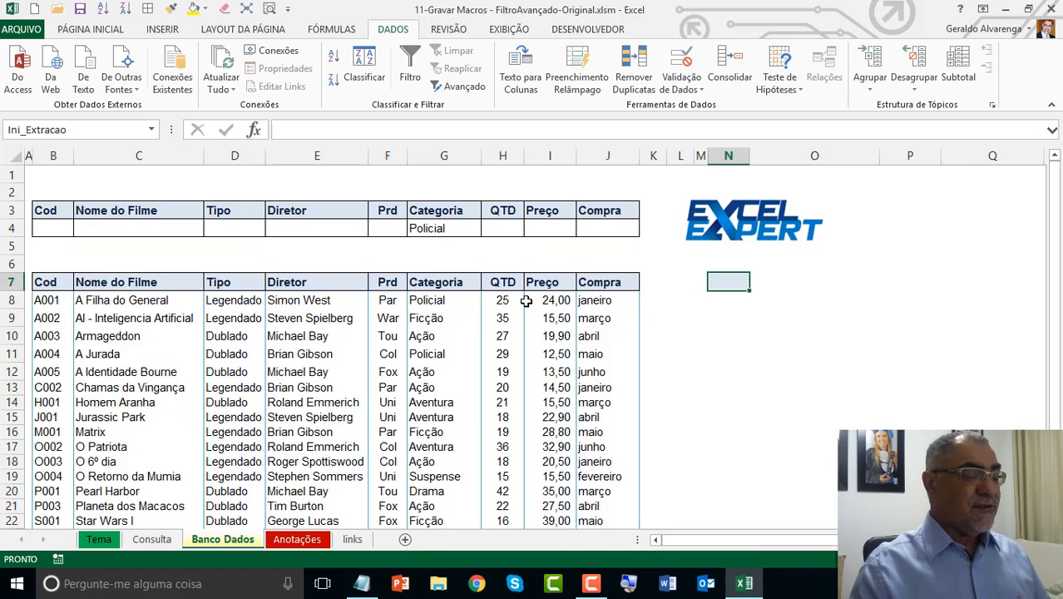
Step: Set the Categoria criterion in cell G4 to Aventura
left_click(439, 229)
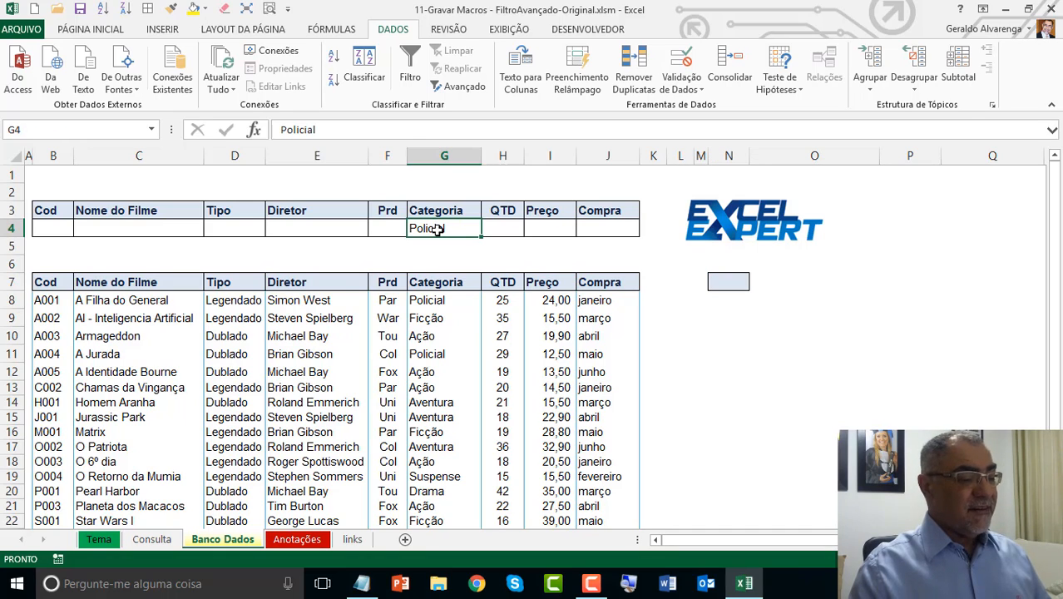
type("Aventura")
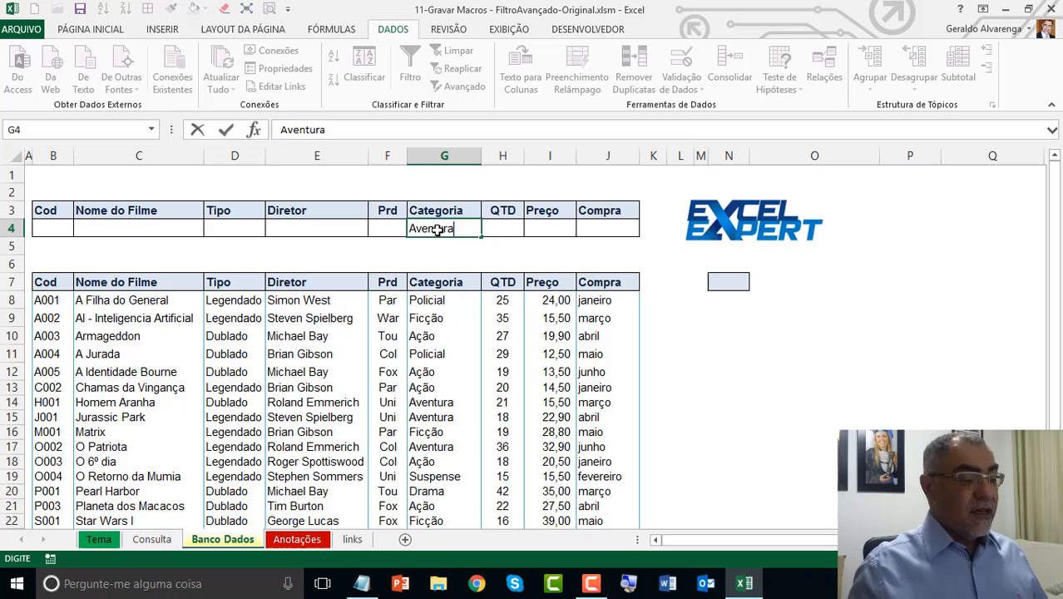
key("Return")
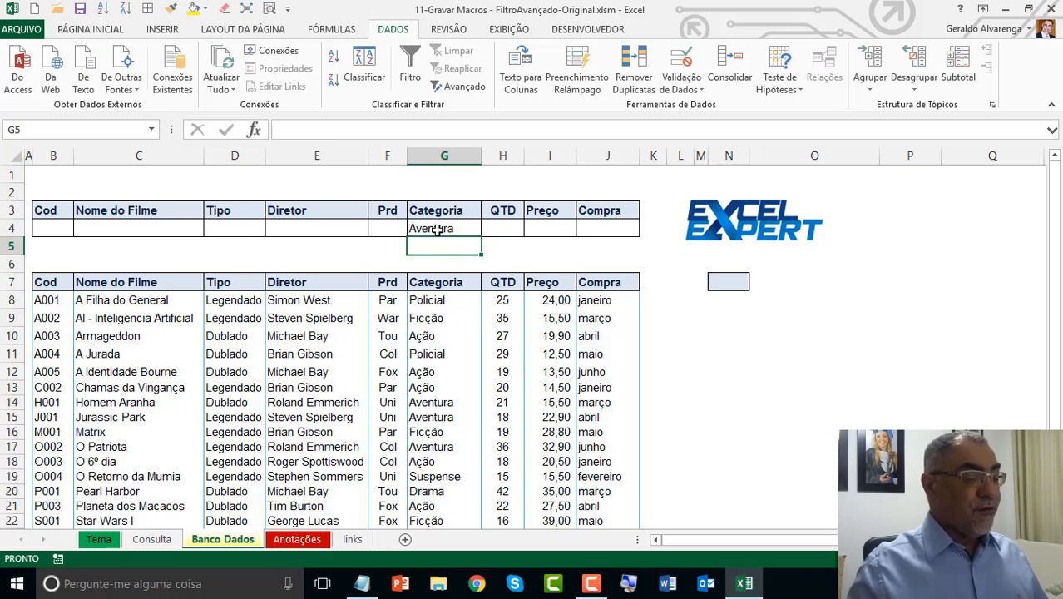
Step: Open the Advanced Filter for the film table and choose to copy the results to another location
left_click(333, 314)
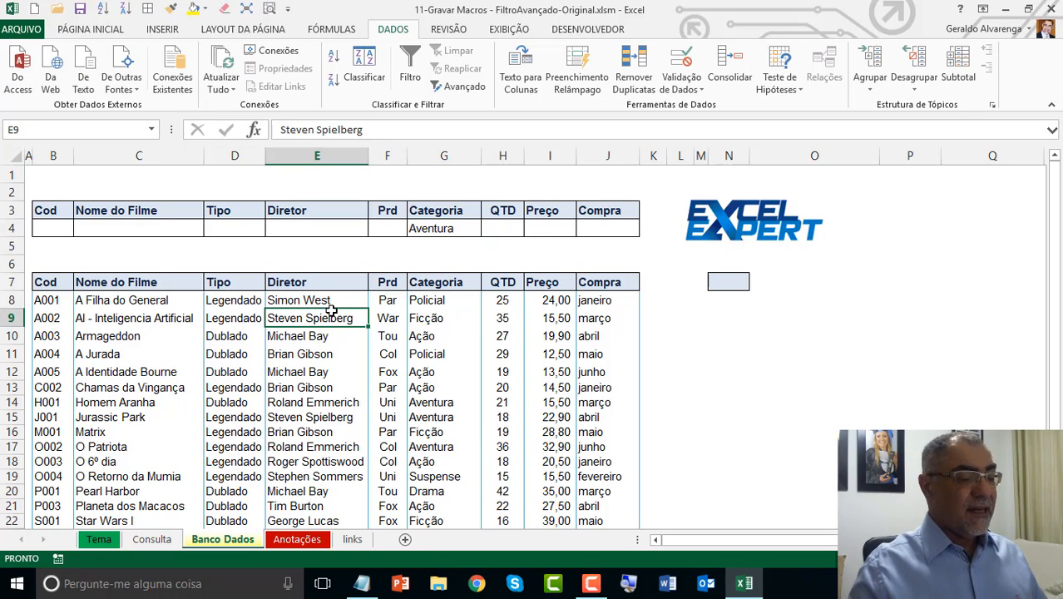
left_click(464, 88)
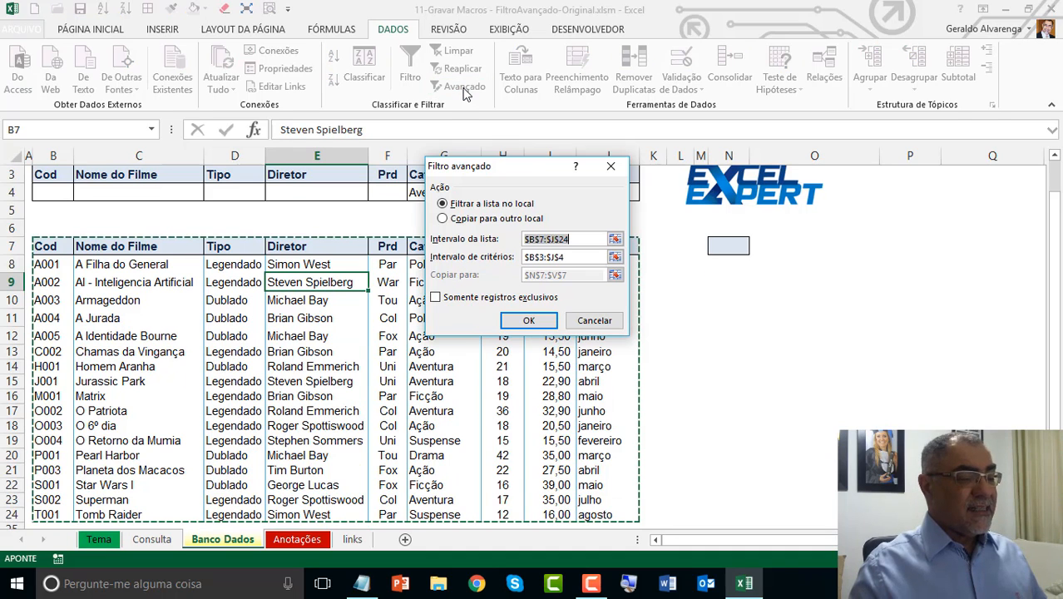
left_click_drag(499, 166, 569, 43)
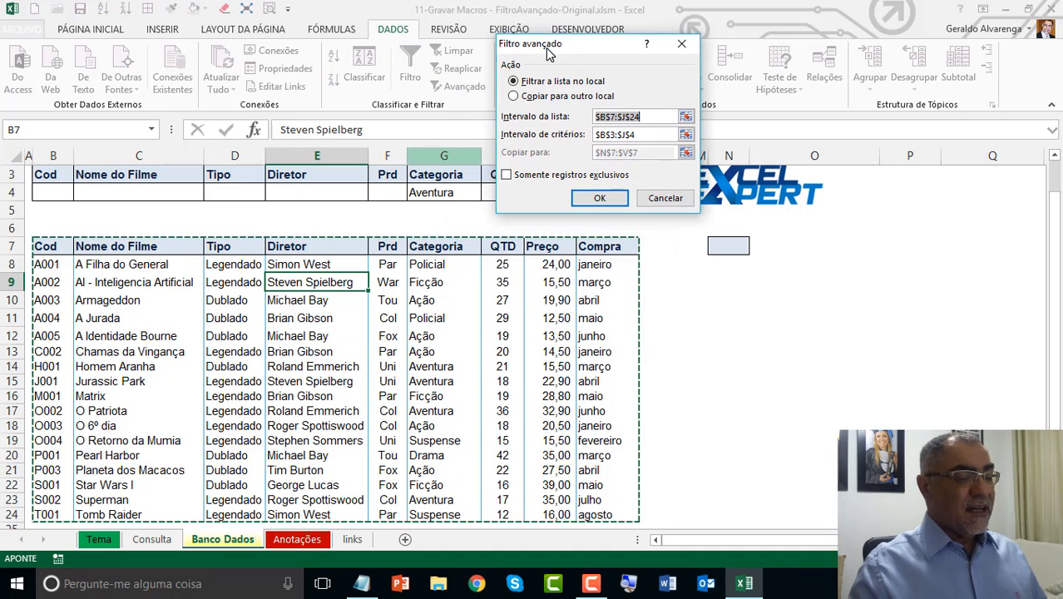
left_click(643, 122)
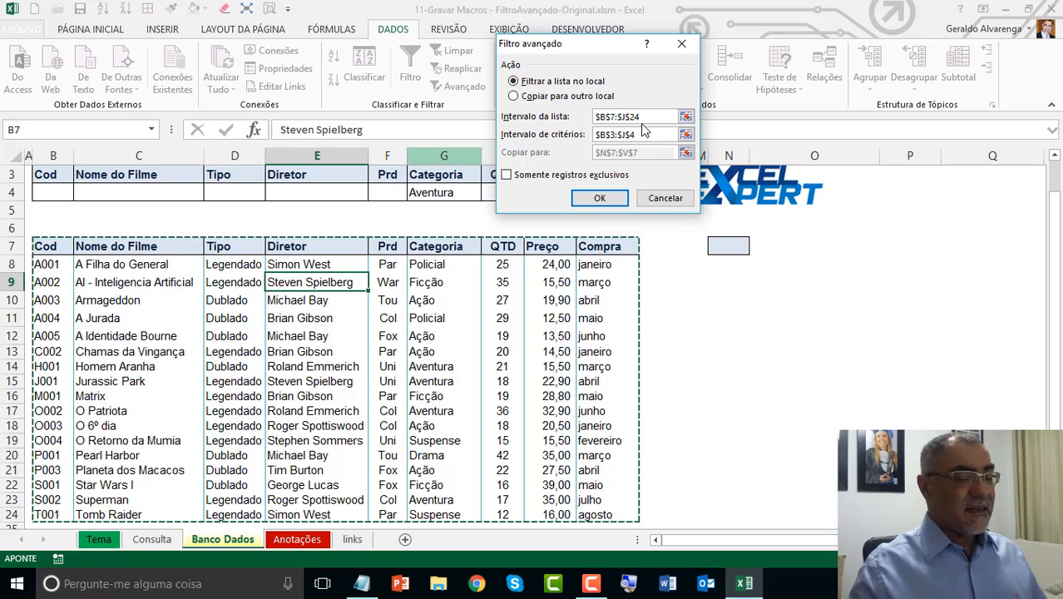
left_click(572, 97)
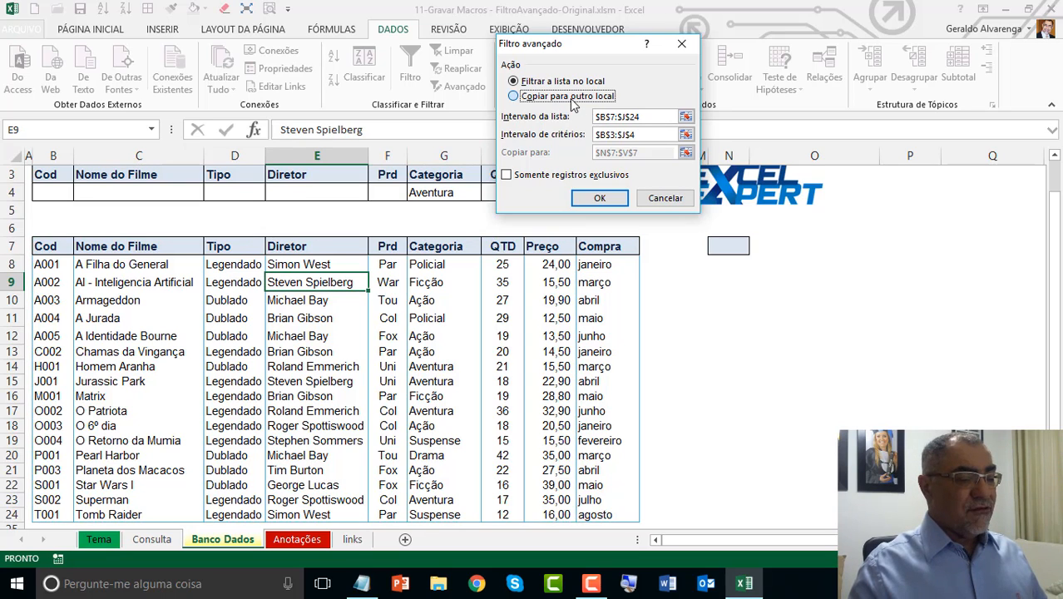
left_click(572, 99)
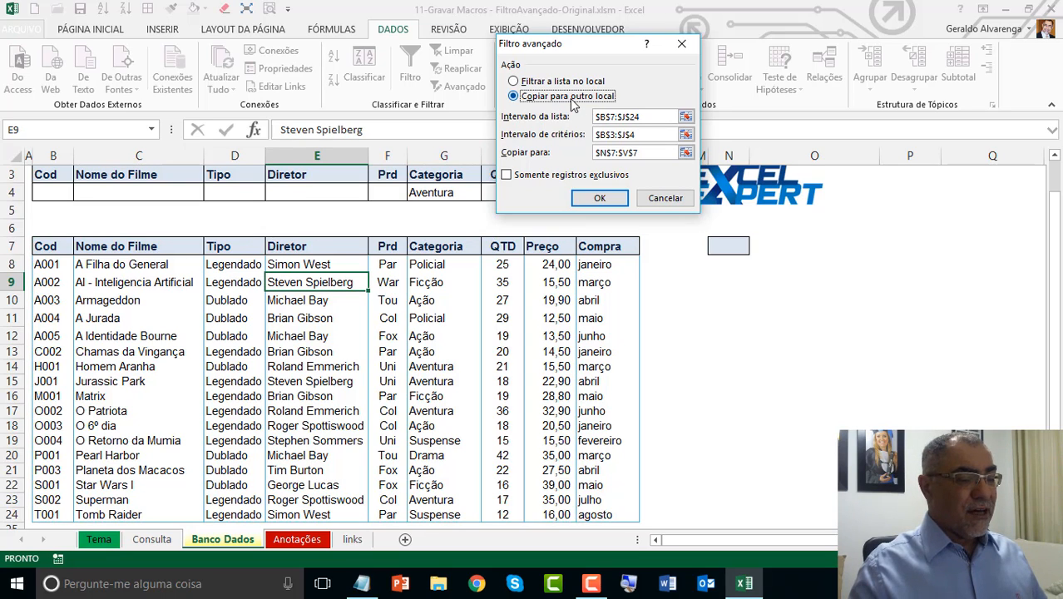
Step: Run the advanced filter with list range $B$7:$J$24, criteria range $B$3:$J$4 and copy destination $N$7:$V$7
left_click(642, 151)
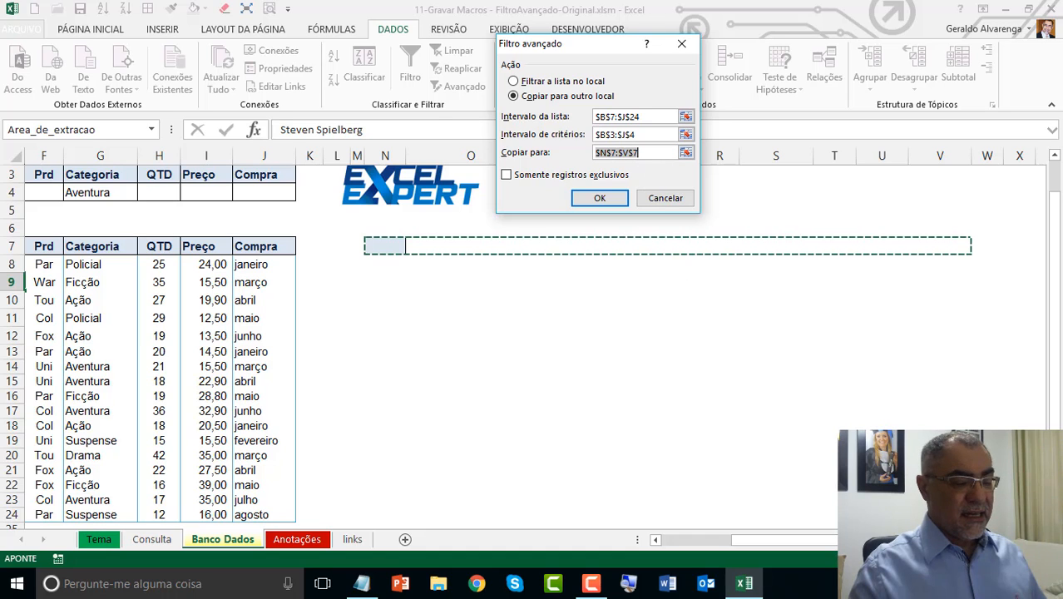
left_click(706, 544)
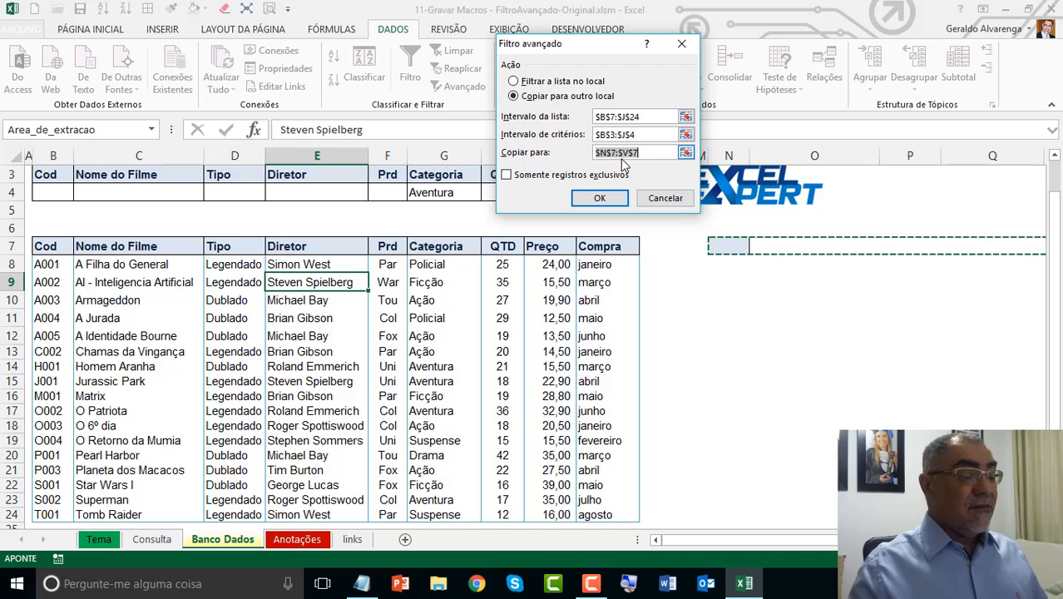
left_click(639, 136)
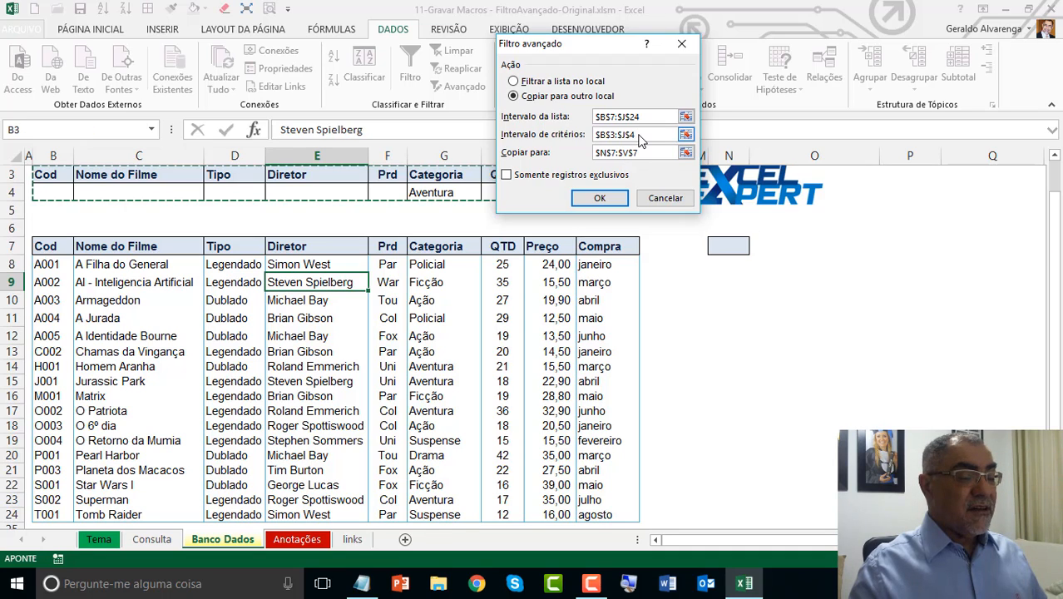
left_click(641, 140)
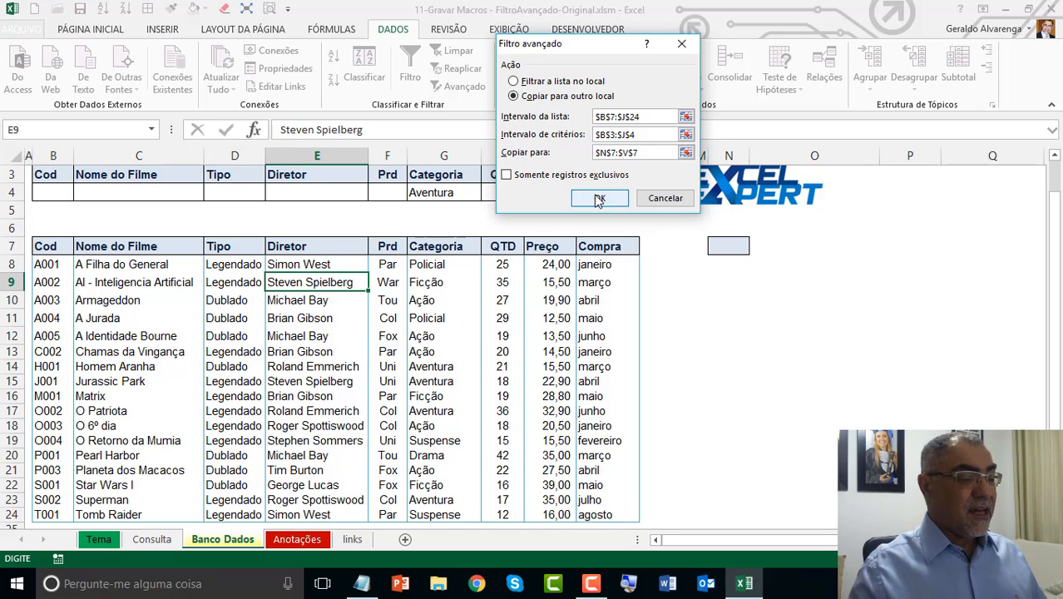
left_click_drag(581, 45, 406, 226)
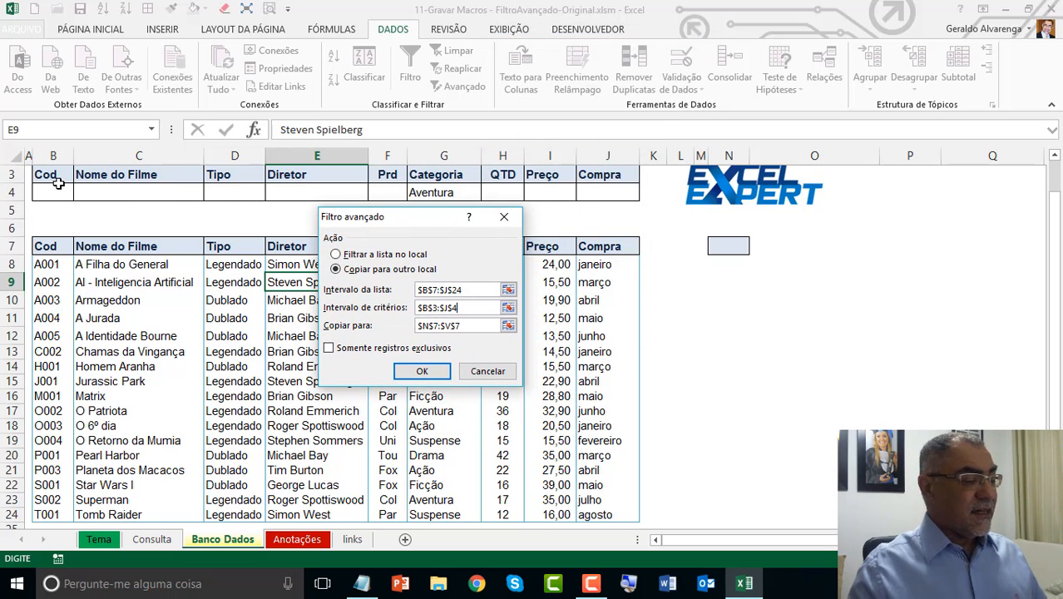
left_click(475, 327)
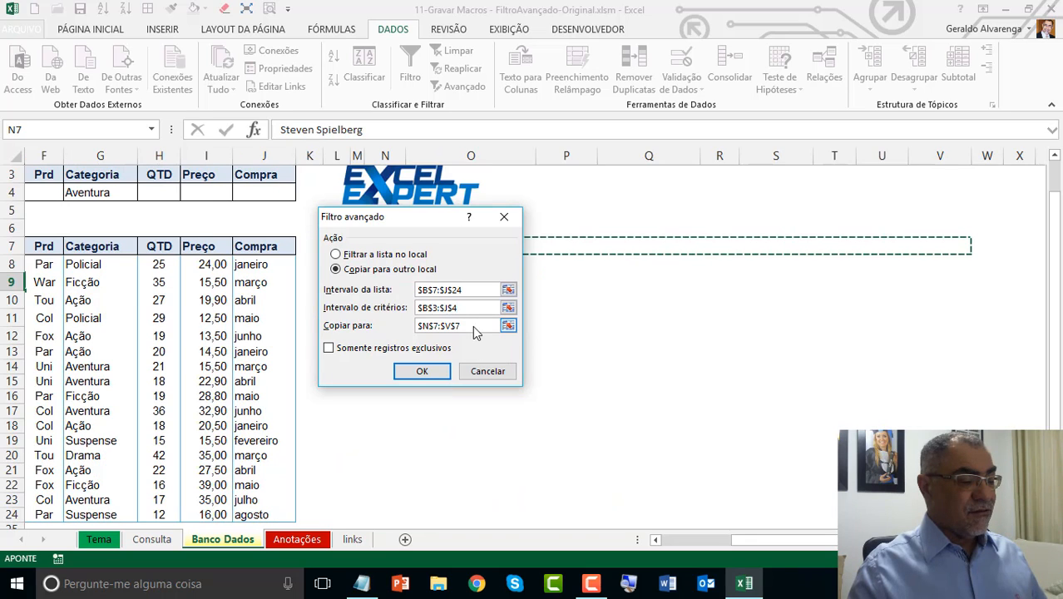
left_click(478, 315)
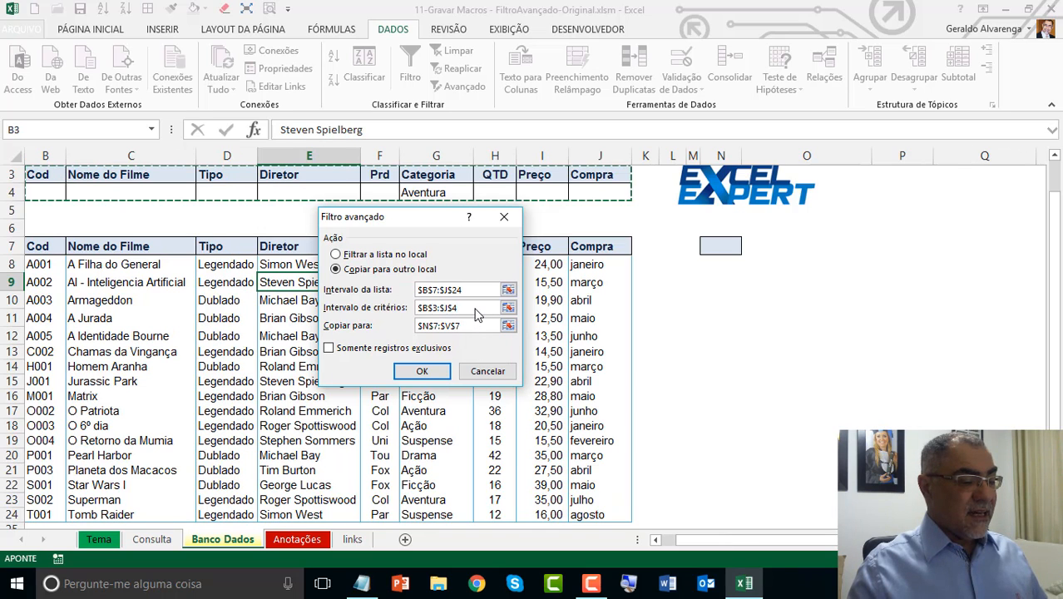
left_click(478, 315)
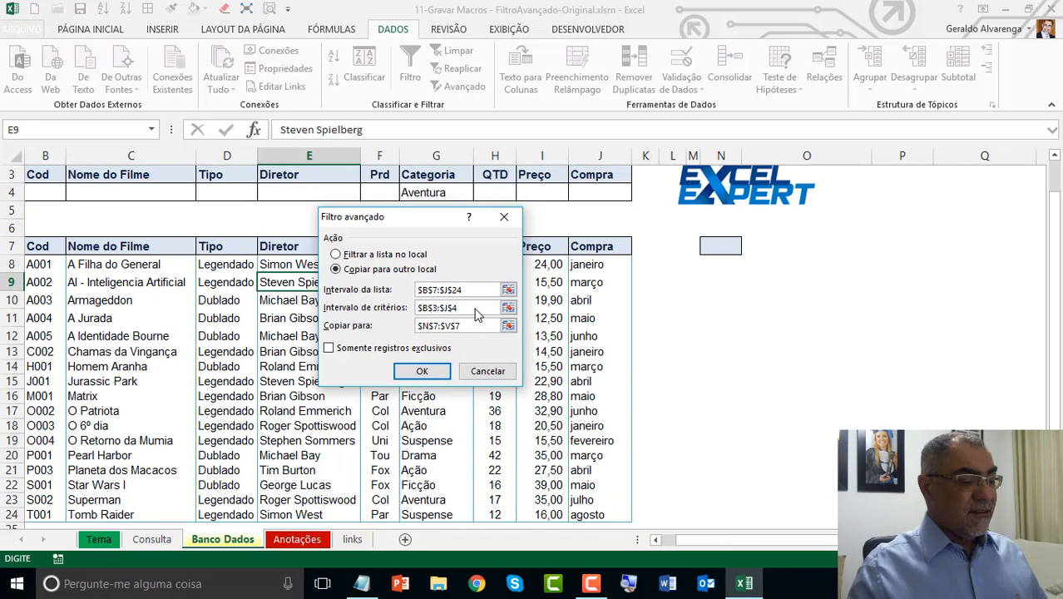
left_click(427, 371)
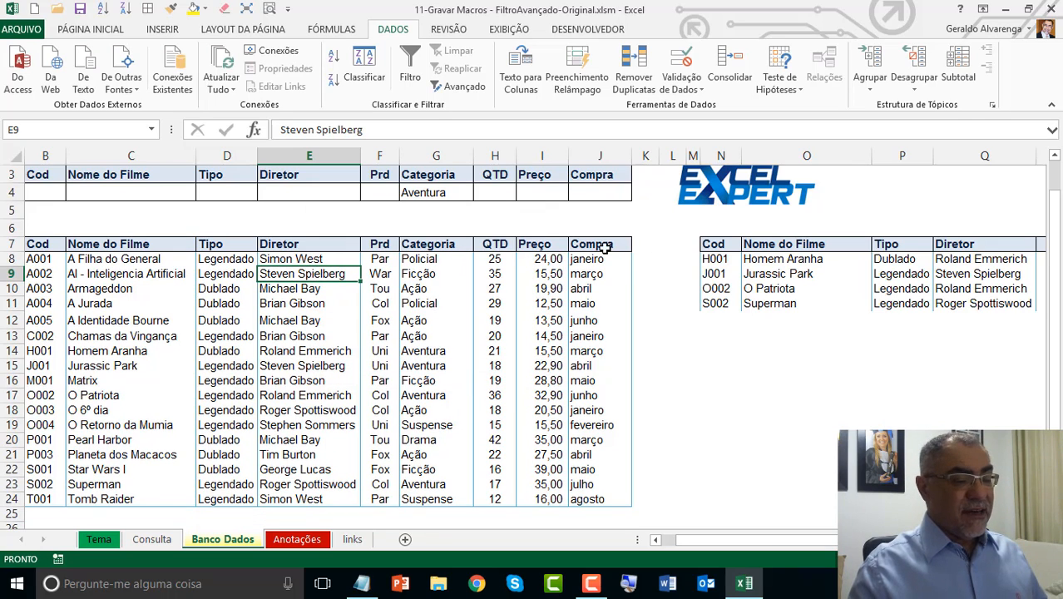
Step: Review the extracted film records in N7:V11 and the Categoria criterion in G4
left_click_drag(704, 246, 965, 301)
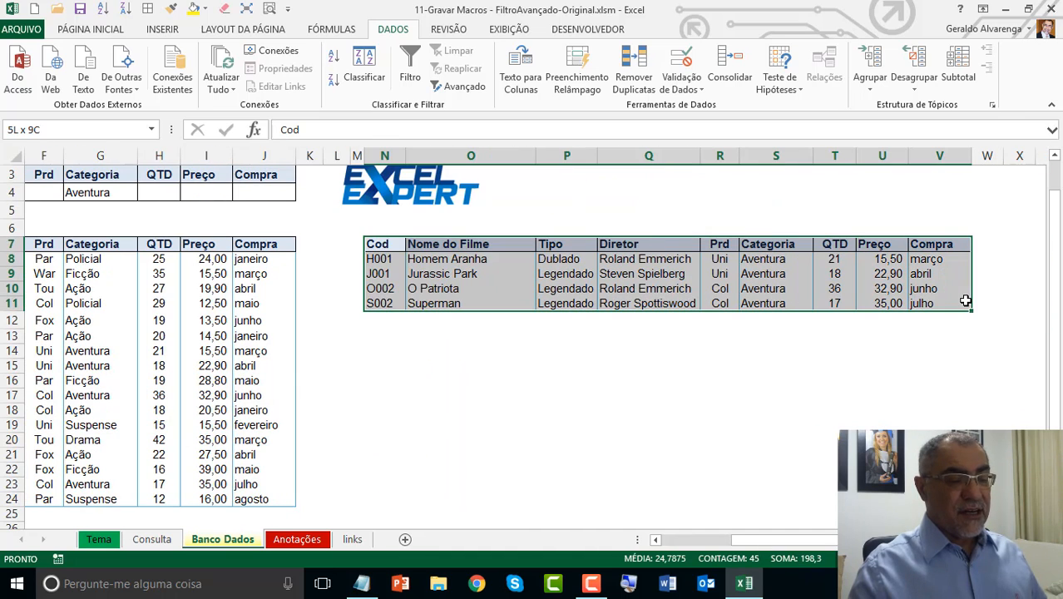
left_click(688, 544)
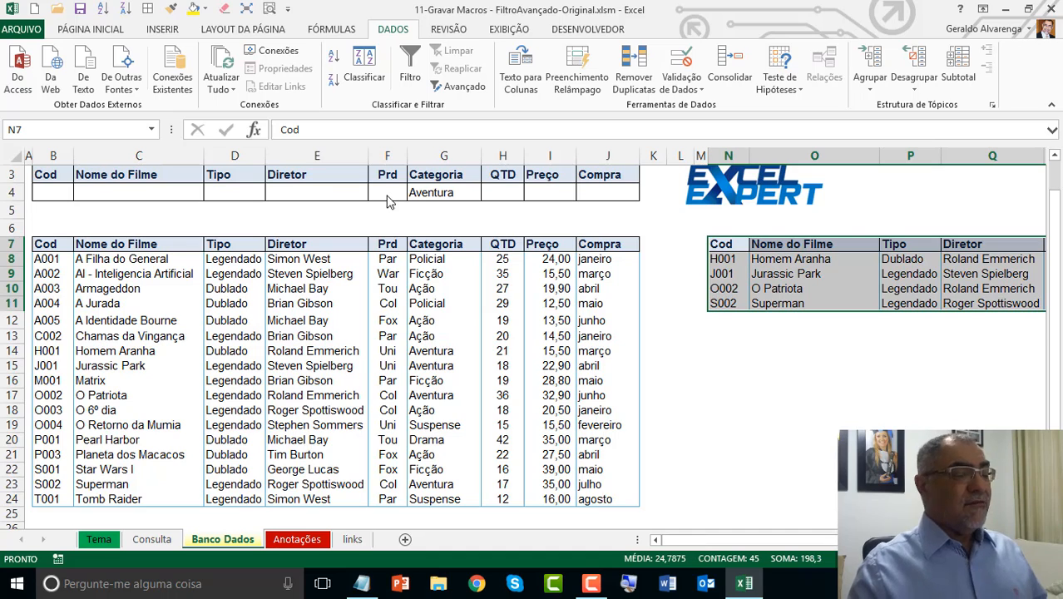
left_click(430, 191)
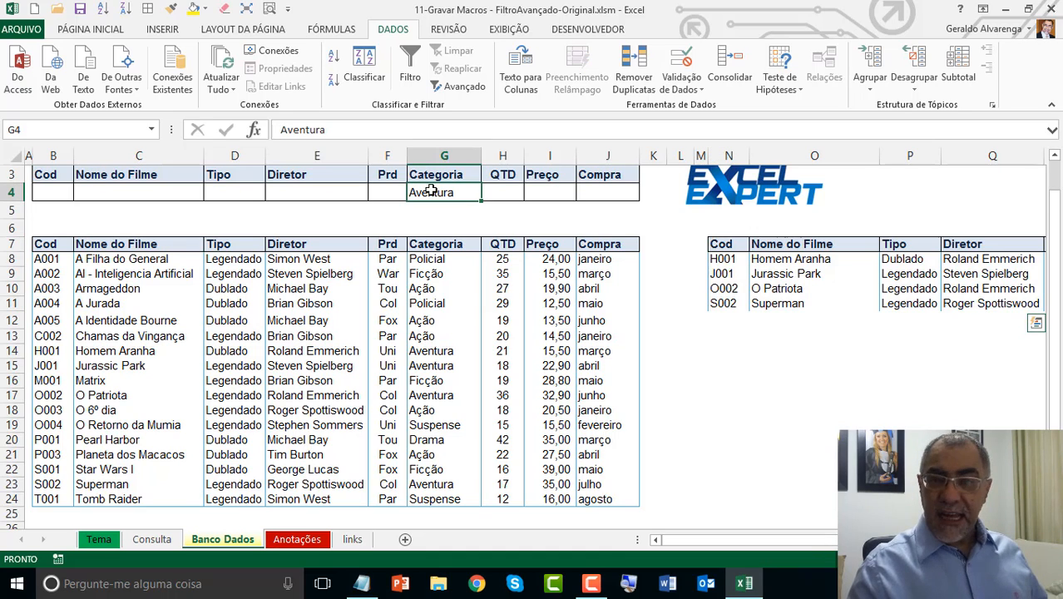
Step: Examine the criteria row B4:J4 and the results area starting in row 7 on the Consulta sheet
left_click(499, 318)
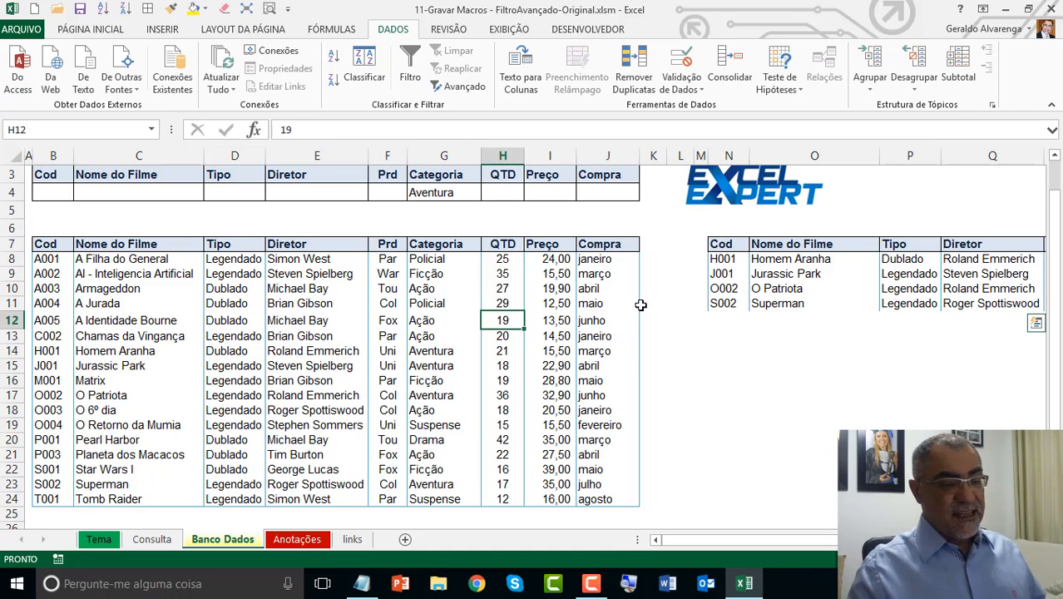
left_click(775, 271)
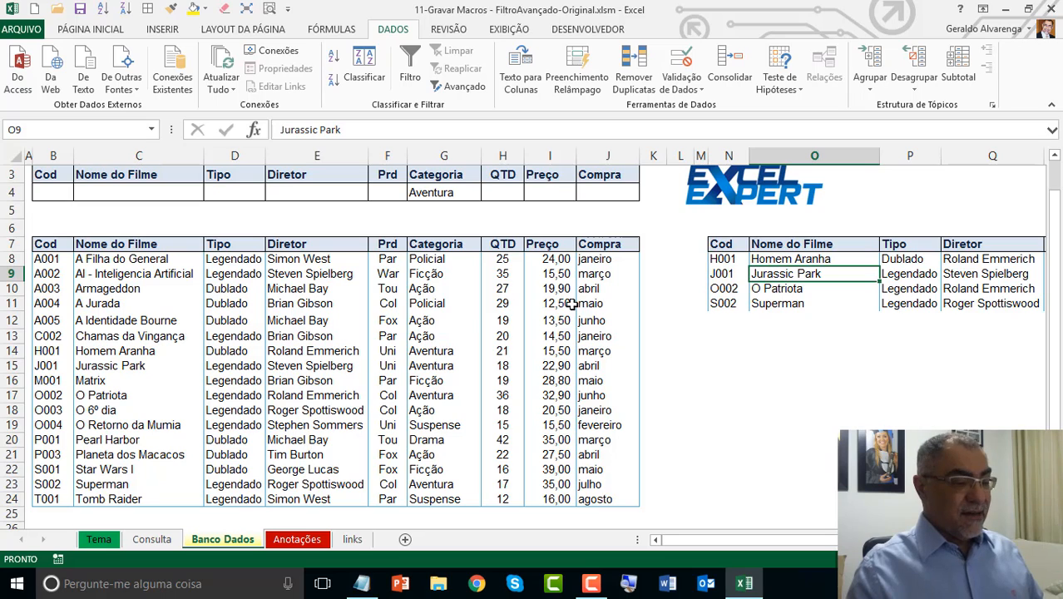
left_click(152, 539)
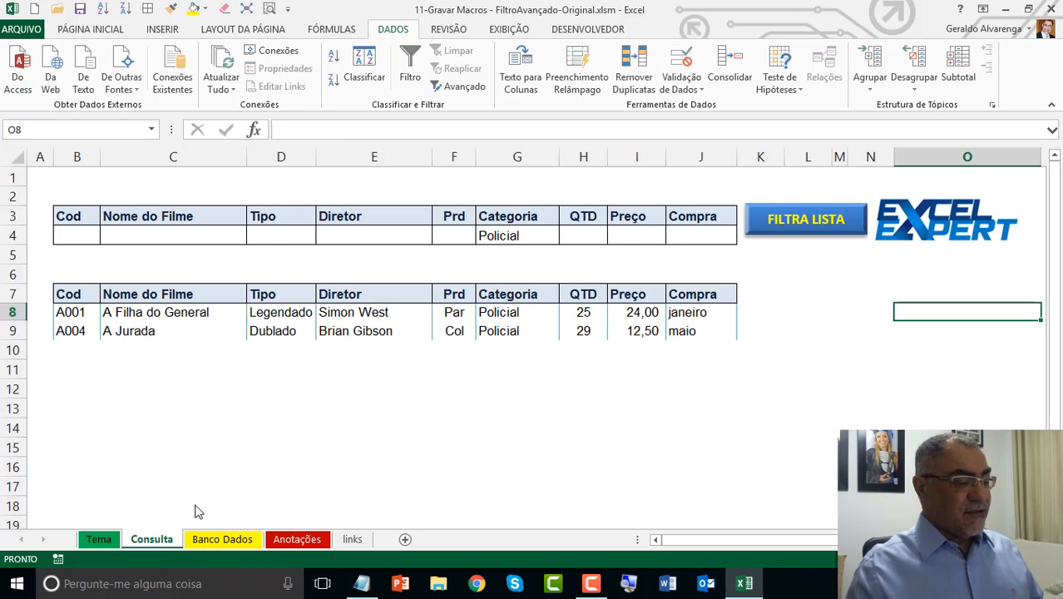
left_click(87, 222)
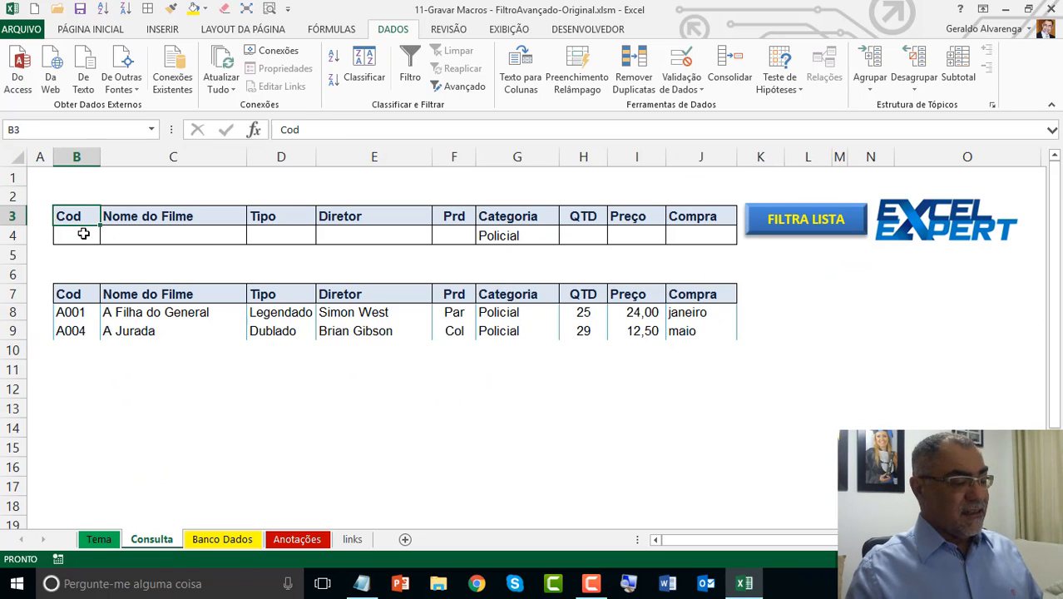
left_click_drag(83, 236, 687, 239)
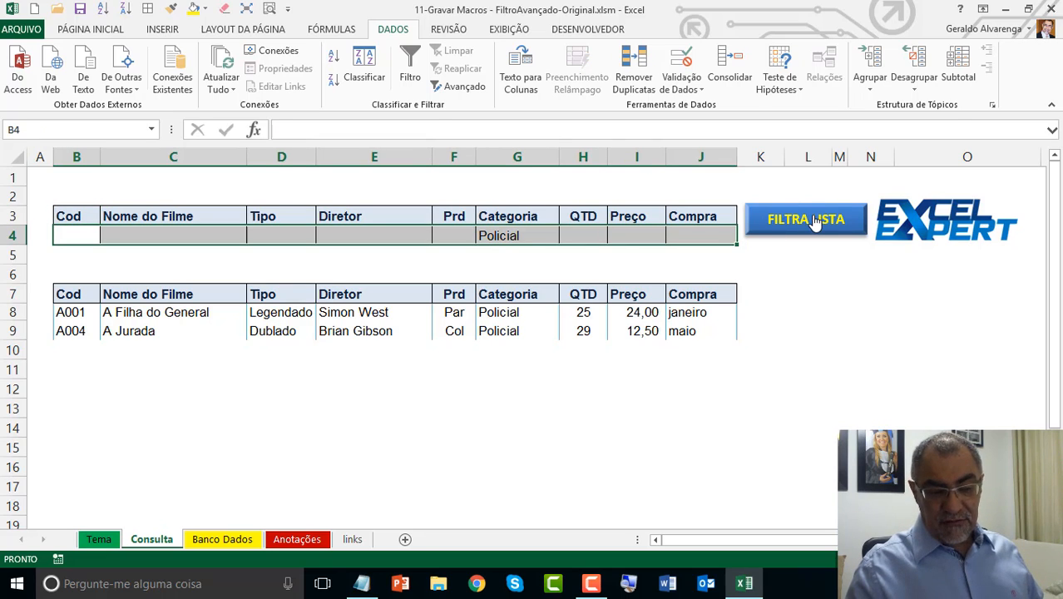
left_click_drag(50, 295, 716, 332)
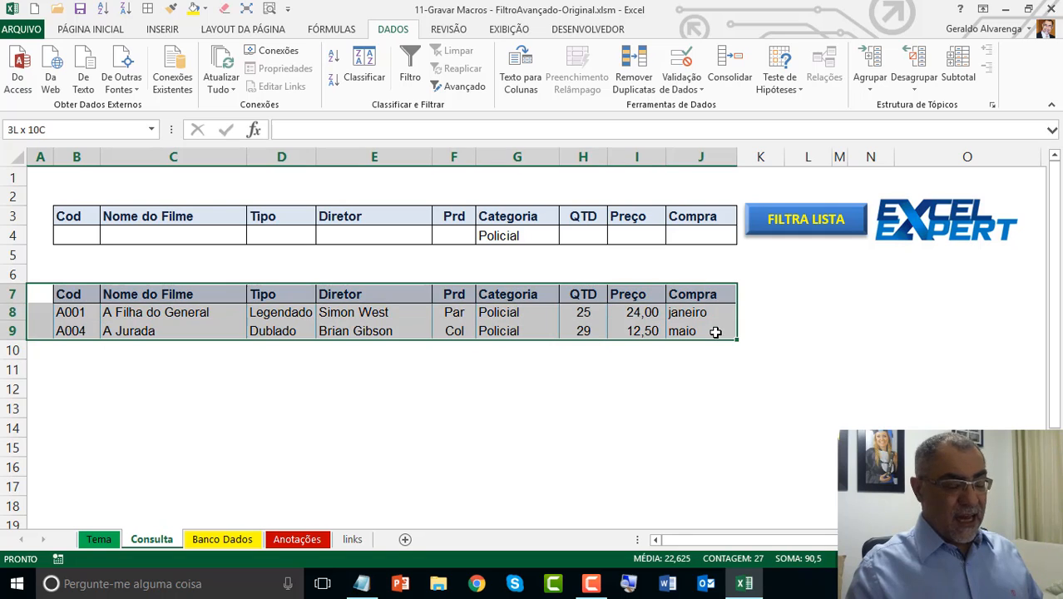
left_click(590, 331)
left_click(586, 313)
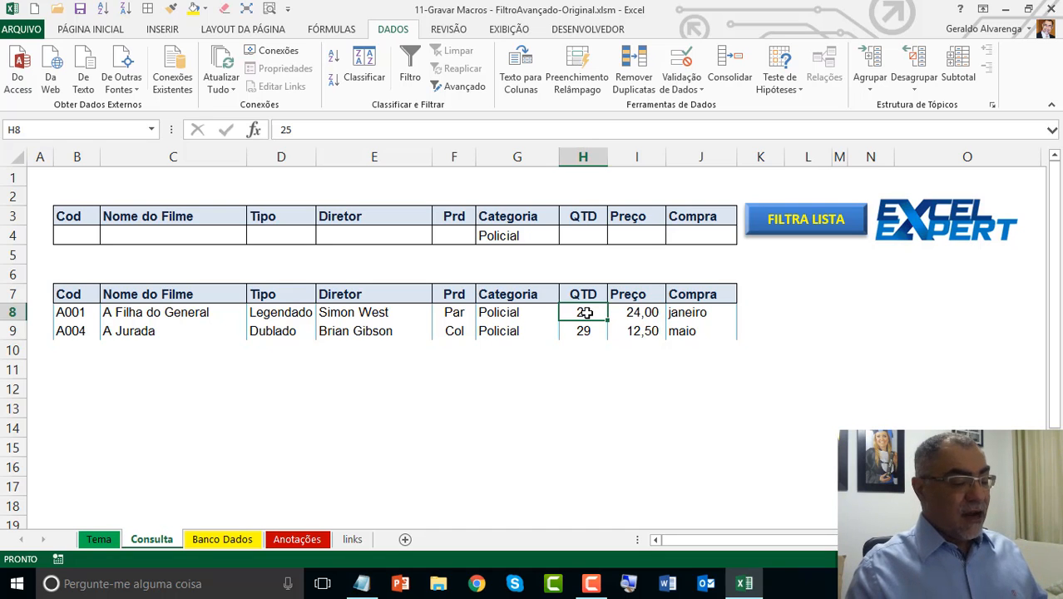
Step: Copy the extracted records N7:V11 from Banco Dados and paste them with Paste Special, option Tudo, at B7 on Consulta
left_click(223, 540)
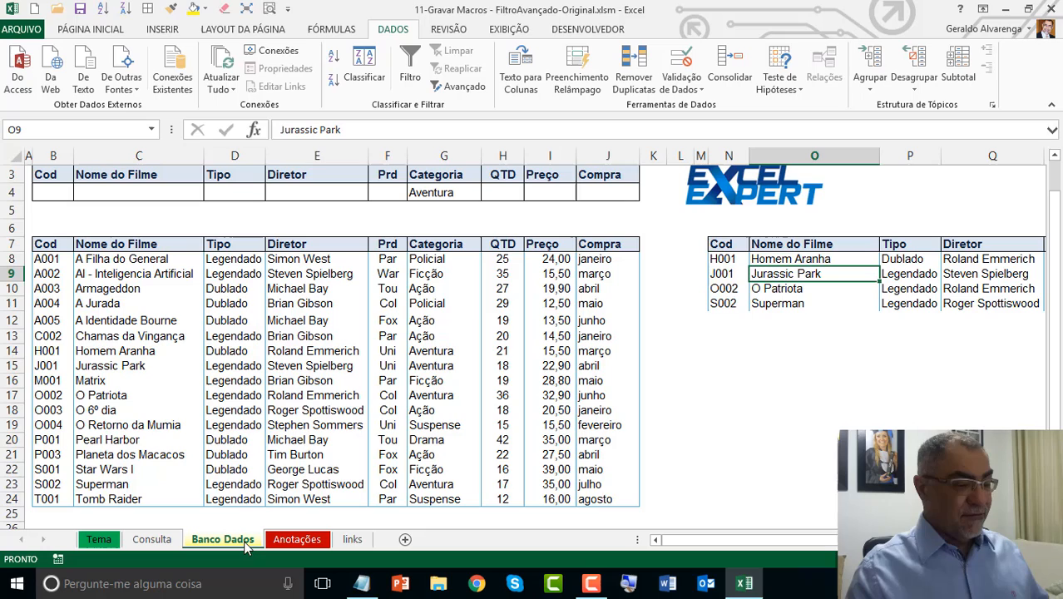
left_click(736, 244)
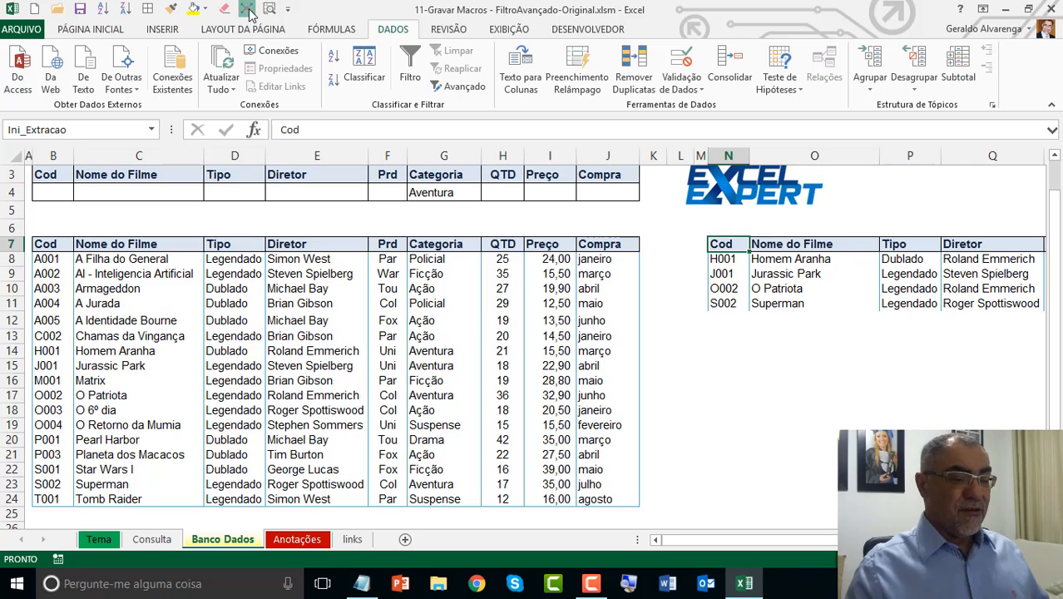
left_click(248, 10)
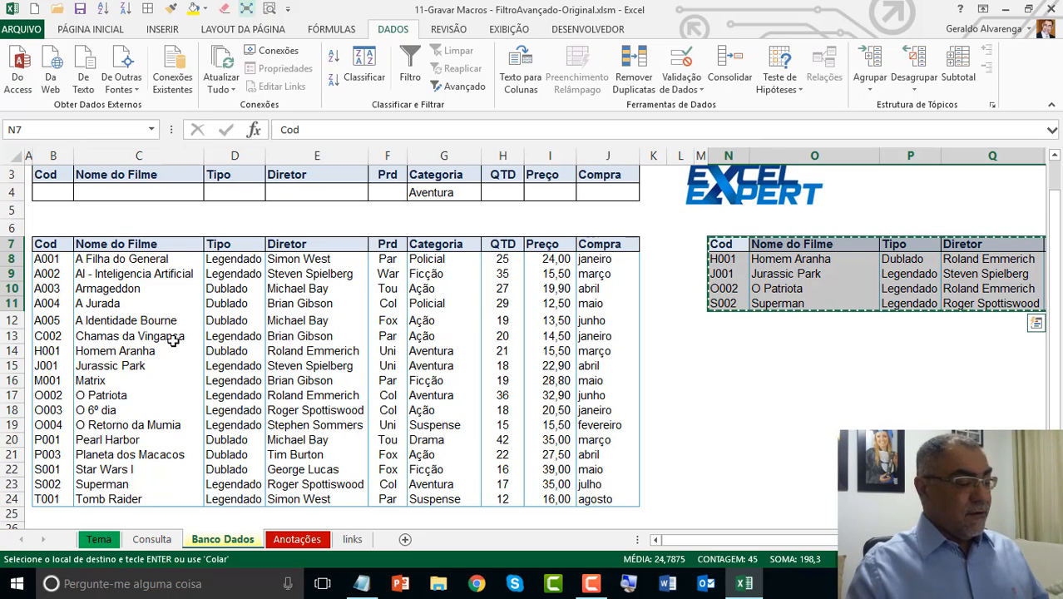
left_click(145, 545)
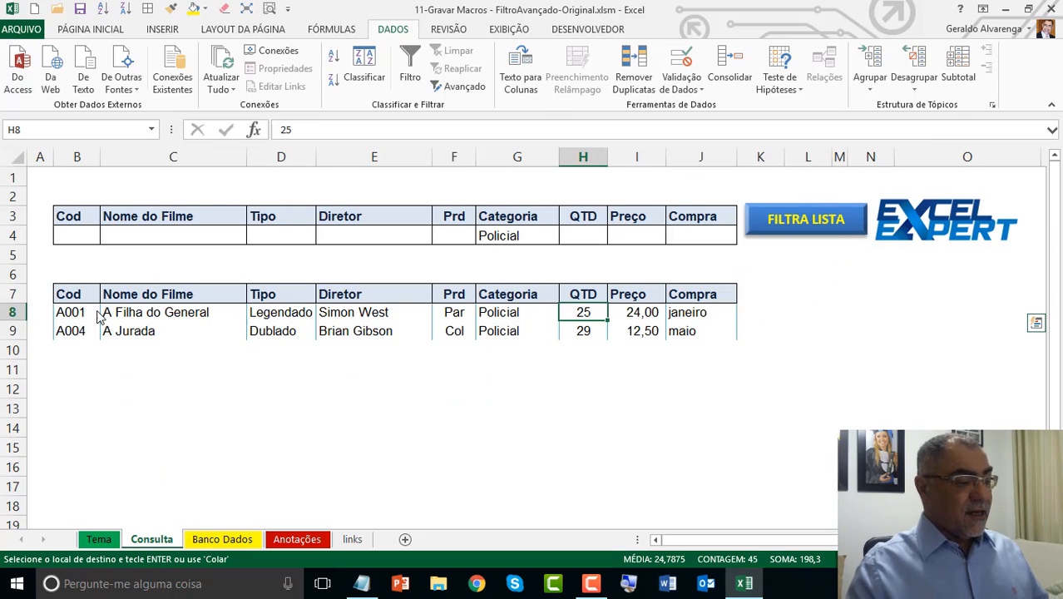
right_click(75, 296)
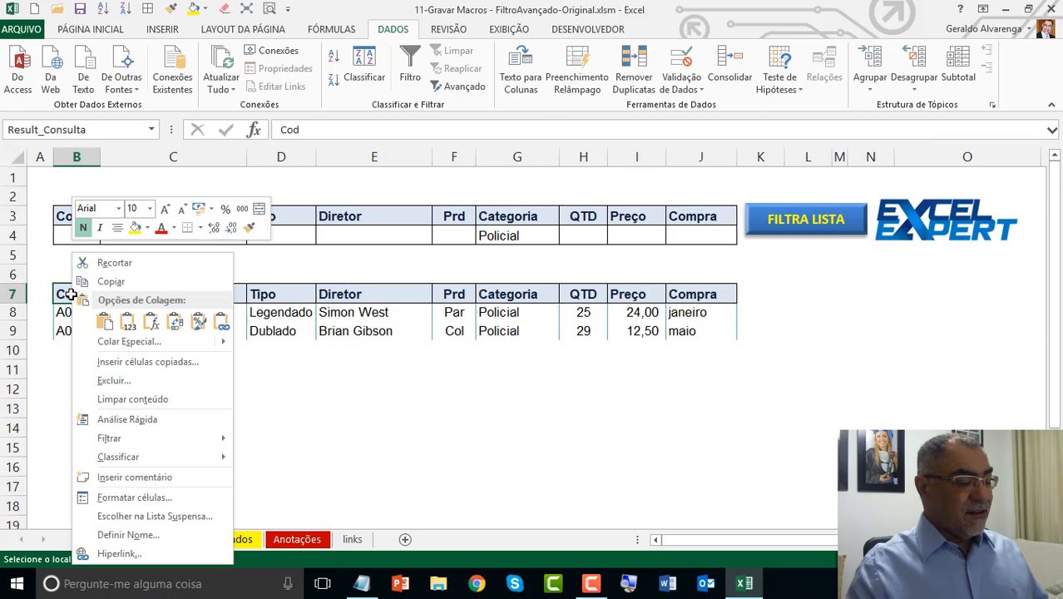
left_click(129, 342)
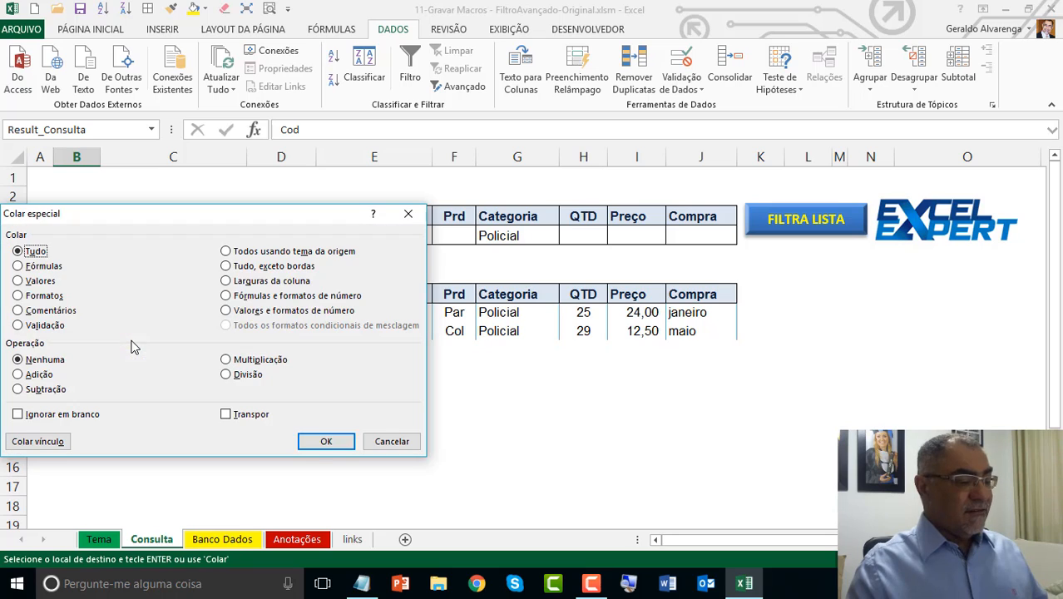
left_click(325, 442)
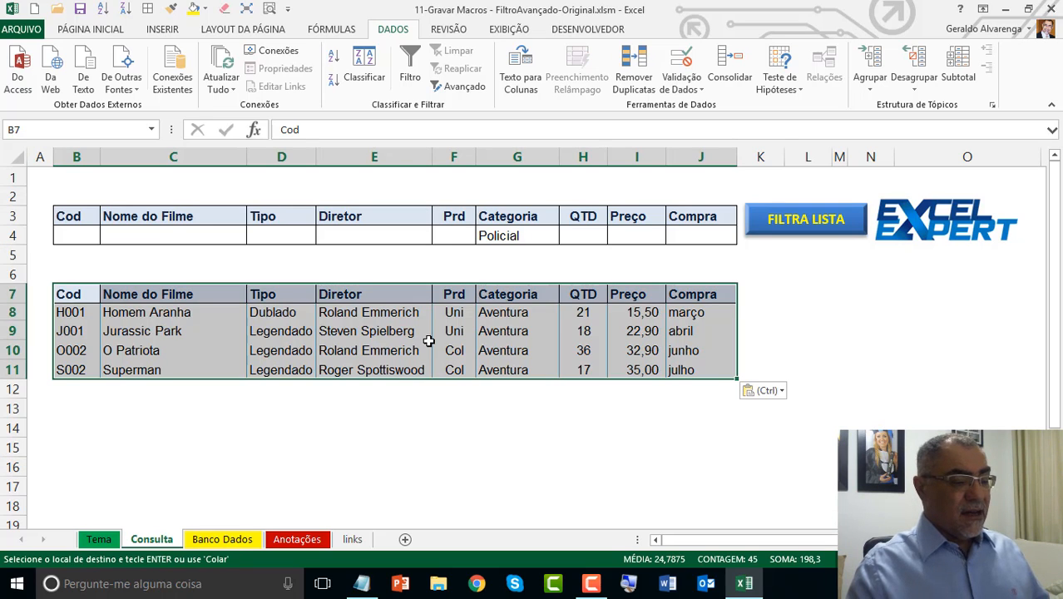
Step: Examine the criteria range B3:J4 on Consulta and the extraction area starting at N7 on Banco Dados, ending copy mode
left_click(533, 236)
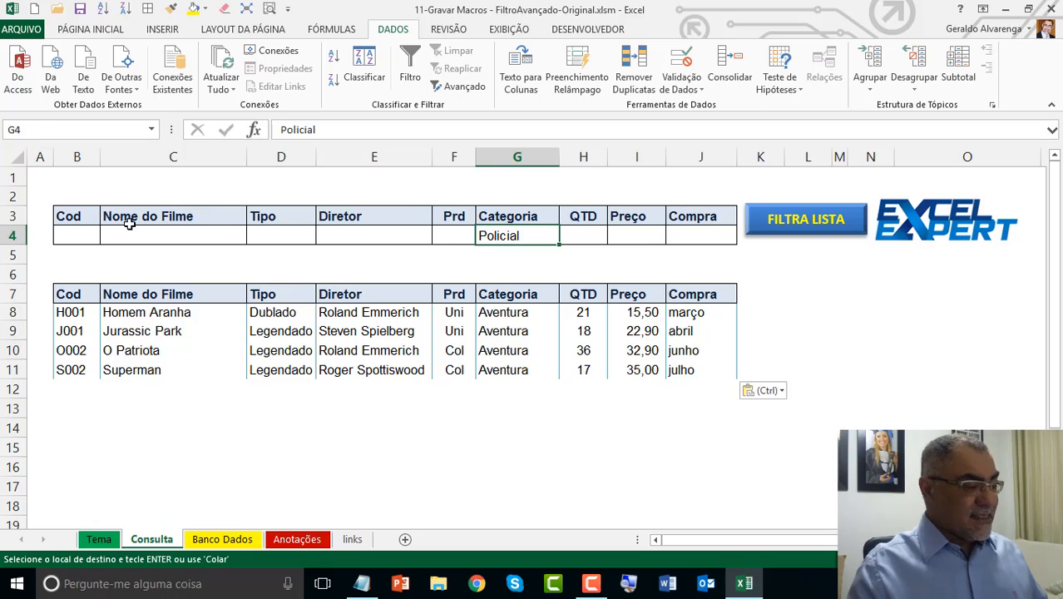
left_click_drag(83, 218, 470, 236)
left_click_drag(535, 225, 723, 228)
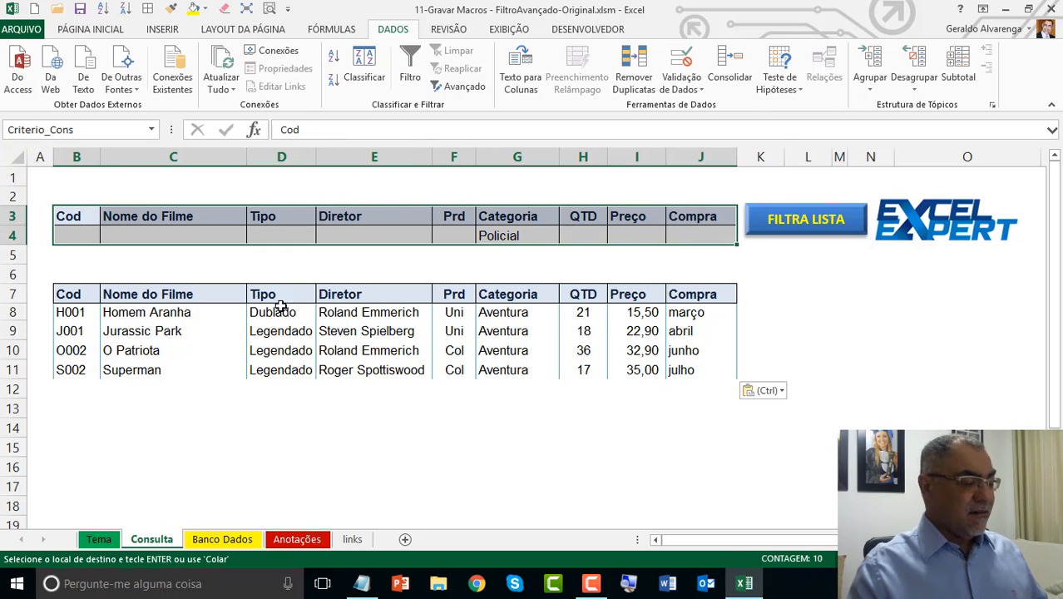
left_click(241, 541)
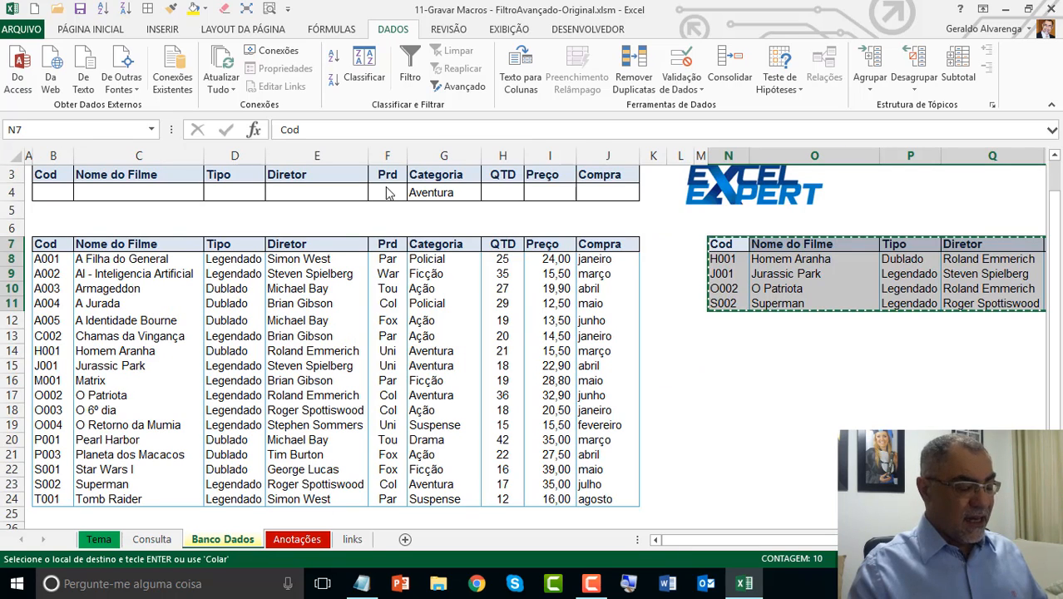
left_click(374, 316)
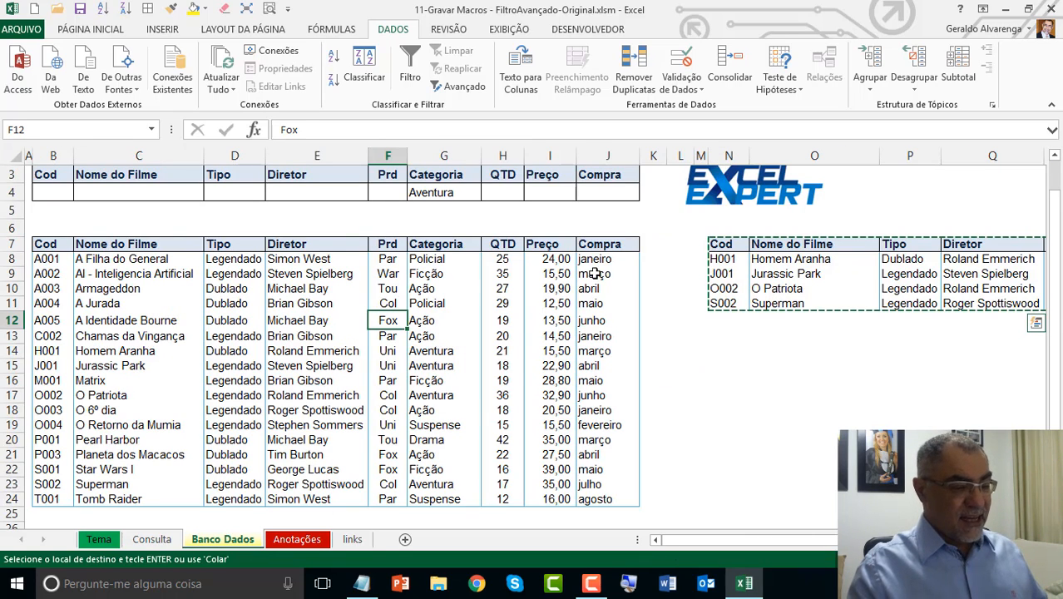
left_click(735, 256)
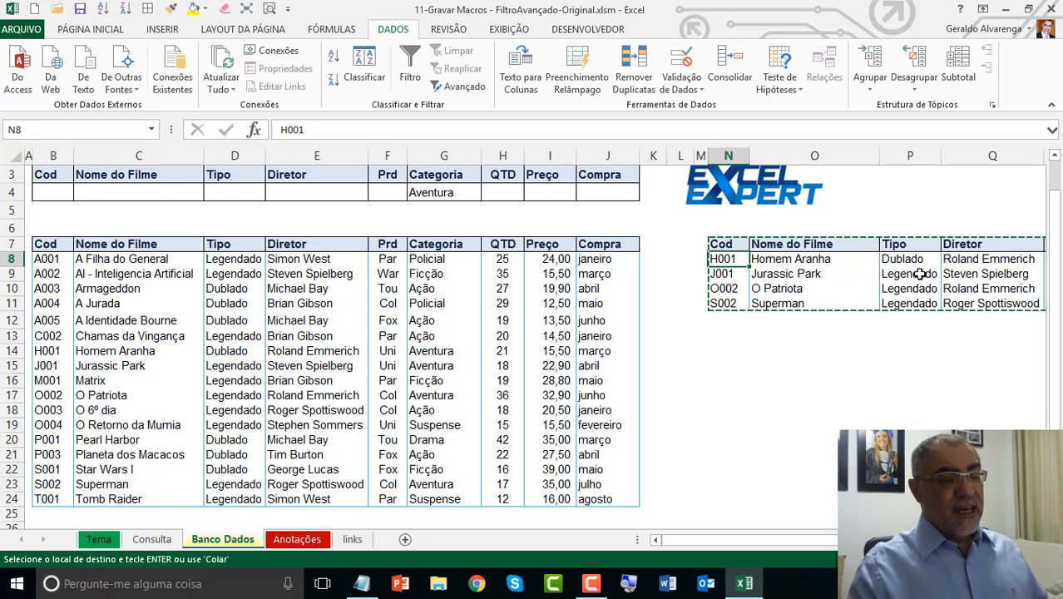
key("Escape")
left_click(729, 244)
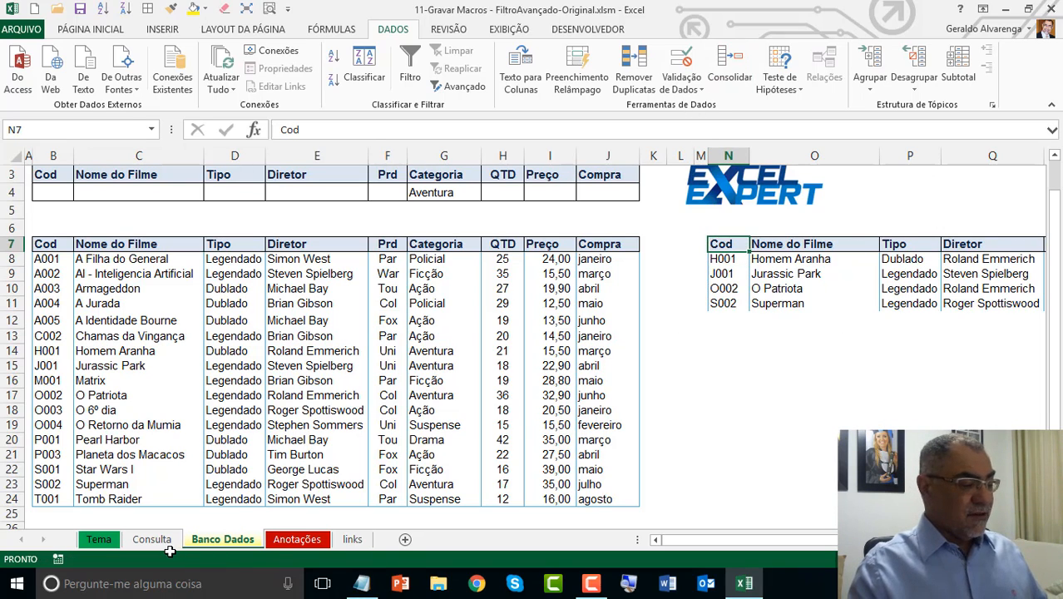
Step: Move the Consulta sheet so that it follows Banco Dados
left_click(165, 547)
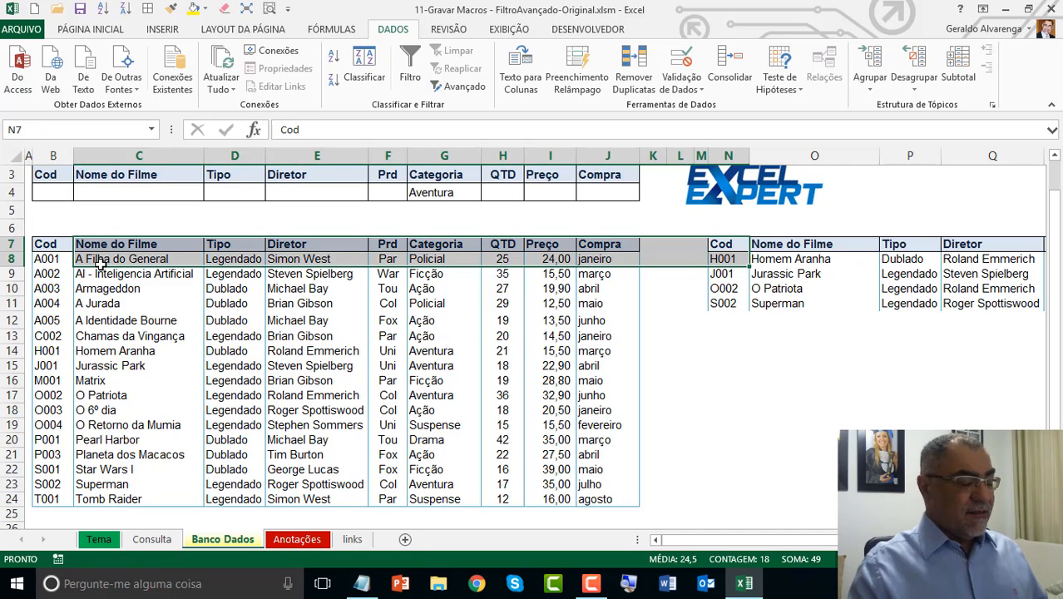
key("ctrl+Page_Up")
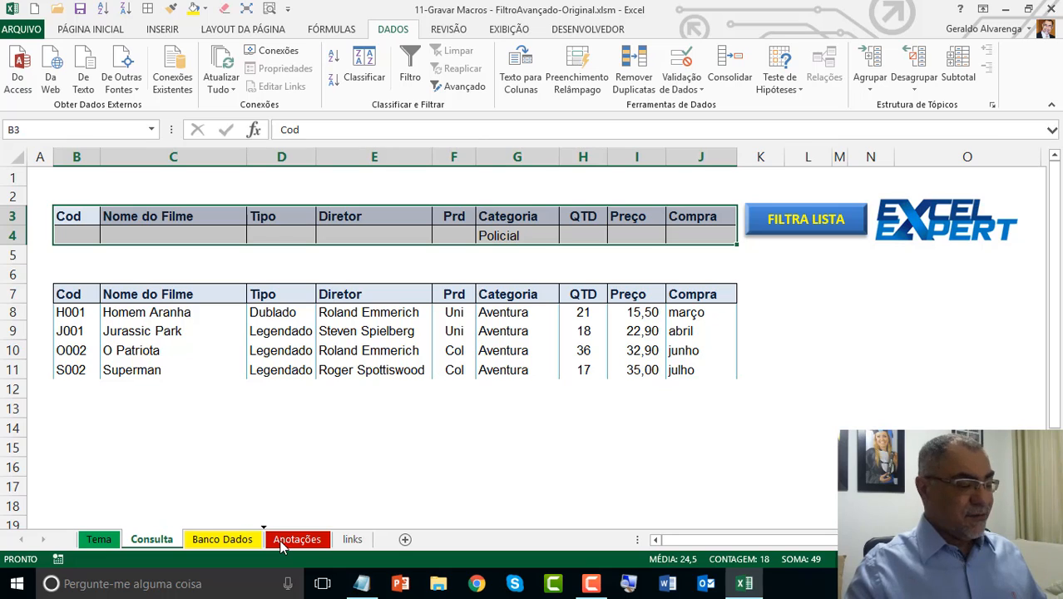
left_click_drag(281, 547, 283, 548)
Step: Review the macro script steps P1 to P8 in G3:G10 on the Anotações sheet
left_click(288, 543)
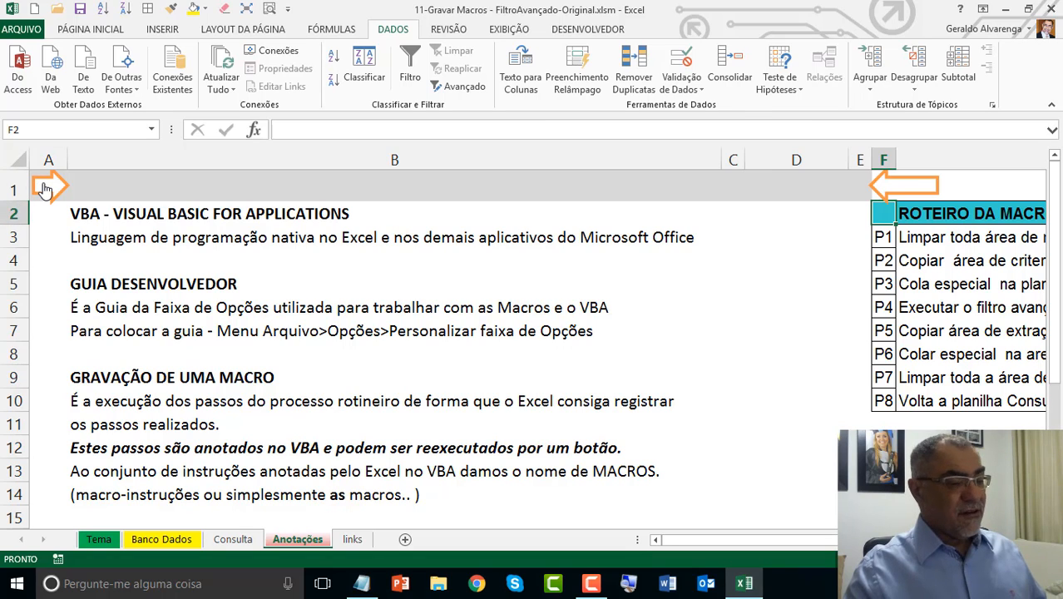
scroll(913, 187, "right", 3)
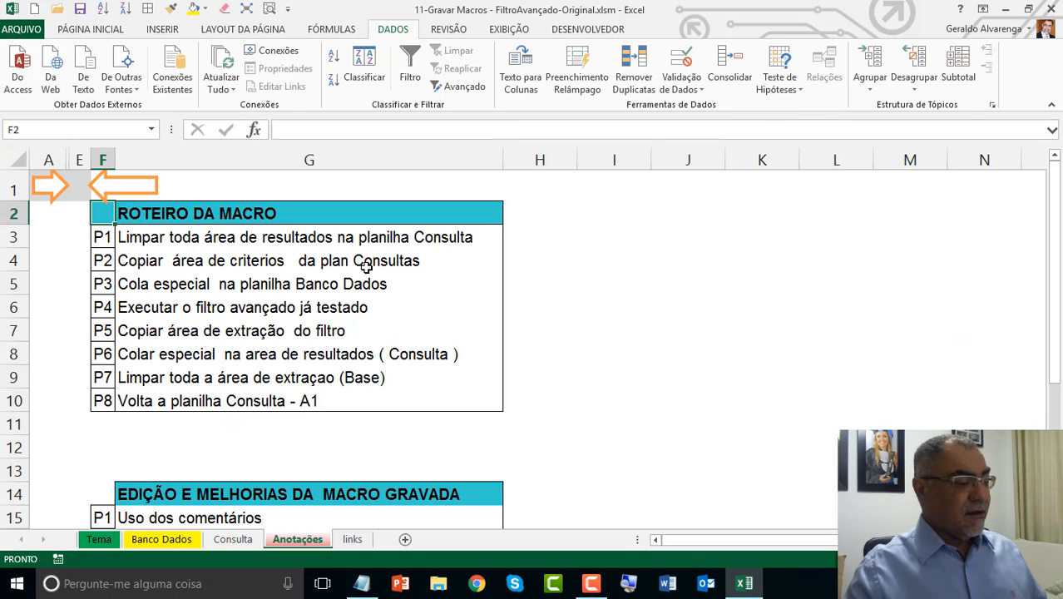
left_click(335, 241)
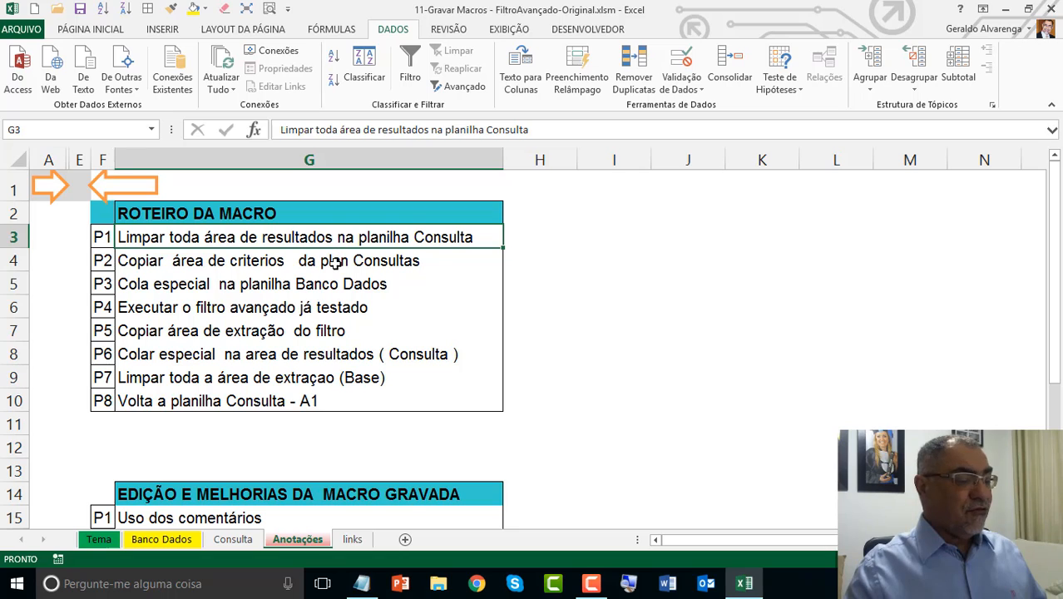
left_click(336, 262)
left_click(332, 286)
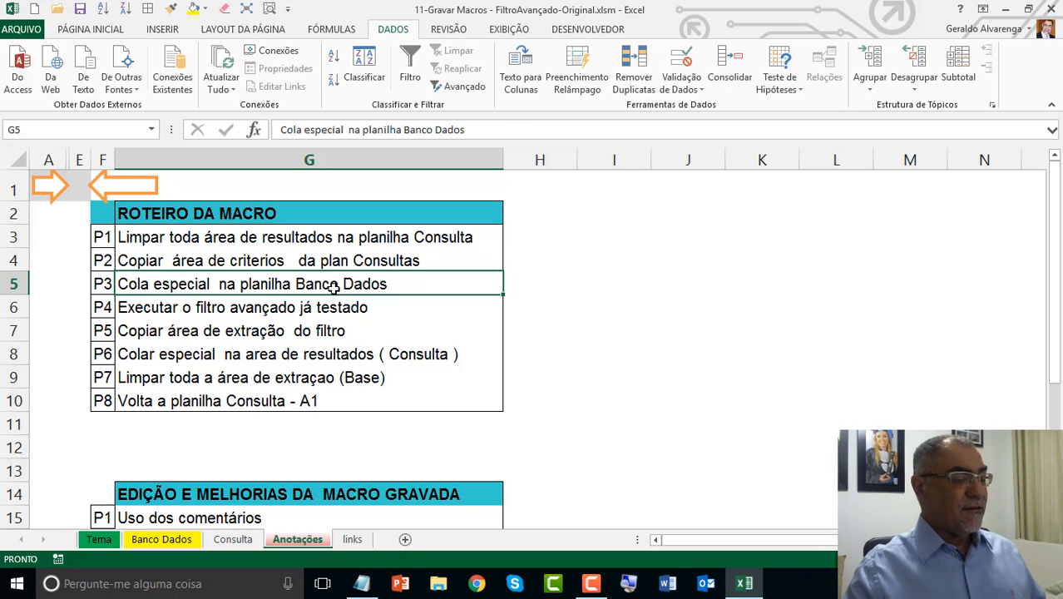
left_click(340, 326)
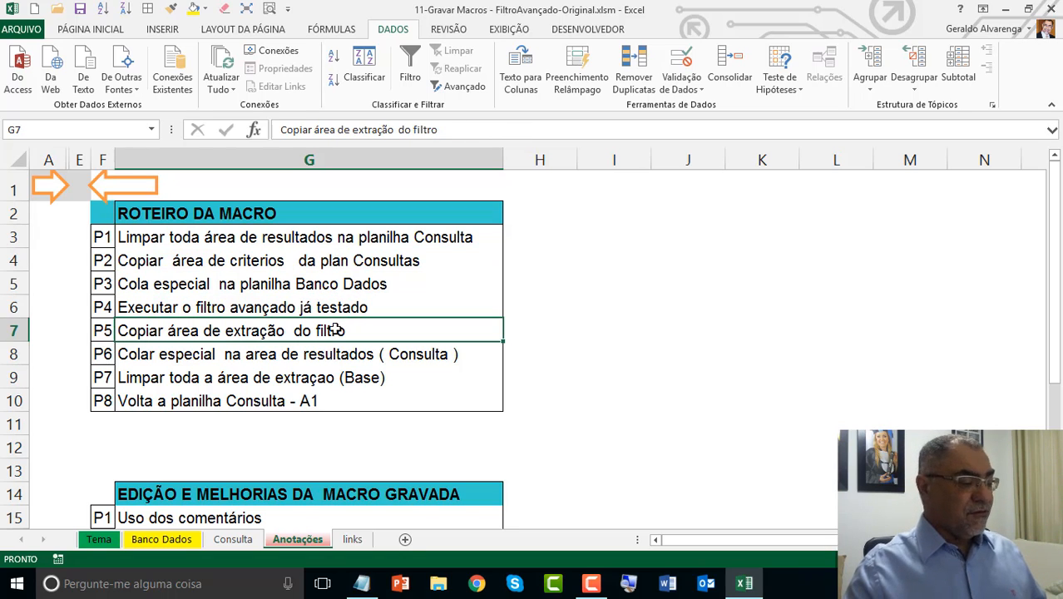
left_click(371, 355)
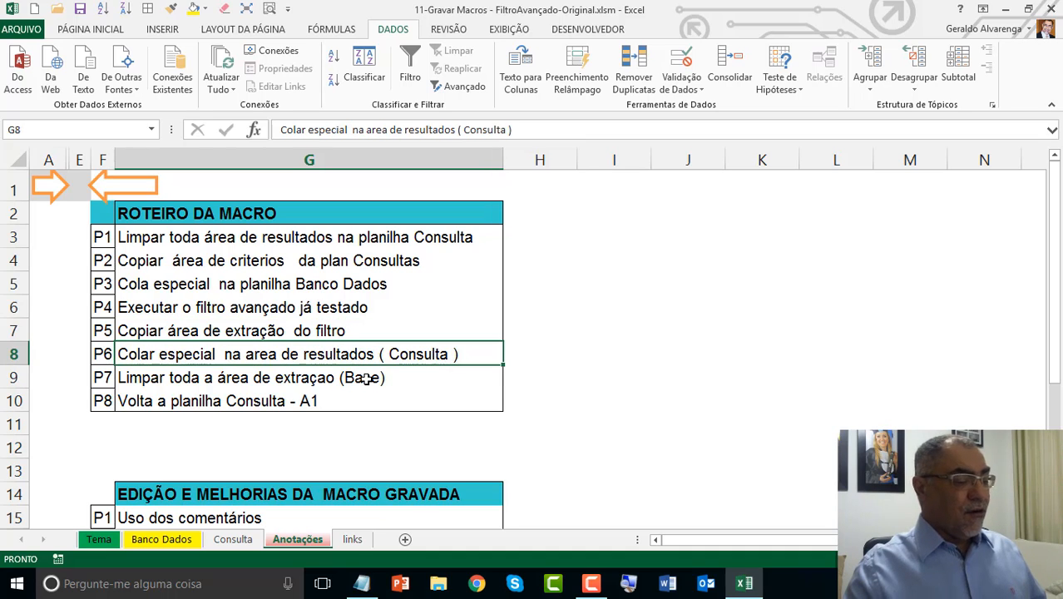
left_click(366, 378)
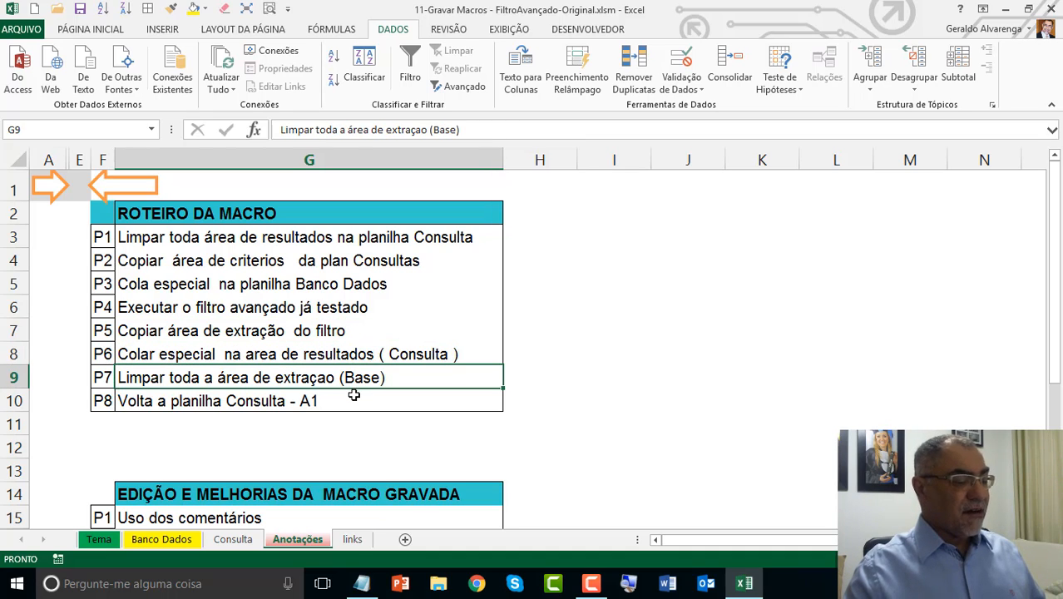
left_click(353, 395)
left_click_drag(301, 239, 333, 389)
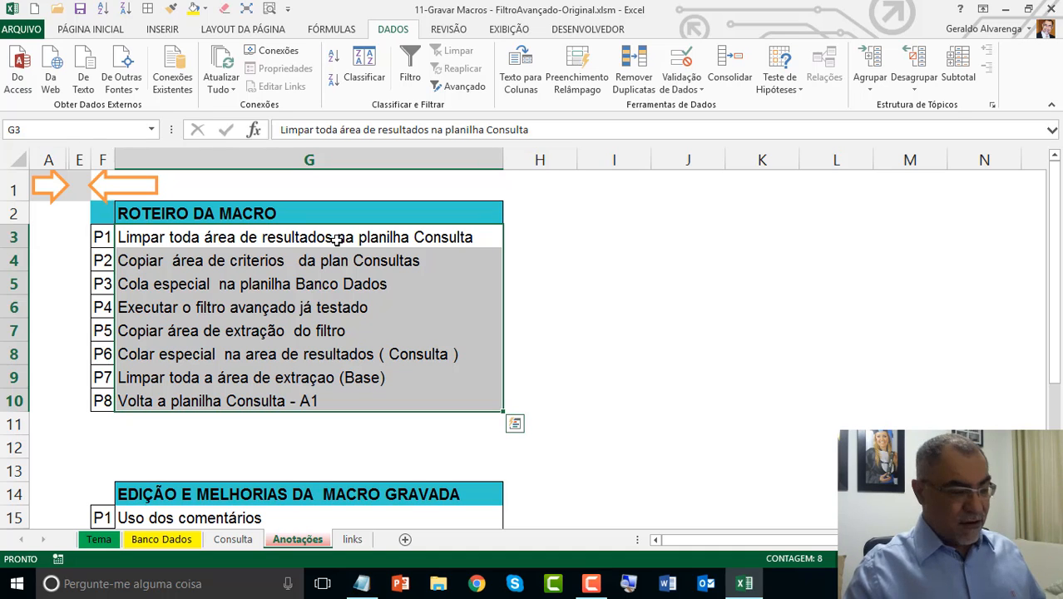
Step: Return to the VBA notes in column B, zoom to the selected notes and examine the VBA definition in B2:B3
left_click(53, 187)
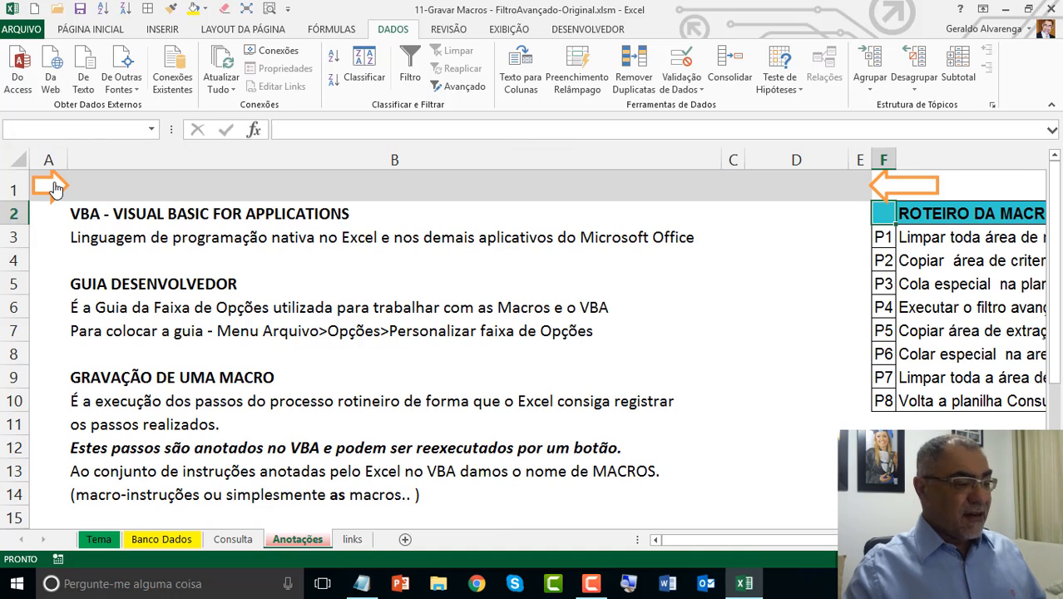
left_click(150, 210)
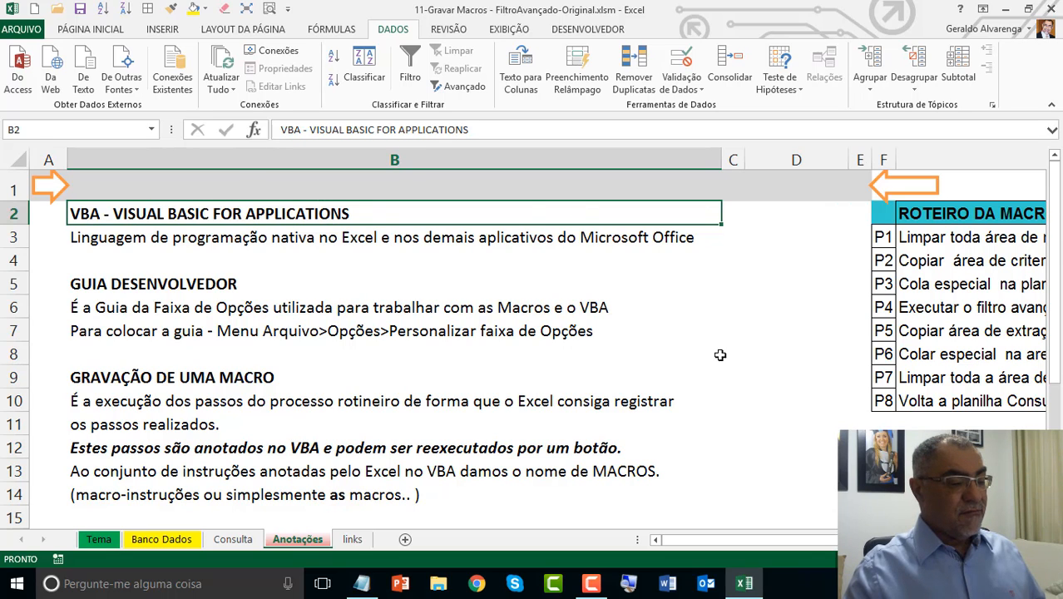
left_click_drag(715, 353, 272, 15)
left_click(270, 10)
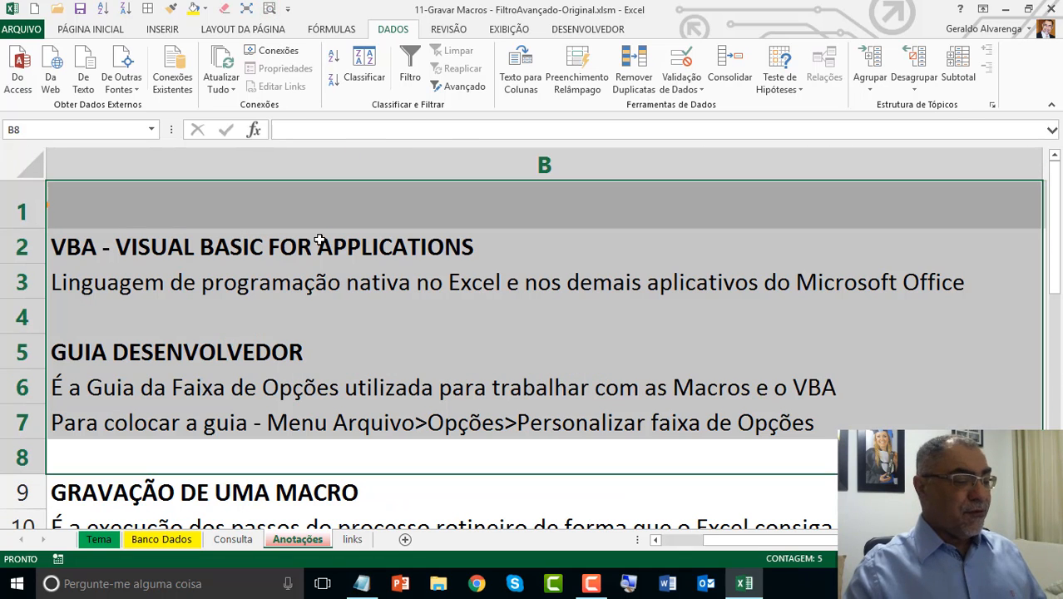
left_click(319, 240)
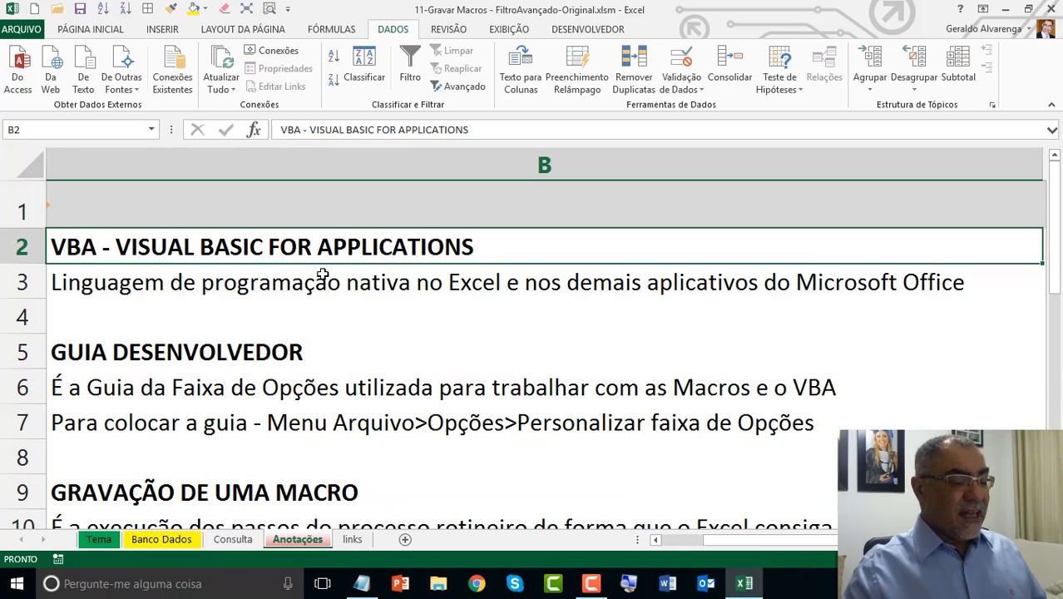
left_click(477, 269)
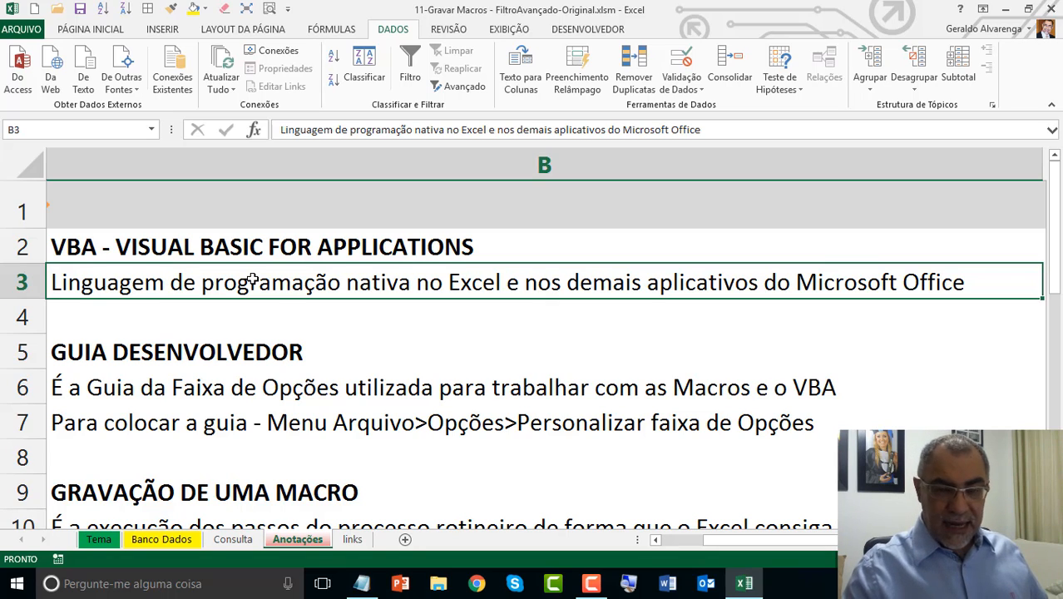
Step: Examine the Guia Desenvolvedor notes in B5:B7 on the Anotações sheet alongside the Developer commands on the ribbon
left_click(122, 252)
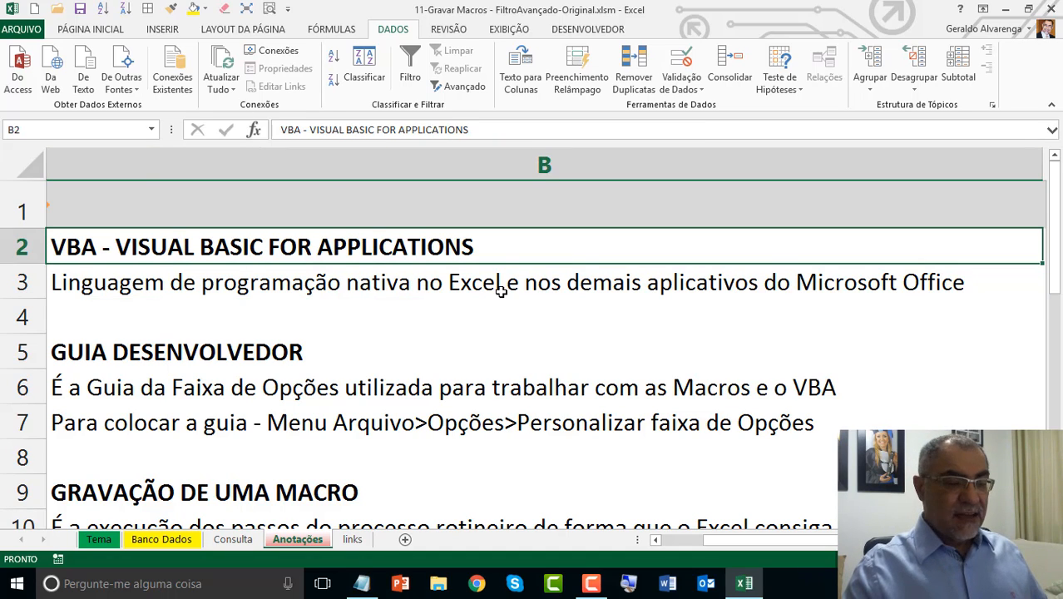
left_click_drag(1055, 287, 1055, 315)
left_click(236, 265)
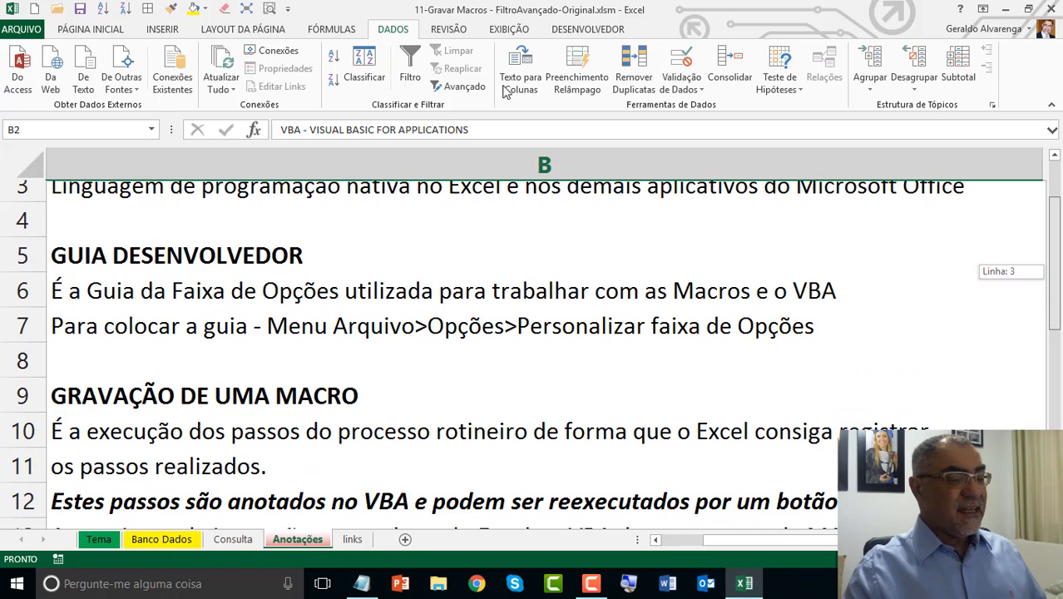
left_click(612, 31)
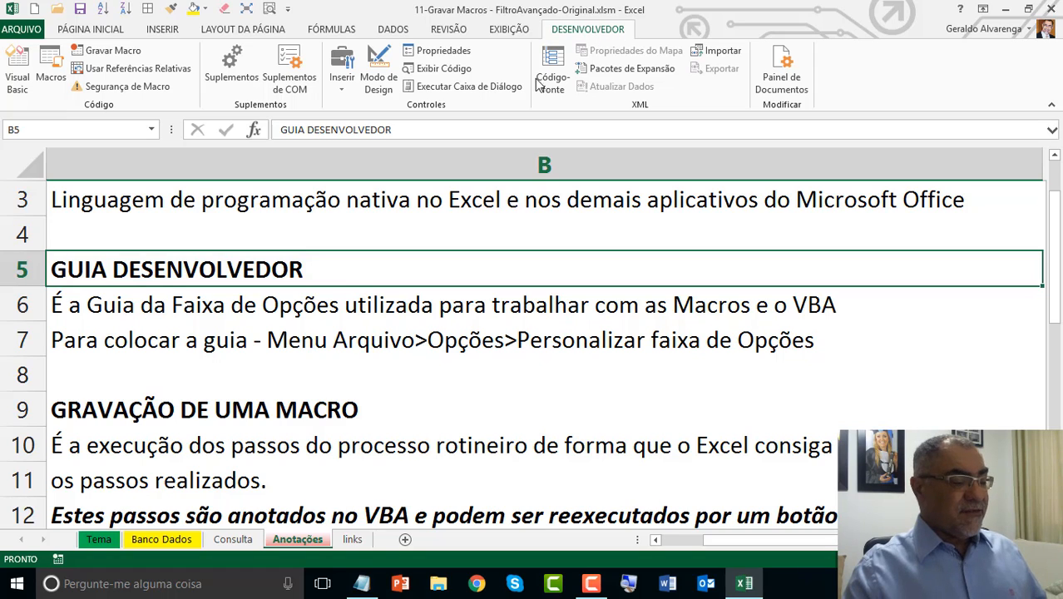
left_click(315, 311)
left_click_drag(304, 272, 338, 341)
left_click(214, 344)
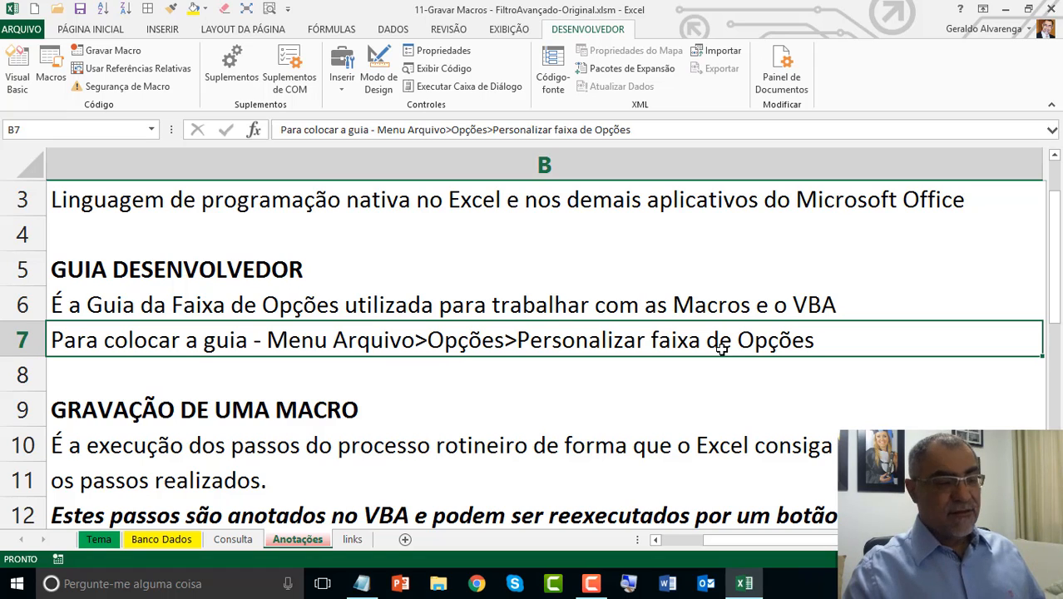
Step: Check the Desenvolvedor entry among the main tabs in the ribbon customization options and close the options
left_click(20, 29)
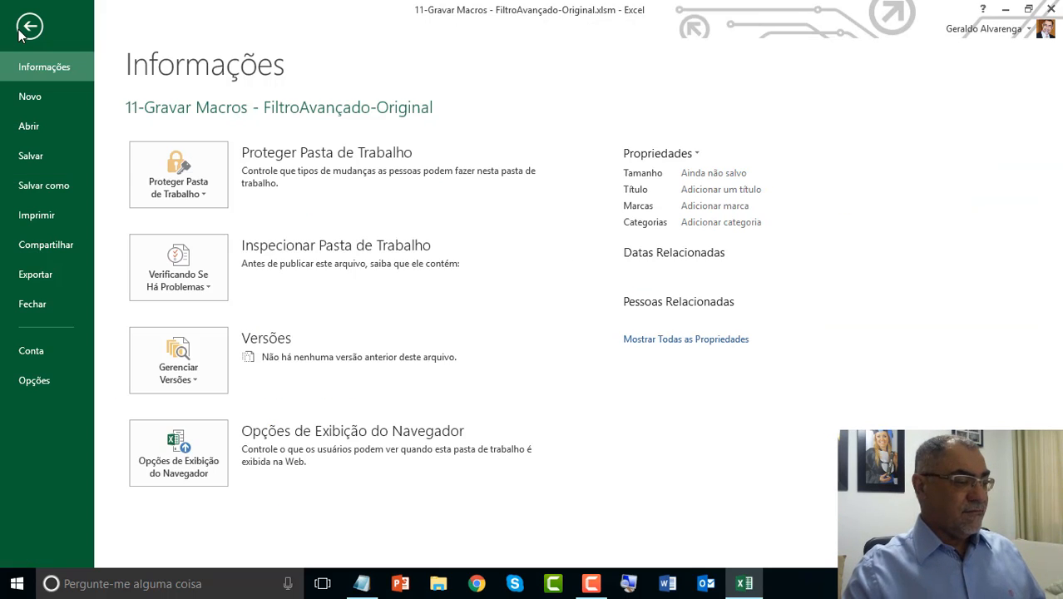
left_click(34, 381)
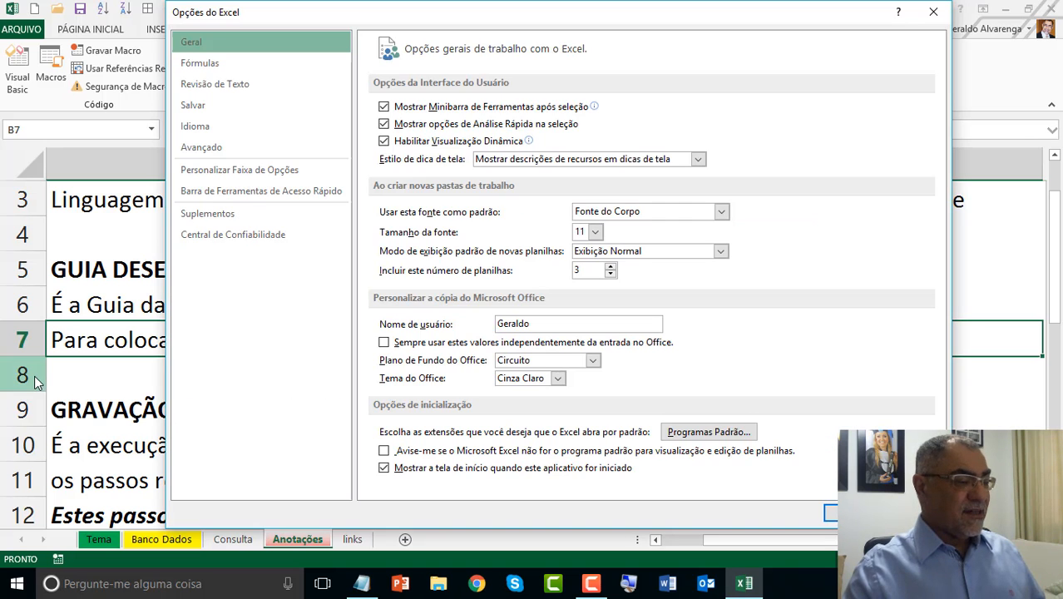
left_click(260, 171)
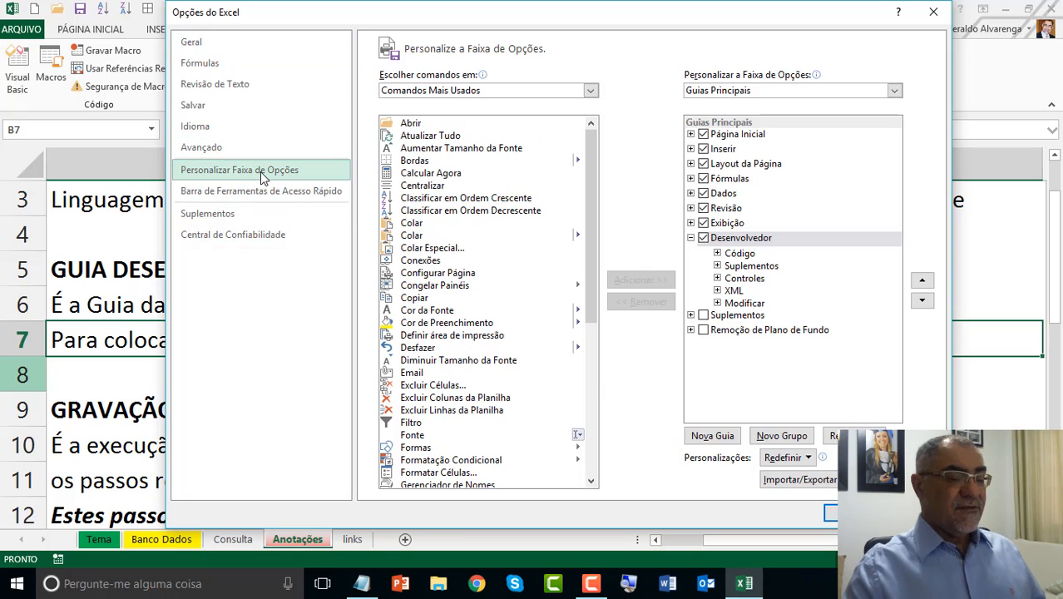
left_click(844, 241)
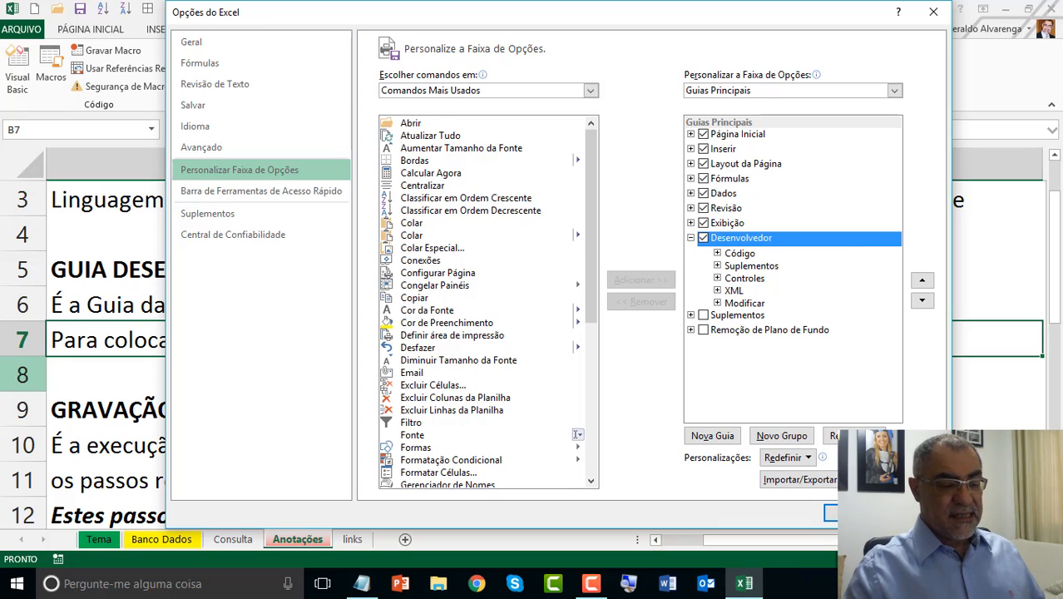
left_click(854, 514)
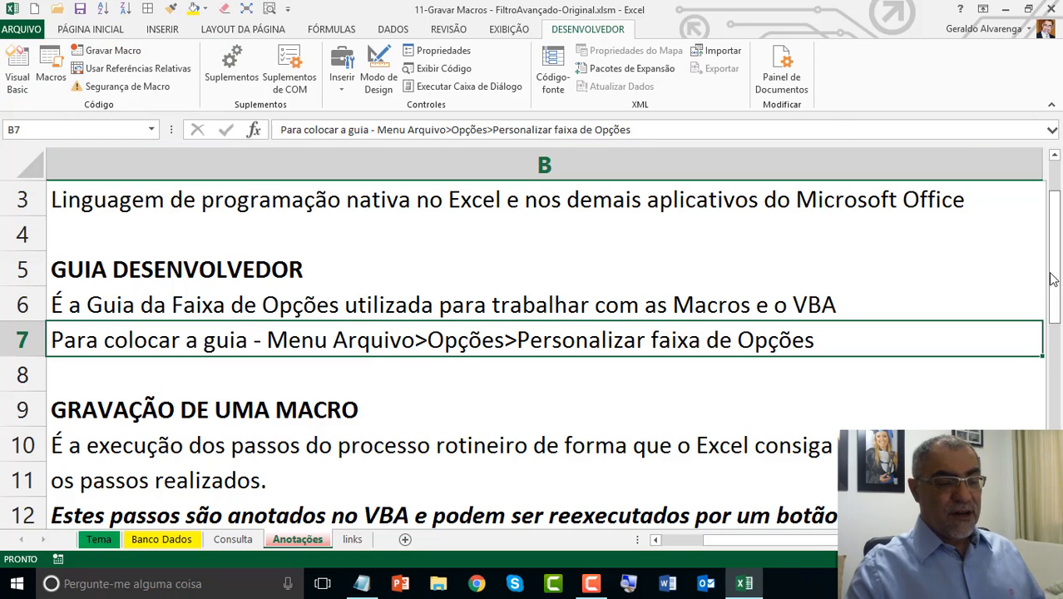
Step: Read the macro recording notes in B9:B14, covering the steps registered in VBA and the definition of macros
left_click_drag(1056, 285, 1050, 383)
left_click(446, 233)
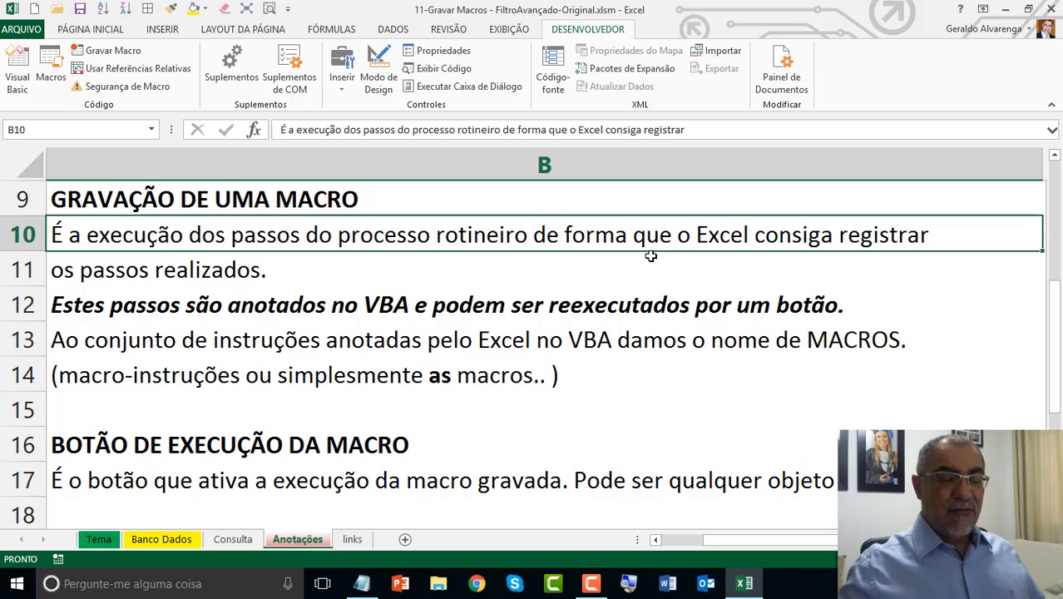
left_click(659, 311)
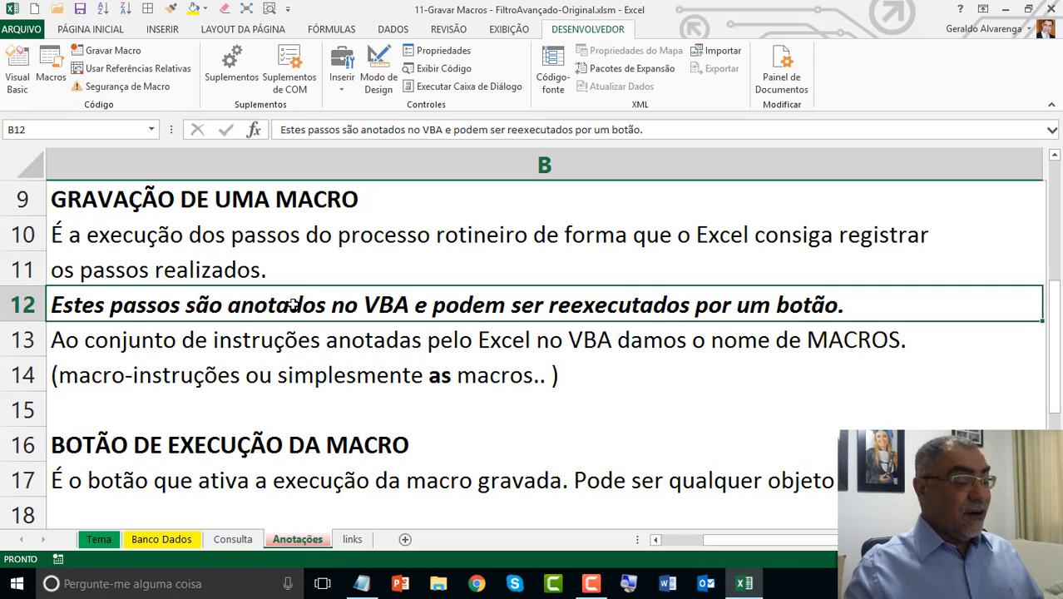
double_click(409, 306)
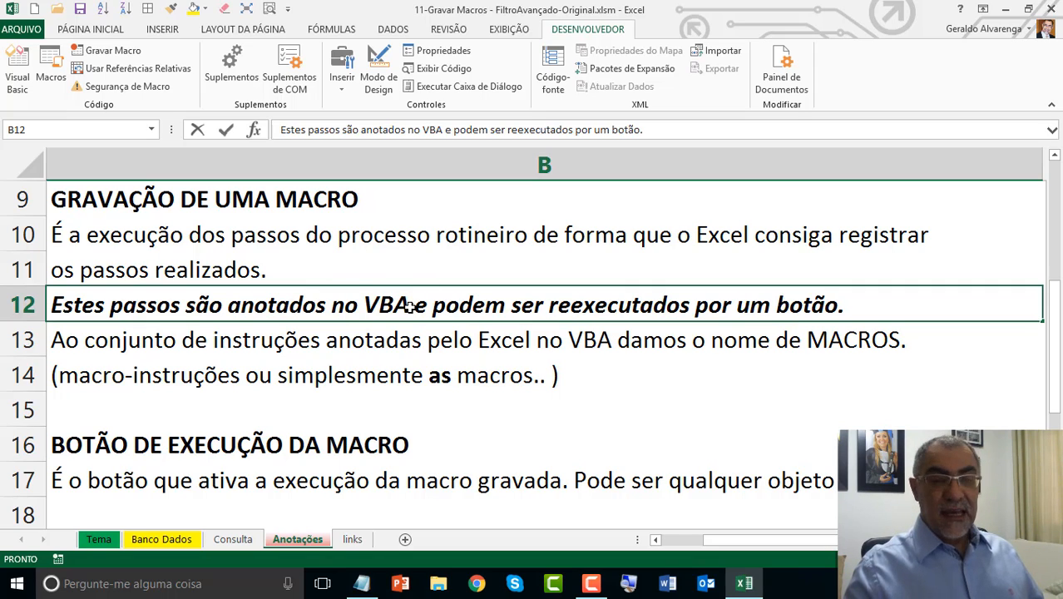
left_click(457, 336)
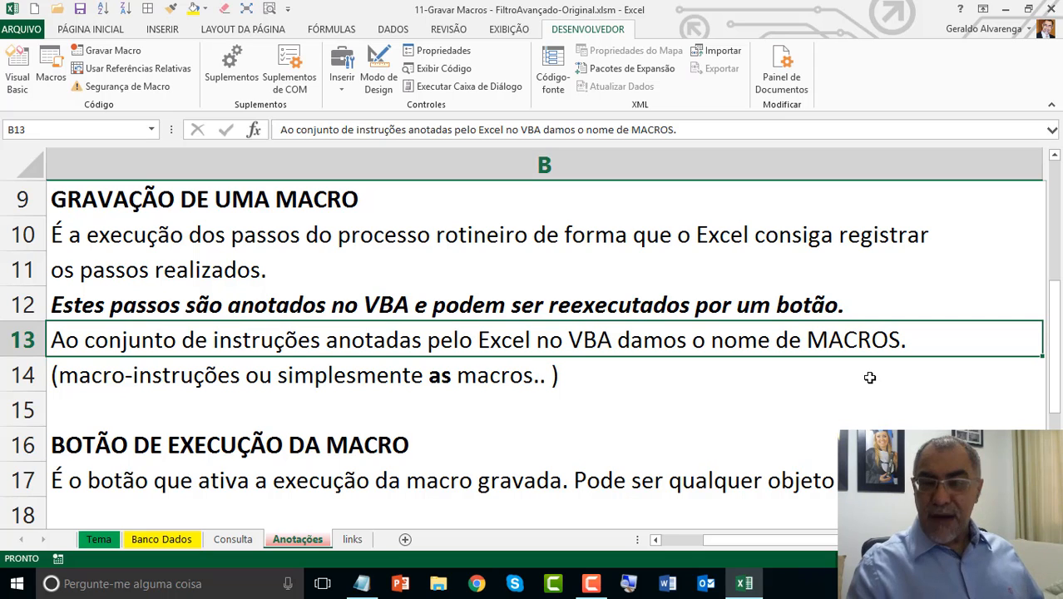
left_click(363, 375)
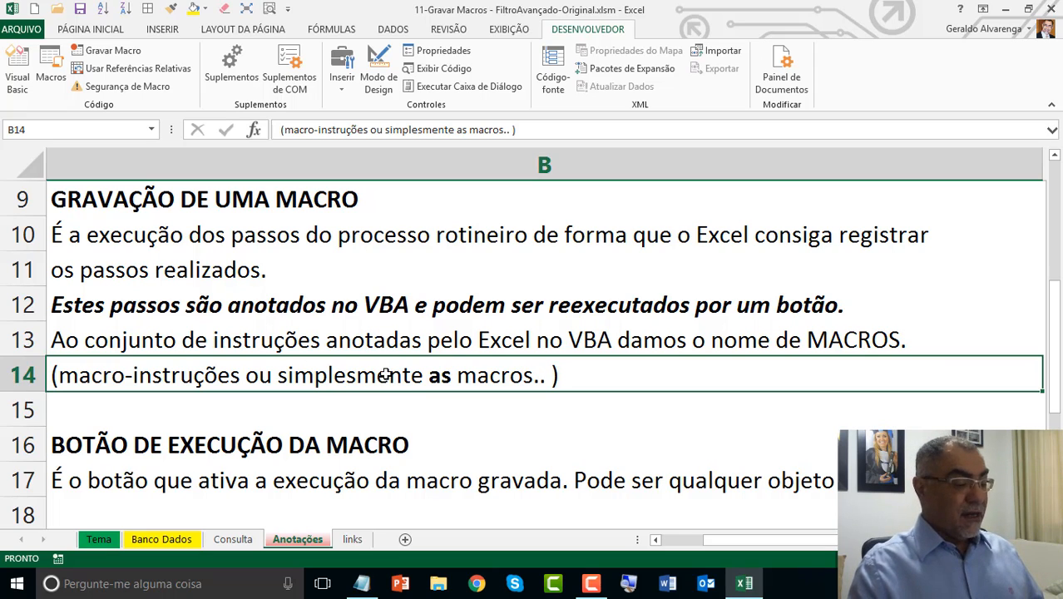
Step: Examine the macro execution button notes in B16:B17, check the Banco Dados and Consulta sheets, and return to Anotações
left_click(424, 446)
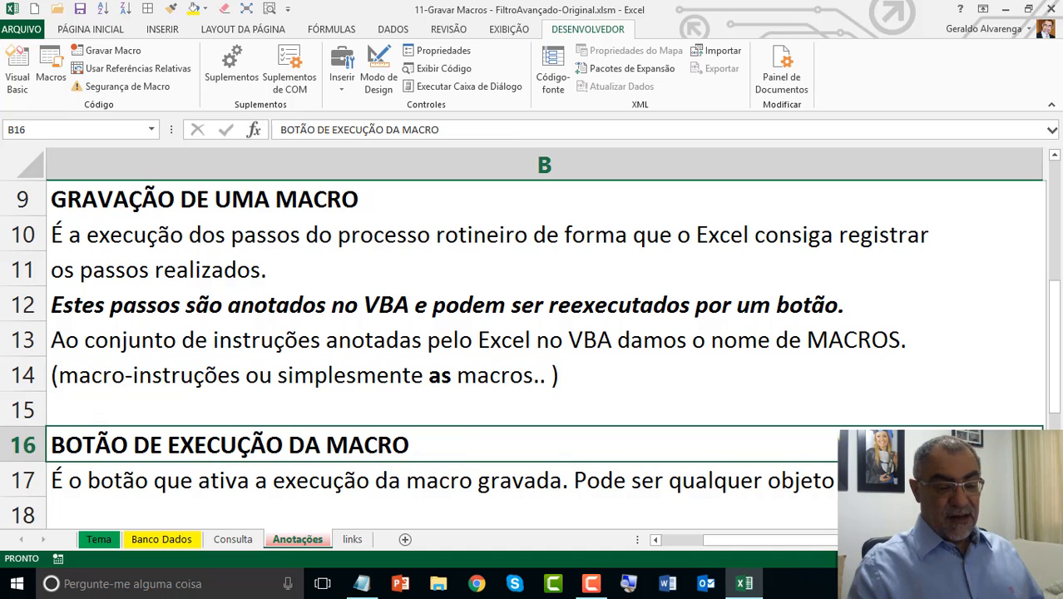
scroll(475, 380, "down", 2)
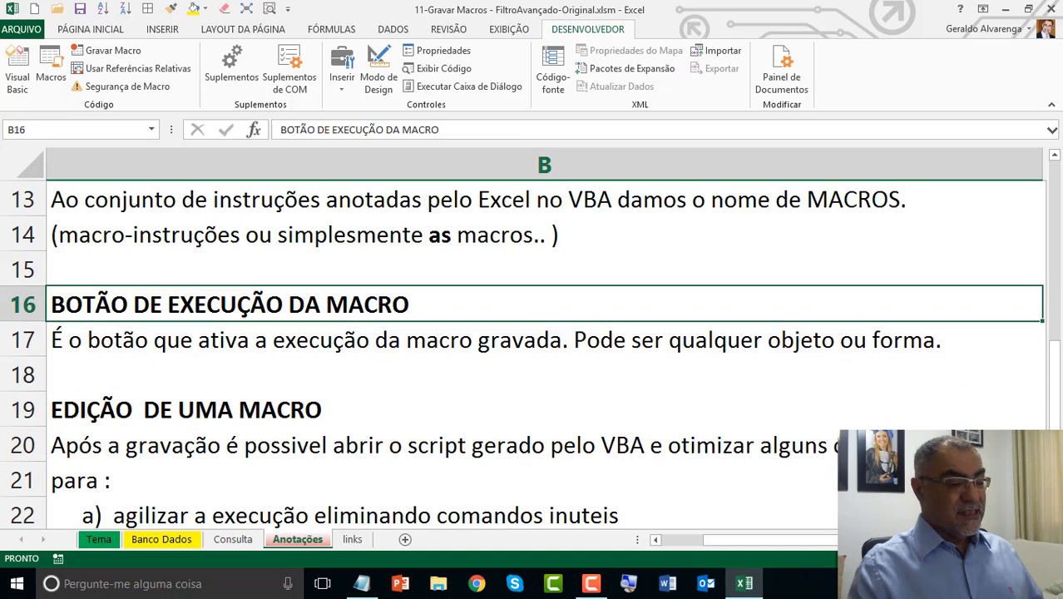
left_click(447, 346)
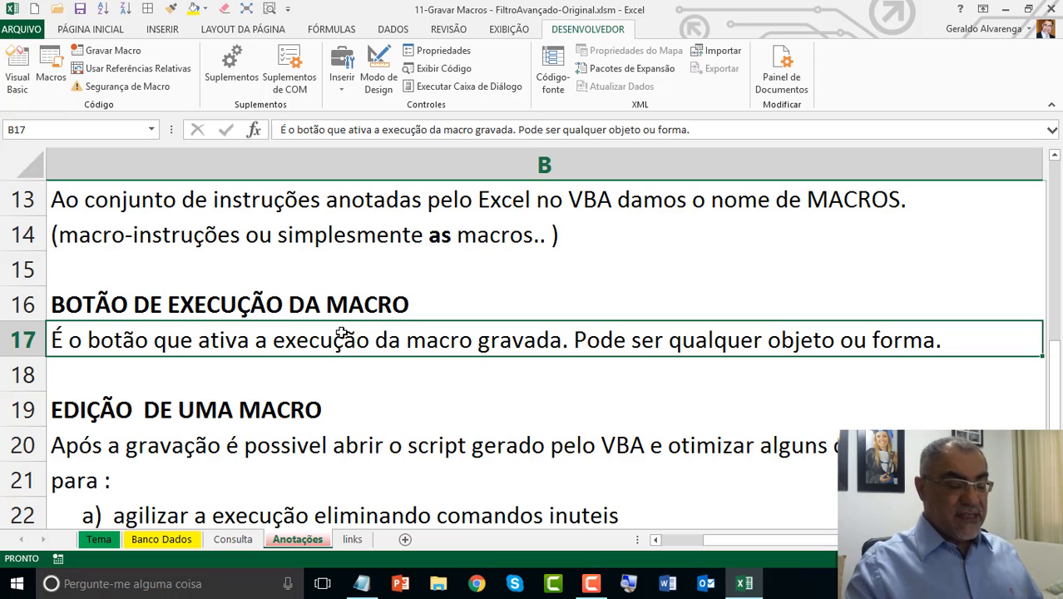
left_click(162, 540)
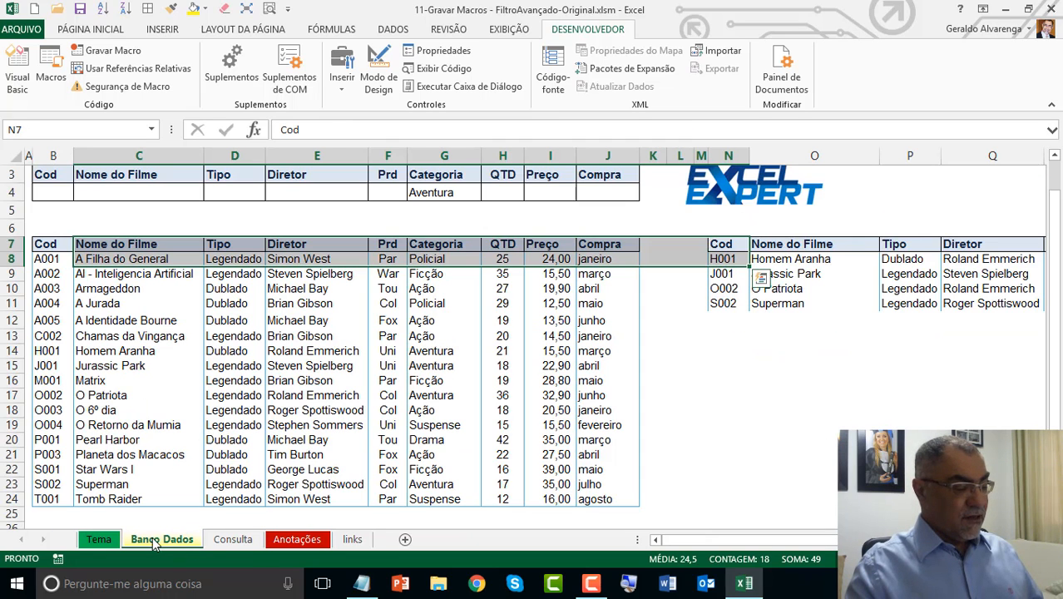
left_click(230, 540)
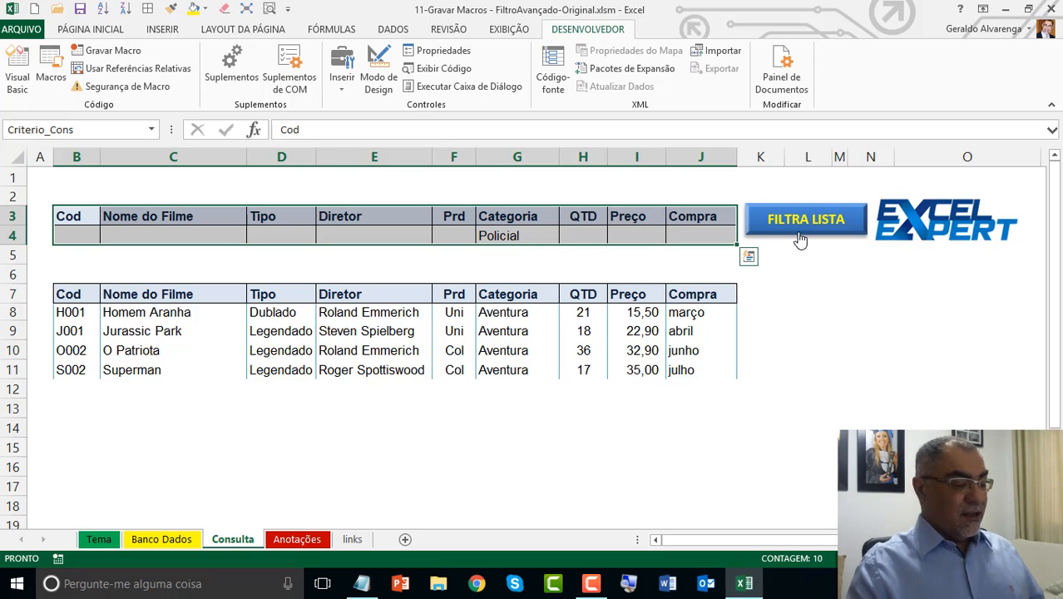
left_click(312, 539)
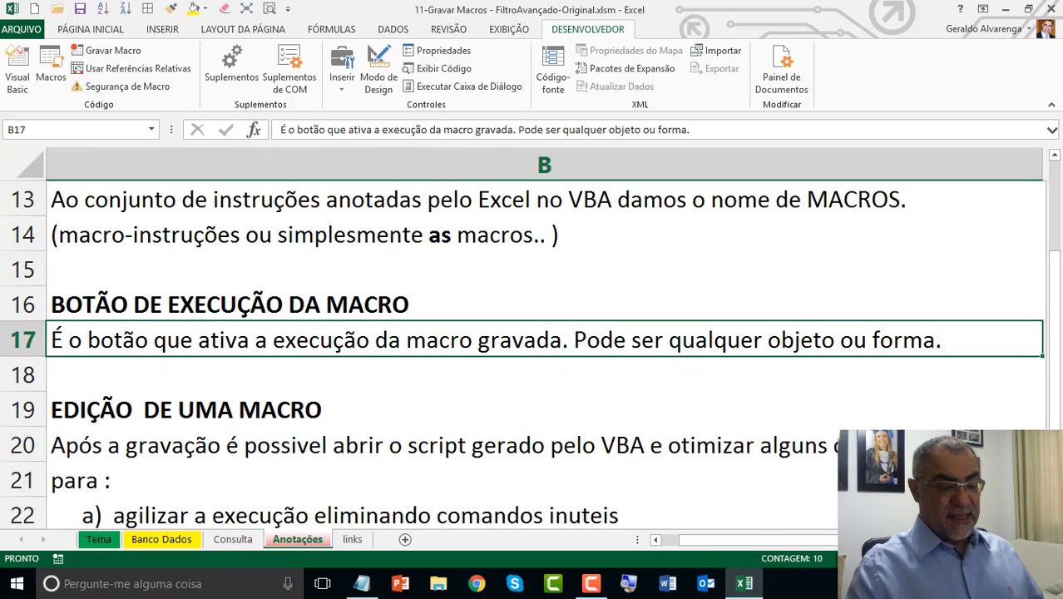
Step: Hide columns B to D on the Anotações sheet and review the macro script steps P1 to P8
left_click(923, 559)
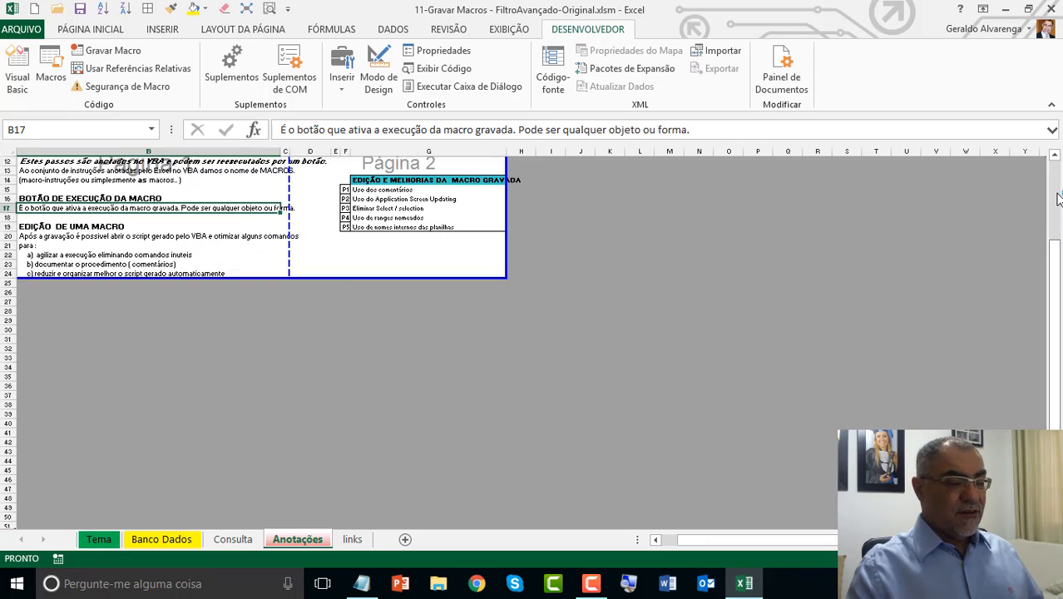
left_click(1058, 196)
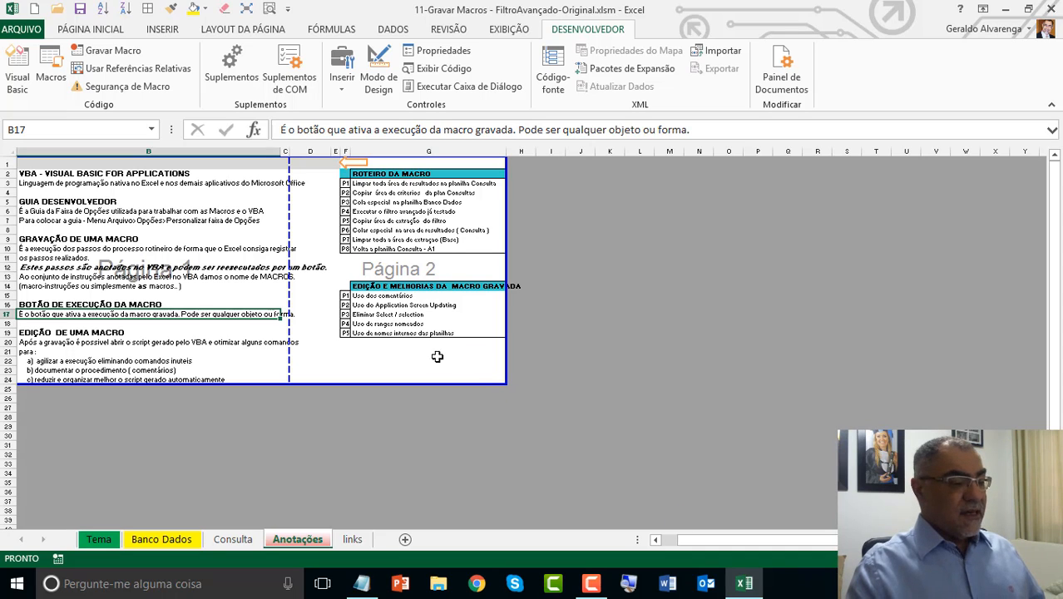
left_click(484, 373)
left_click_drag(484, 373, 268, 10)
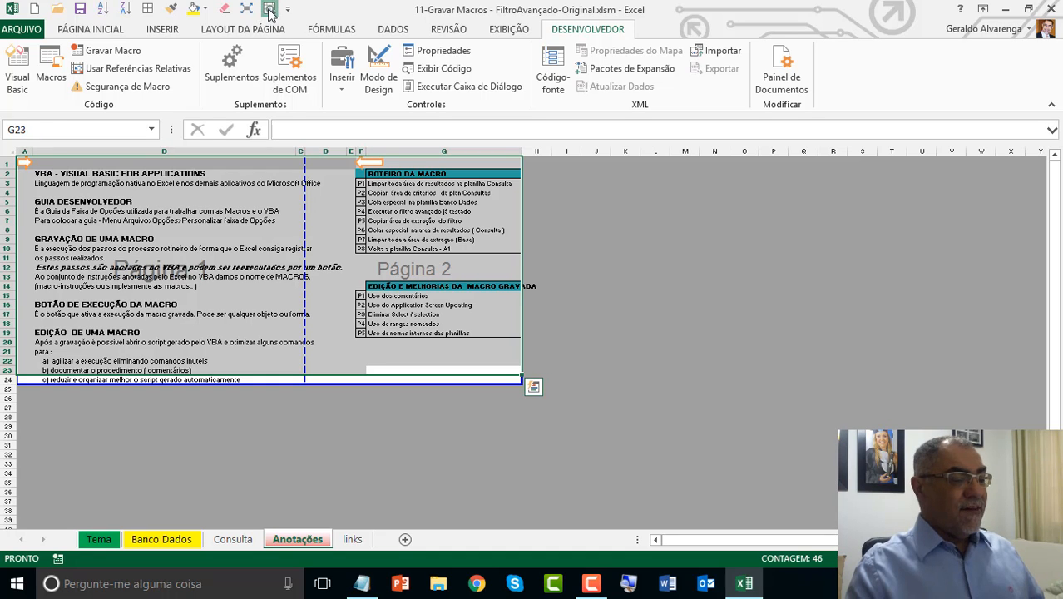
left_click(269, 9)
left_click(696, 240)
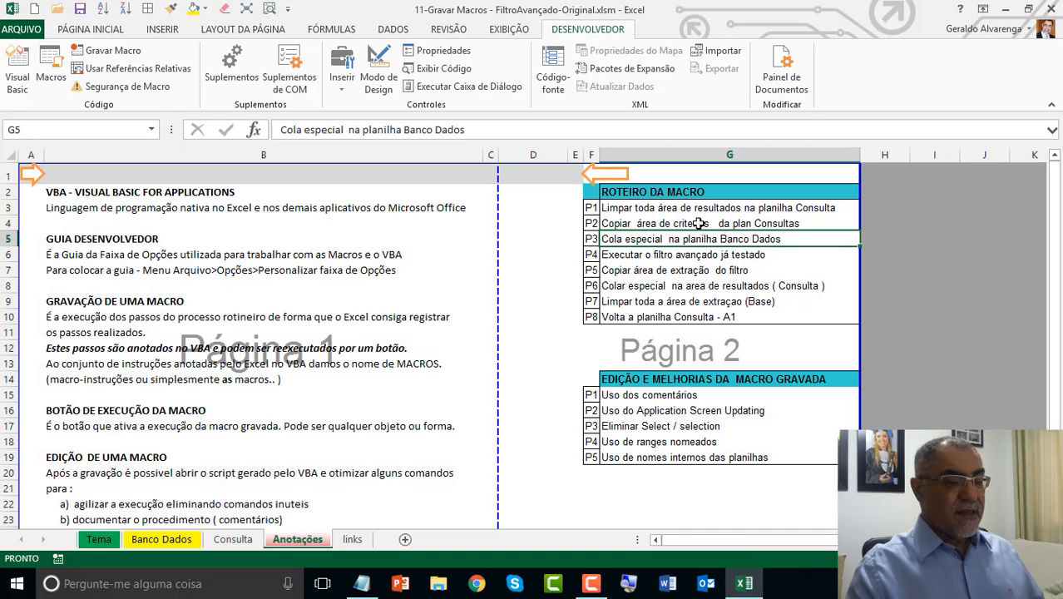
left_click_drag(713, 301, 611, 174)
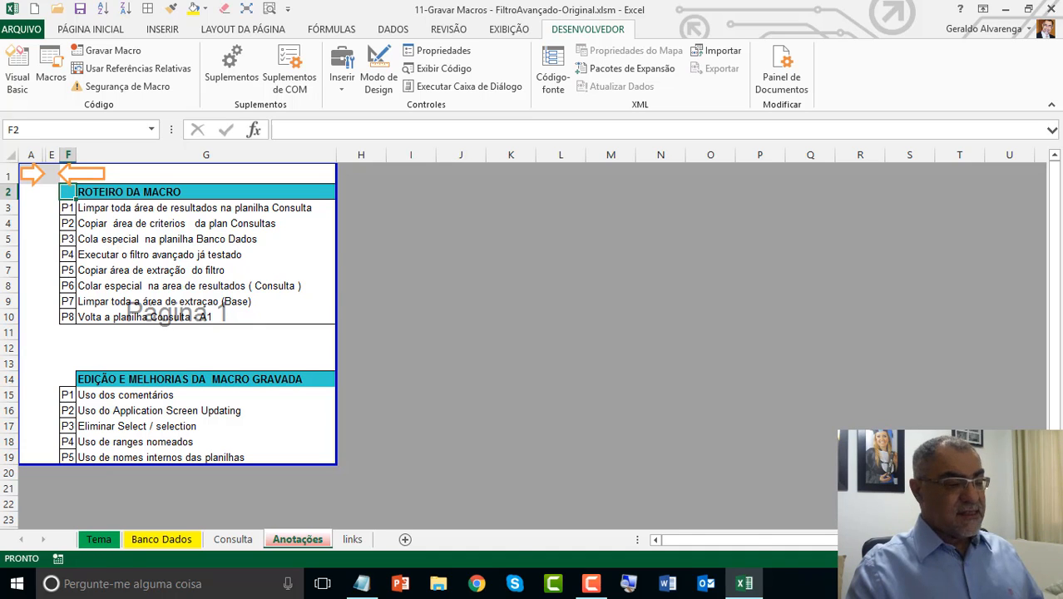
left_click(867, 559)
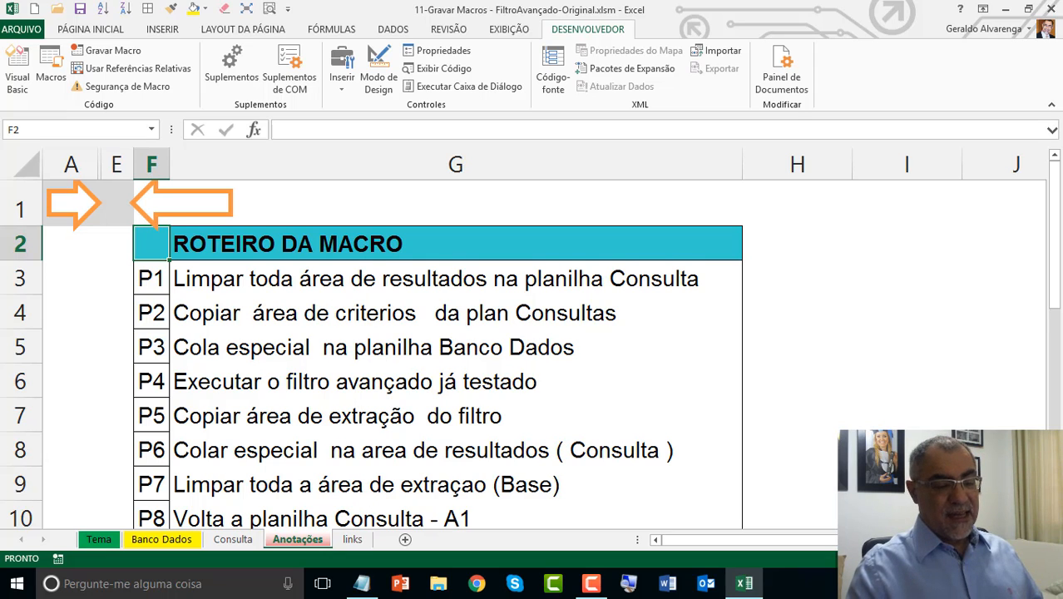
scroll(455, 354, "down", 1)
scroll(237, 332, "down", 1)
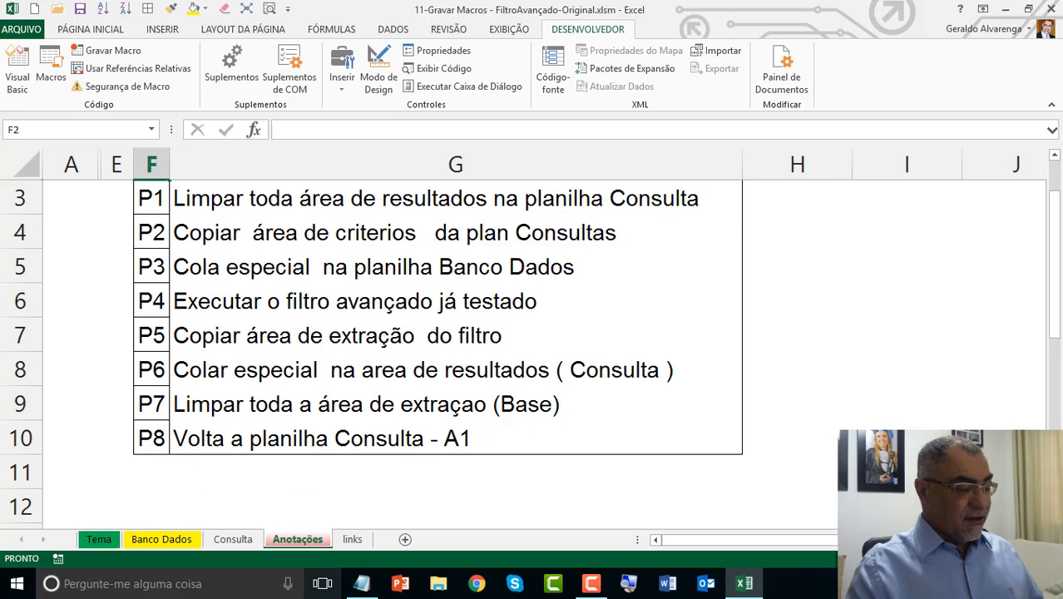
Step: Switch to the Notepad copy of the macro script, narrow its window and move it down over the sheet
left_click(360, 586)
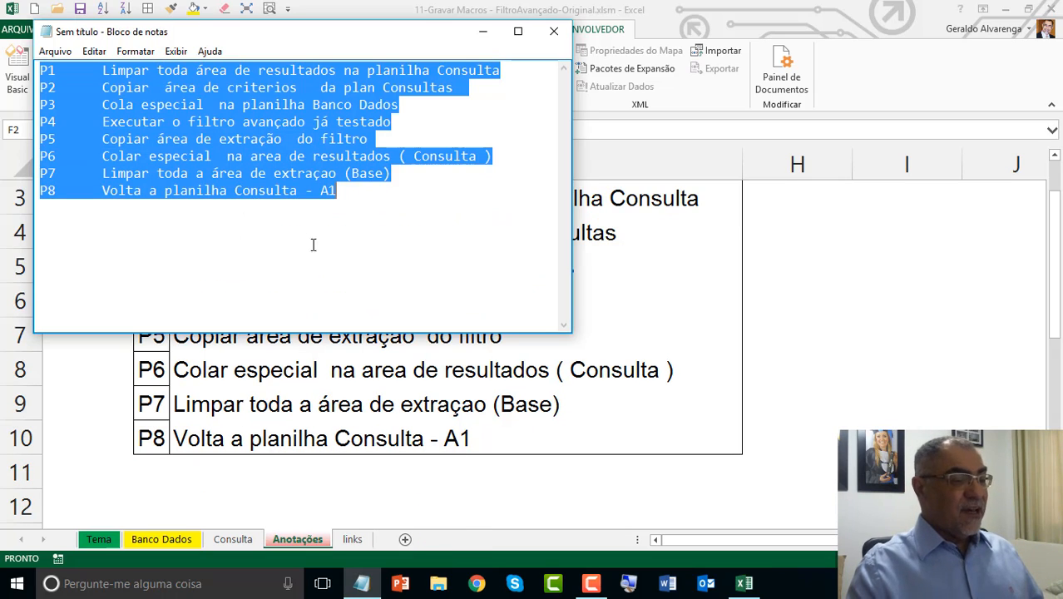
left_click(457, 121)
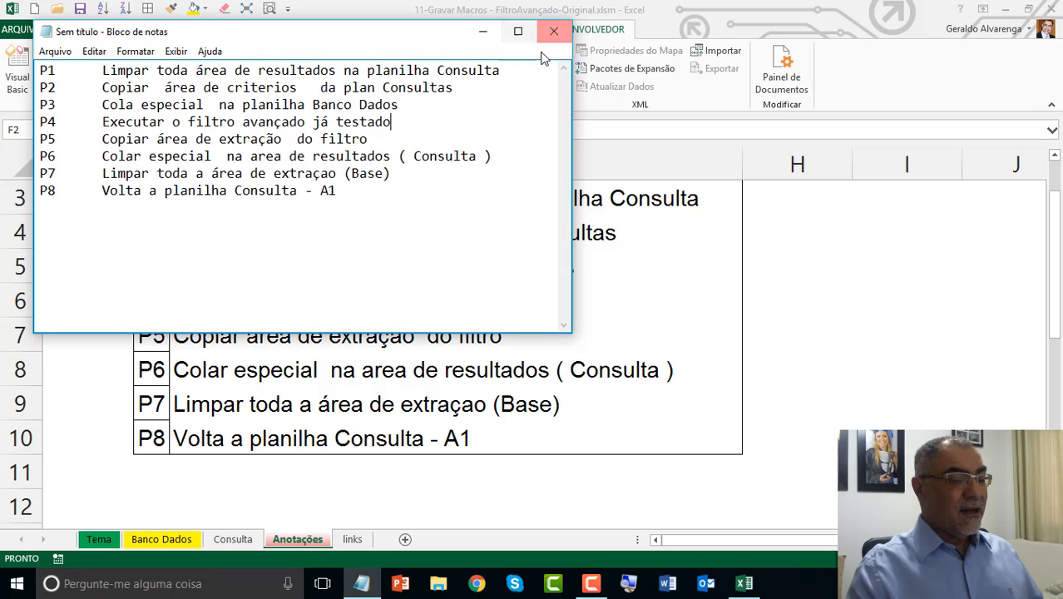
left_click_drag(572, 81, 549, 80)
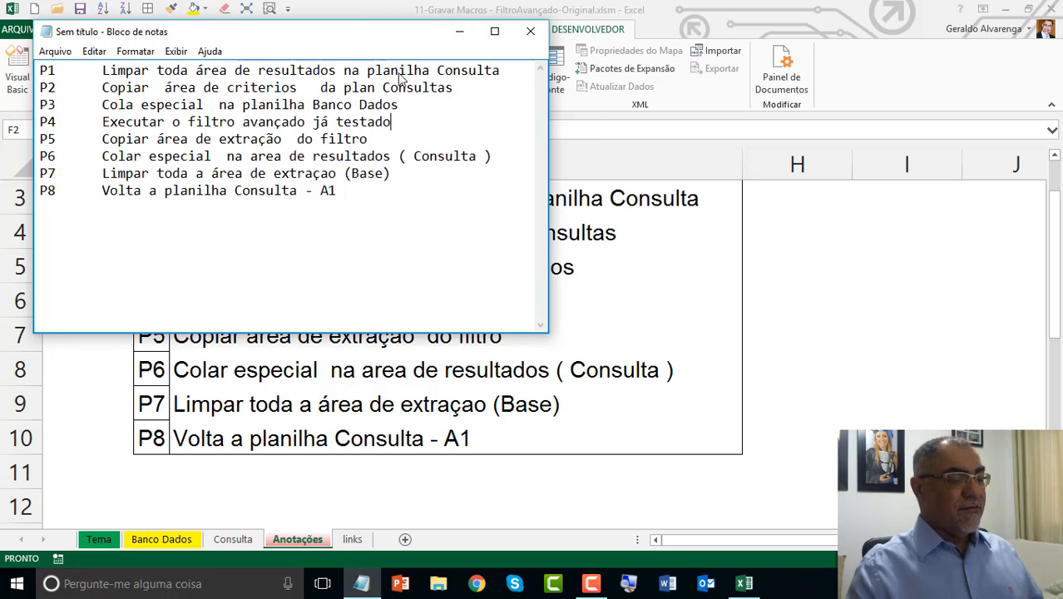
left_click_drag(374, 34, 422, 192)
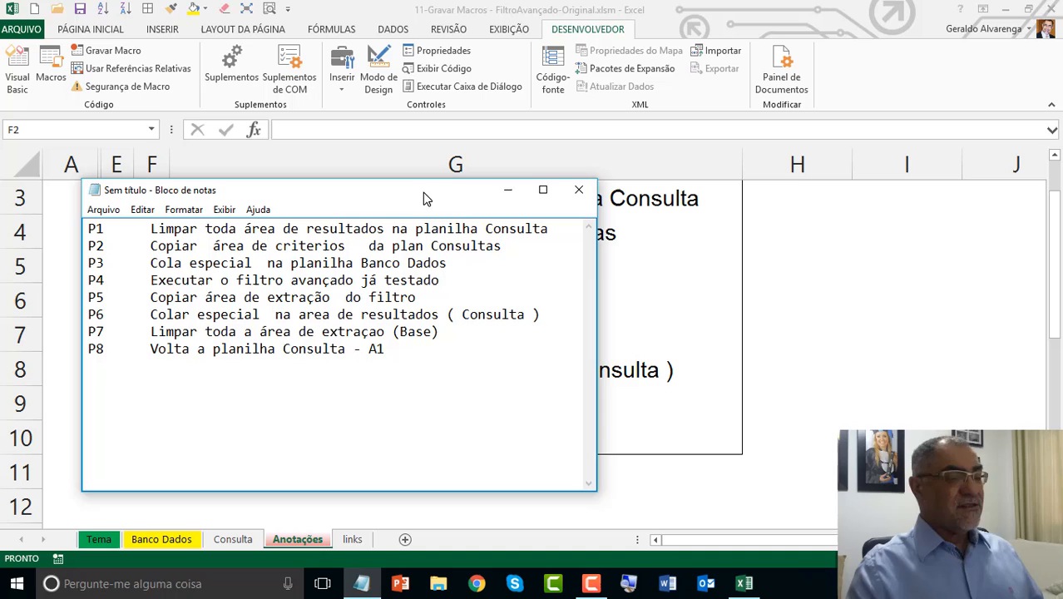
Step: Return to Excel and start recording a macro named Consulta in this workbook, replacing the existing macro with that name
left_click(111, 55)
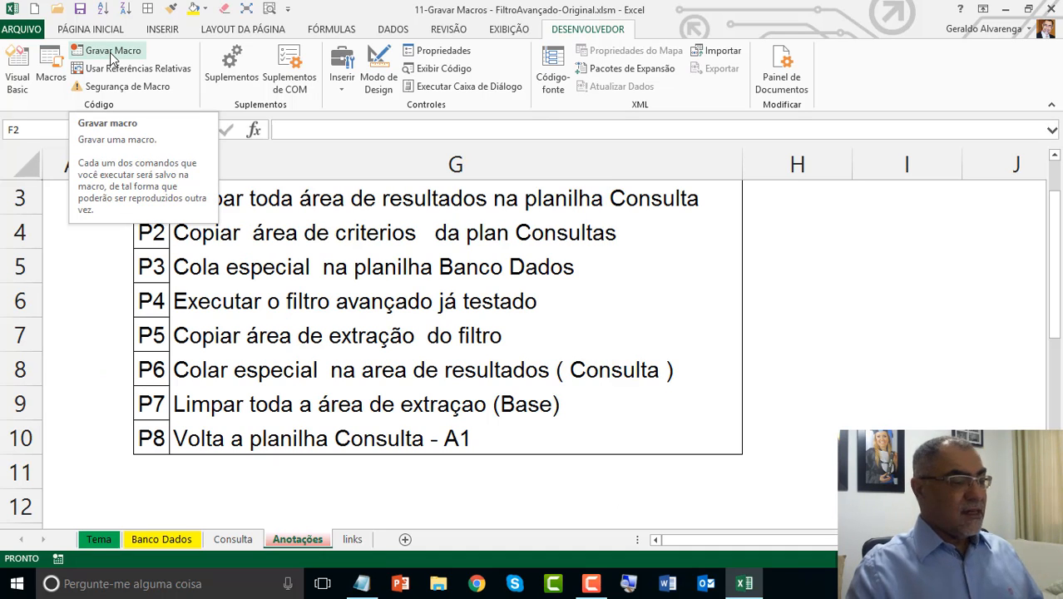
left_click(109, 55)
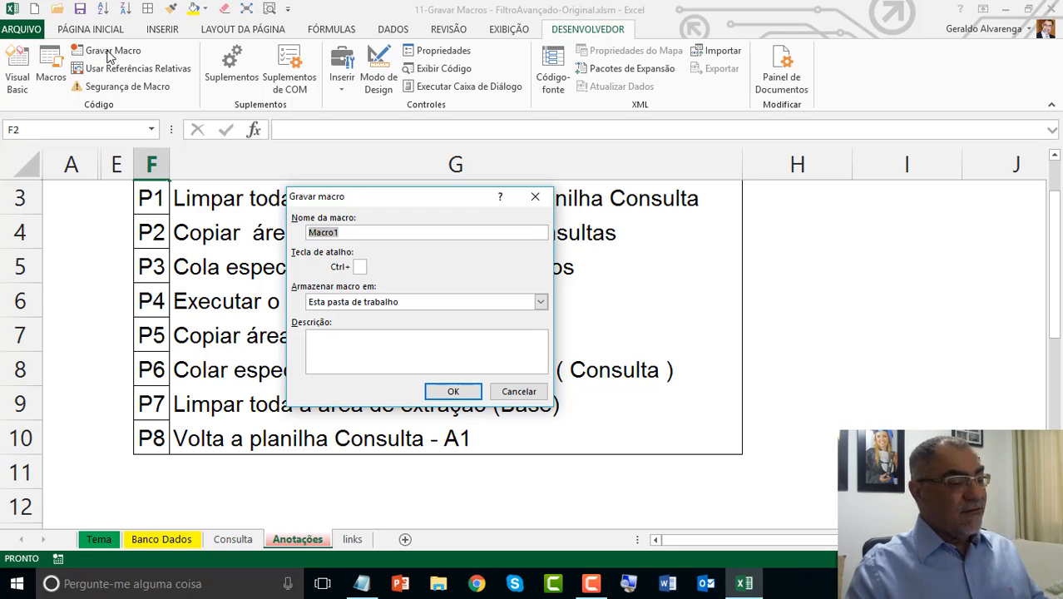
left_click_drag(366, 199, 419, 101)
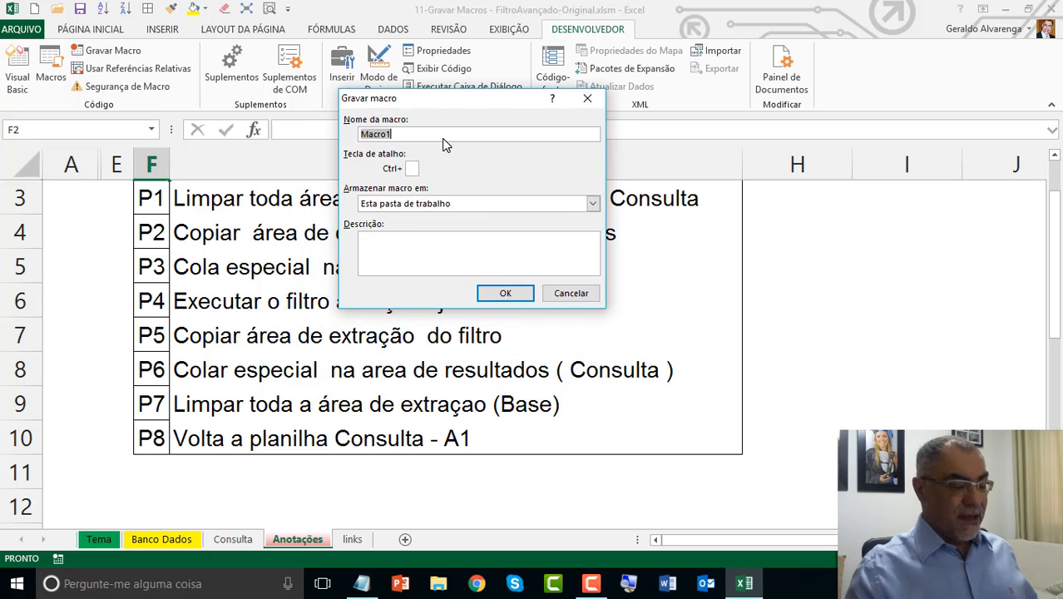
type("Consulta")
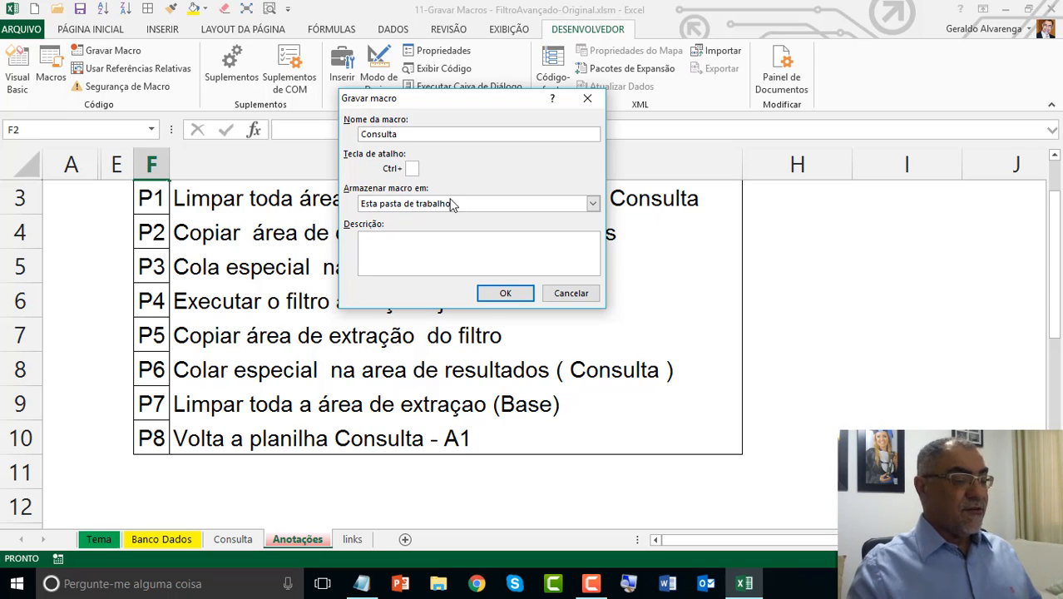
left_click(526, 292)
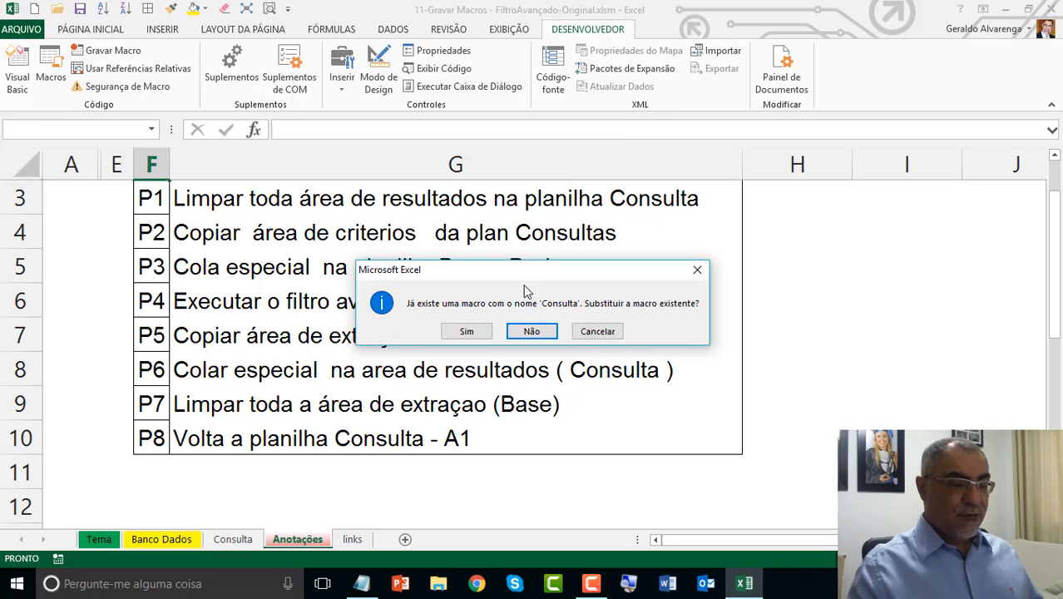
left_click(491, 333)
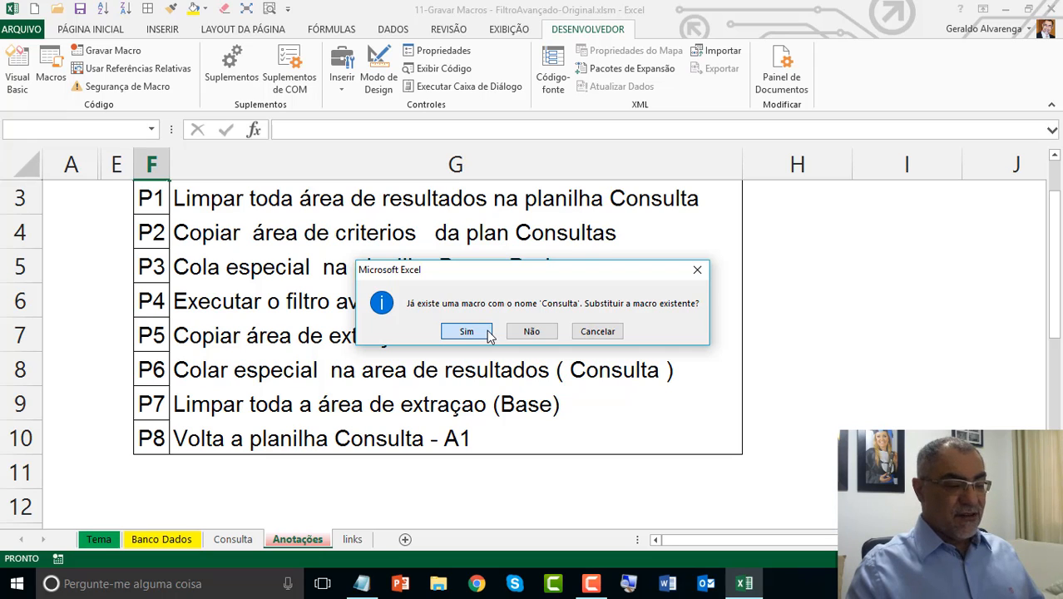
left_click(490, 334)
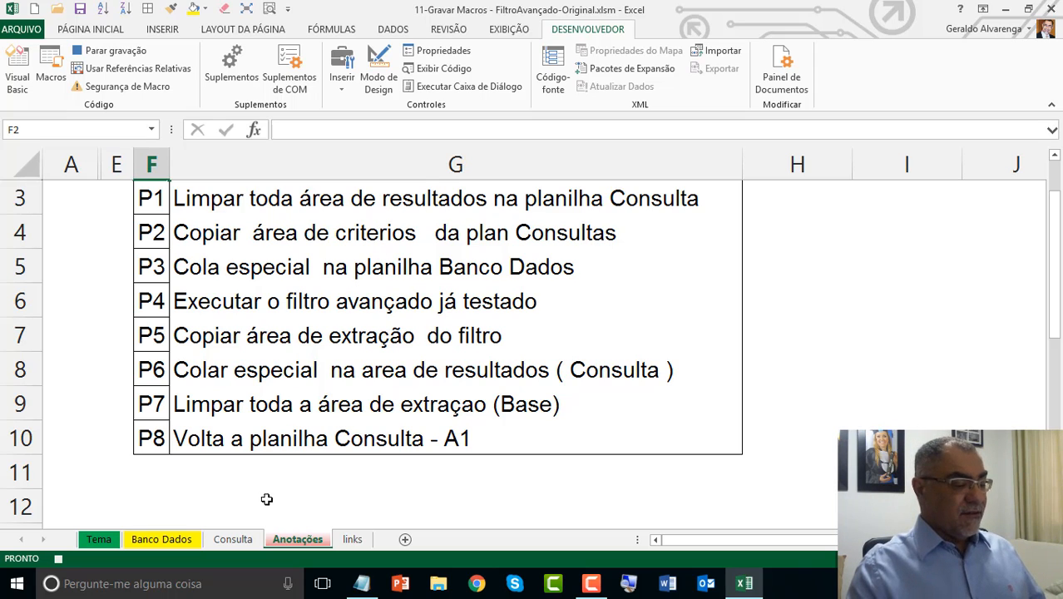
Step: Clear the whole results region B7:J11 on the Consulta sheet and leave cell B7 selected
left_click(232, 541)
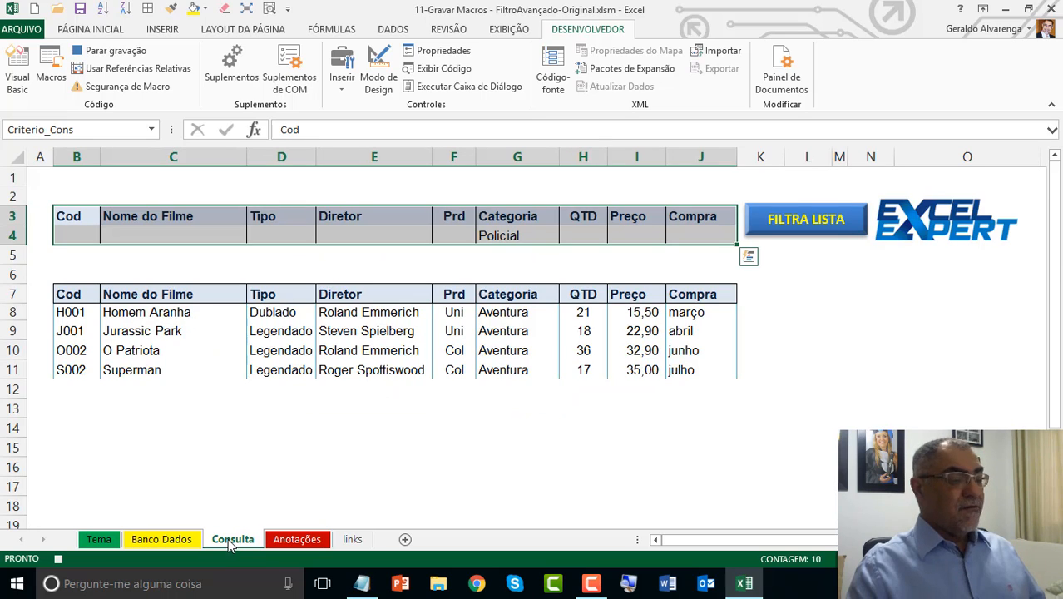
left_click(87, 299)
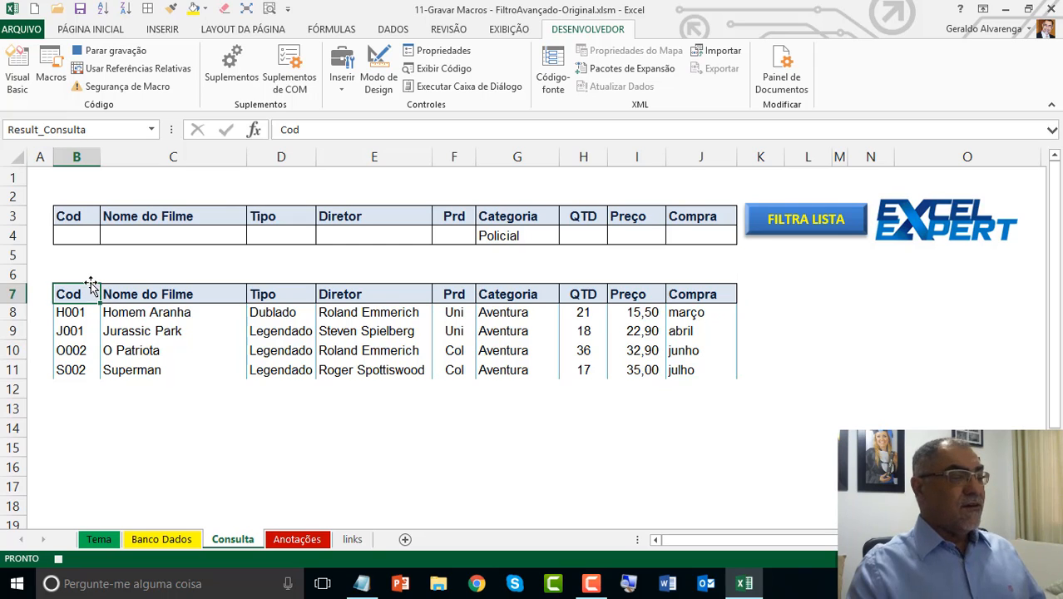
left_click(247, 8)
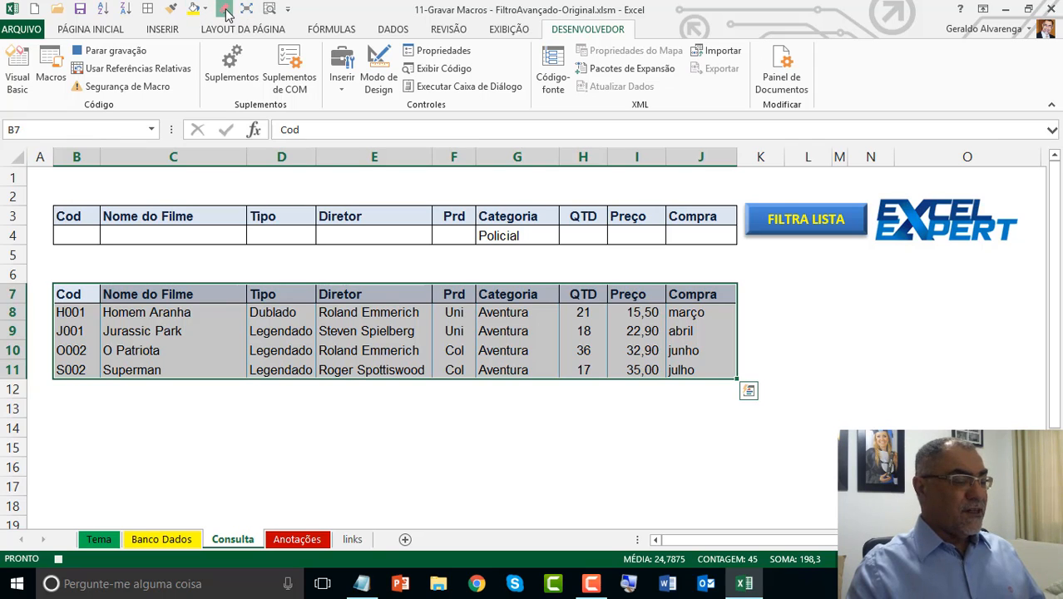
left_click(226, 10)
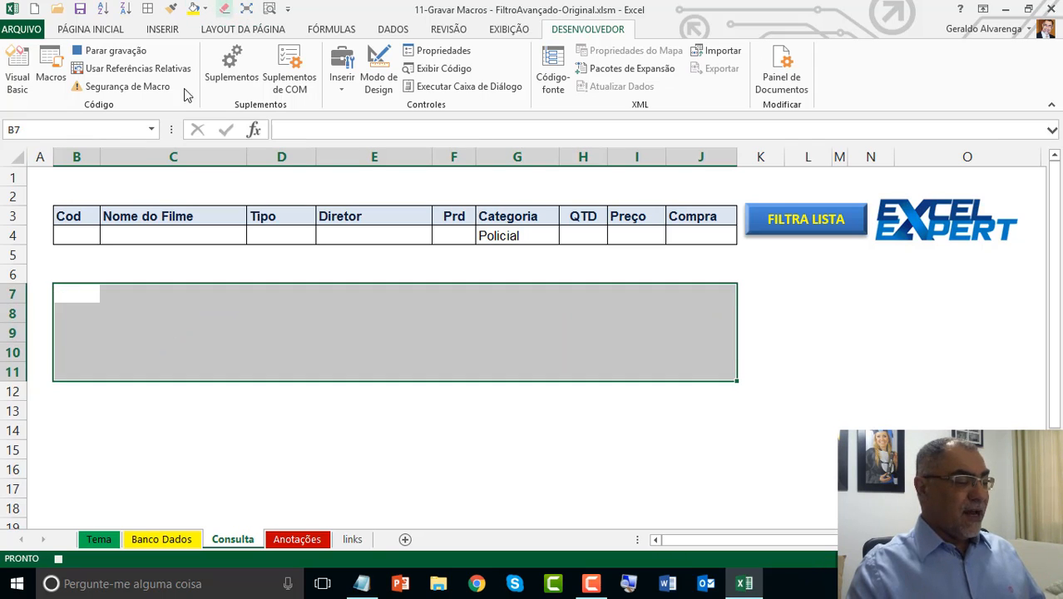
left_click(79, 291)
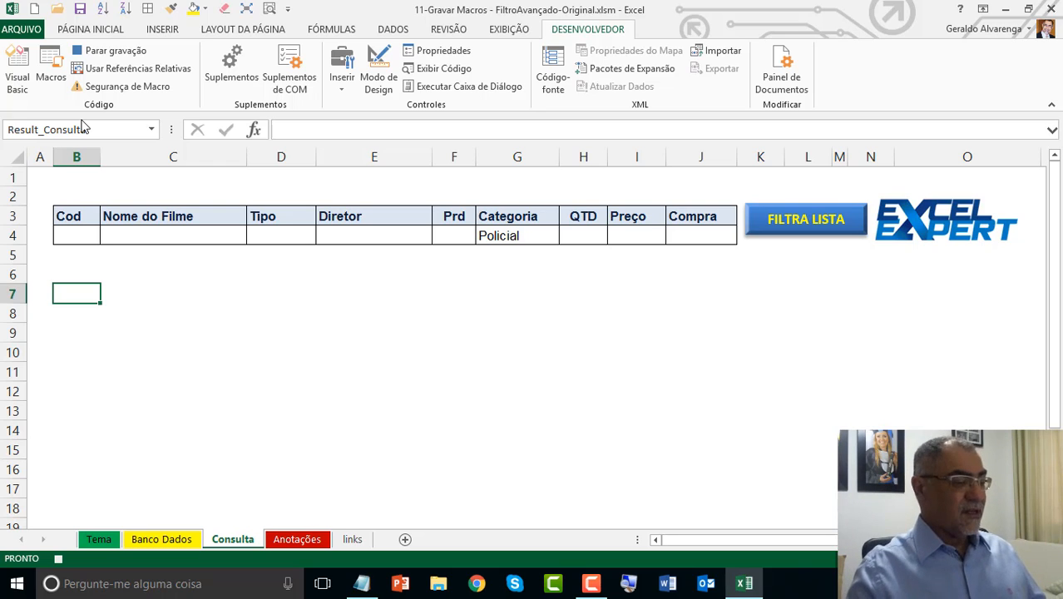
Step: Copy the criteria range B3:J4 from Consulta and paste it as values at B3 on Banco Dados
left_click_drag(83, 220, 717, 242)
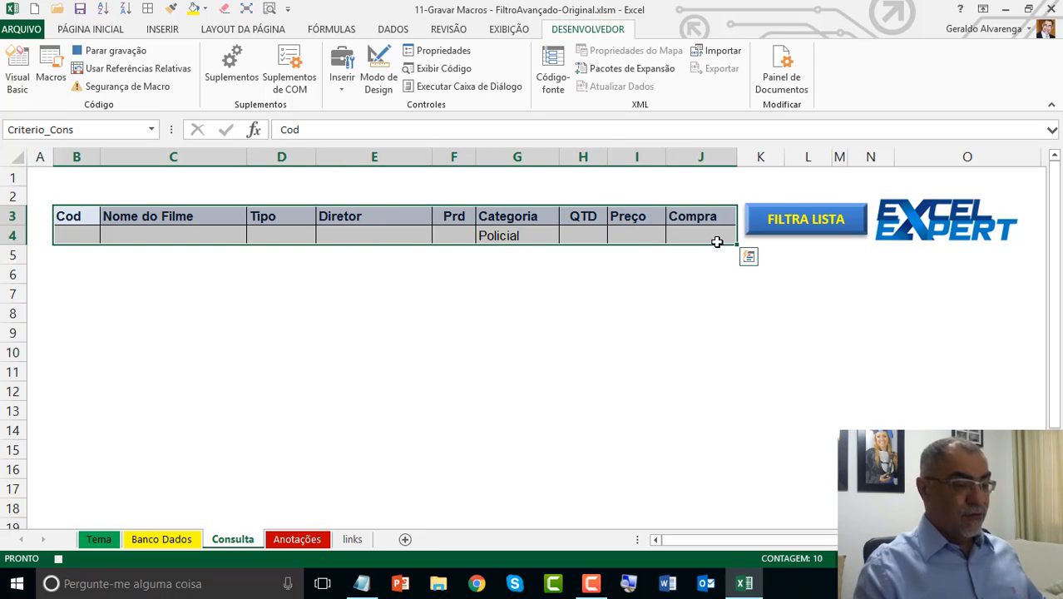
key("ctrl+c")
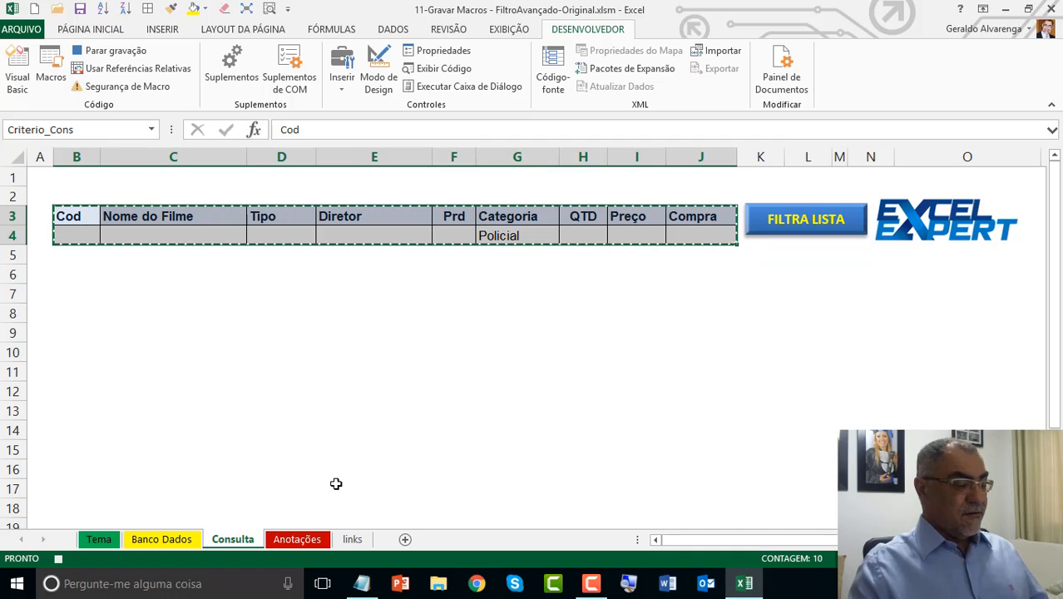
left_click(180, 541)
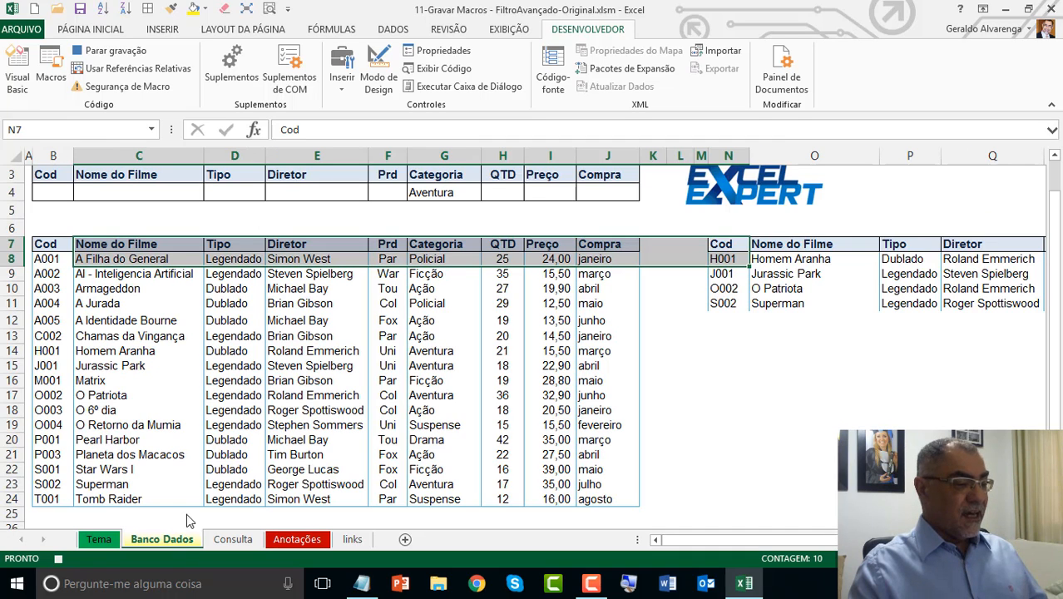
left_click(52, 173)
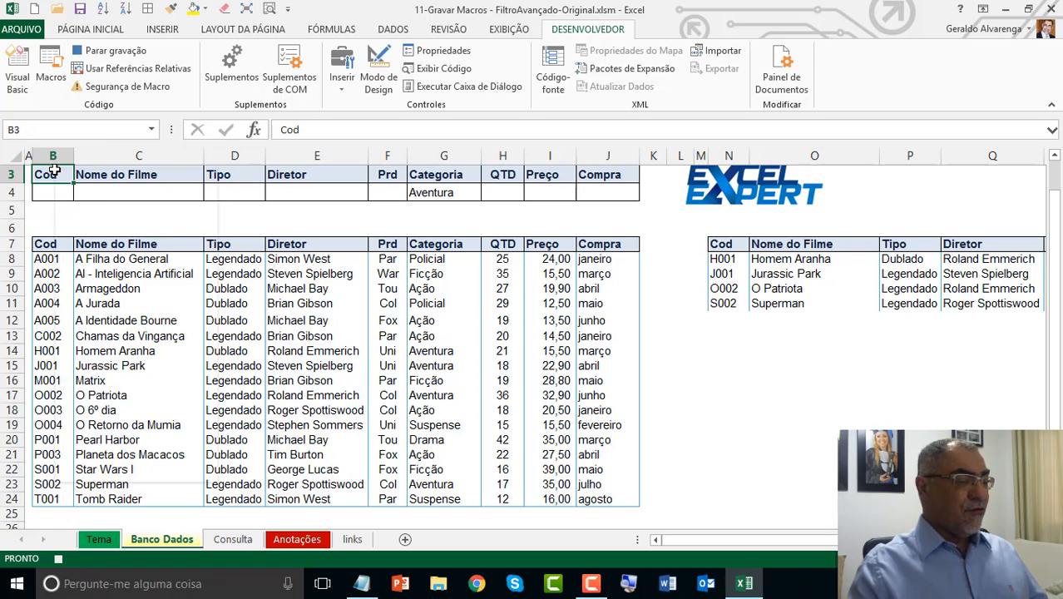
right_click(52, 173)
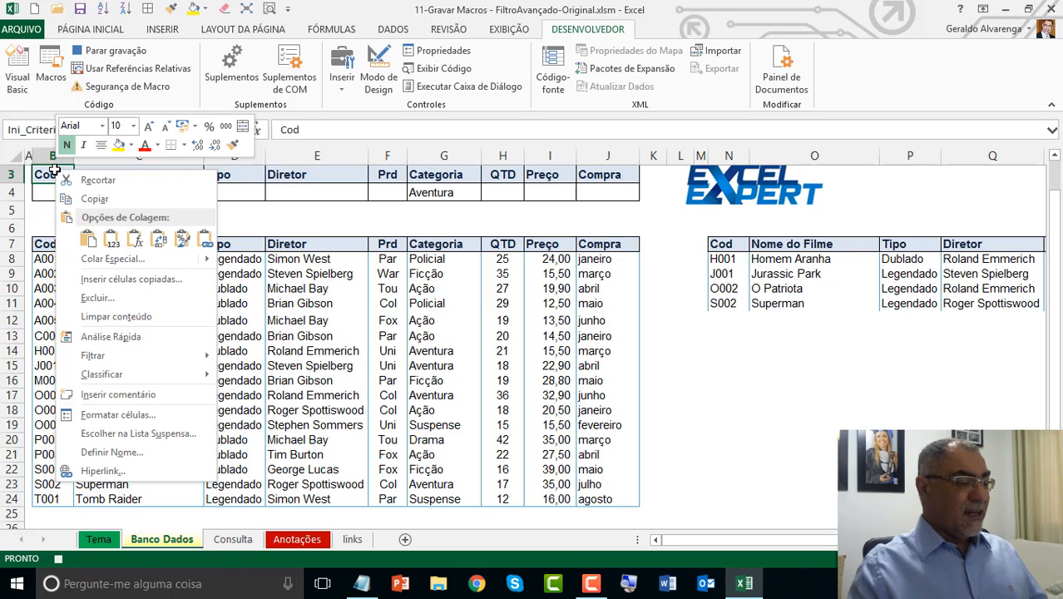
left_click(106, 260)
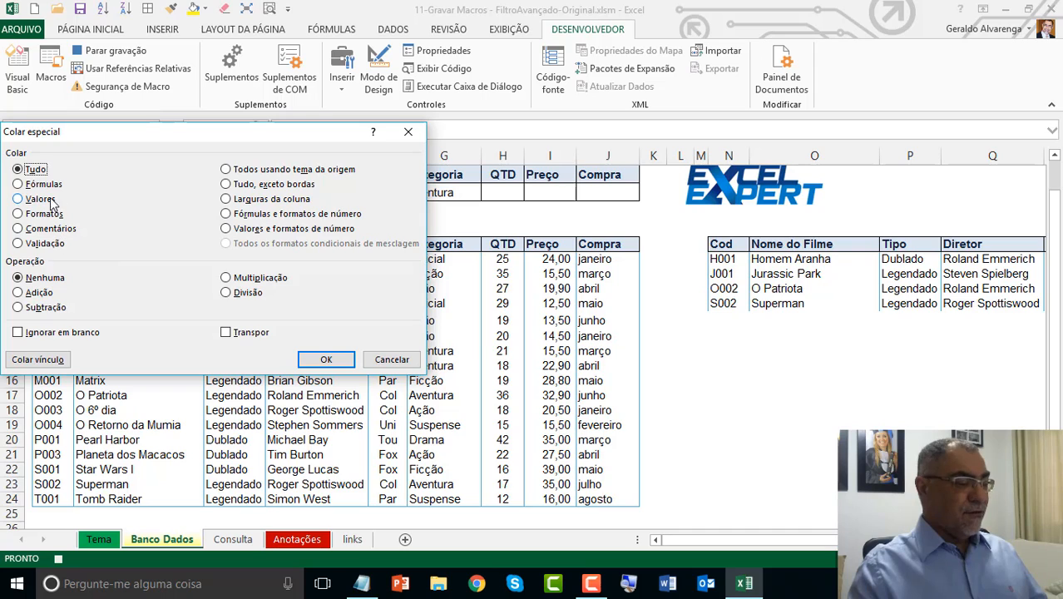
left_click(44, 200)
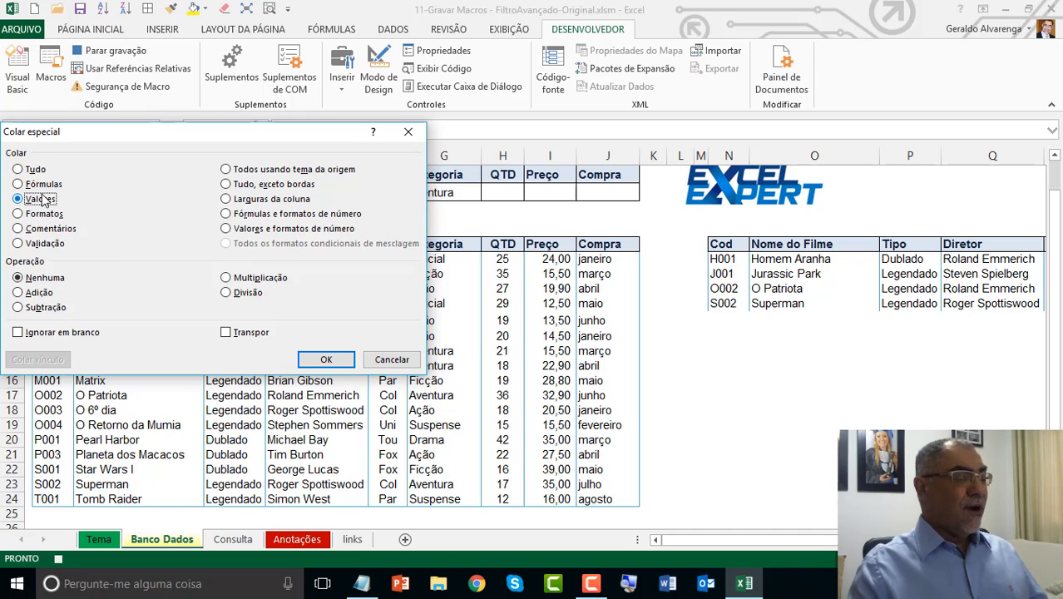
left_click(344, 364)
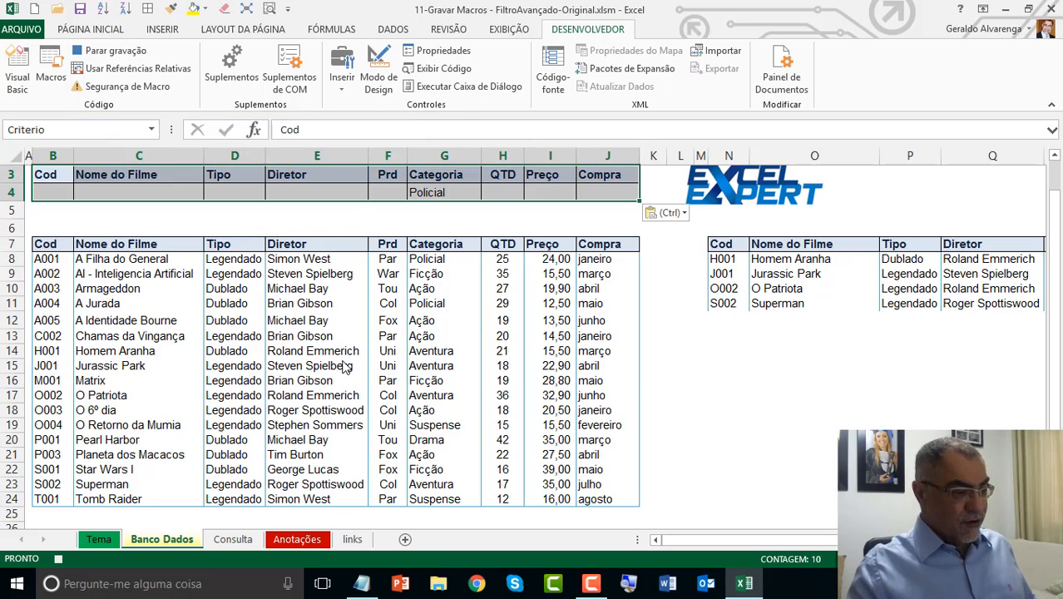
Step: Switch to the Notepad script, check the step following the special paste, and move its window clear of the criteria
key("alt+Tab")
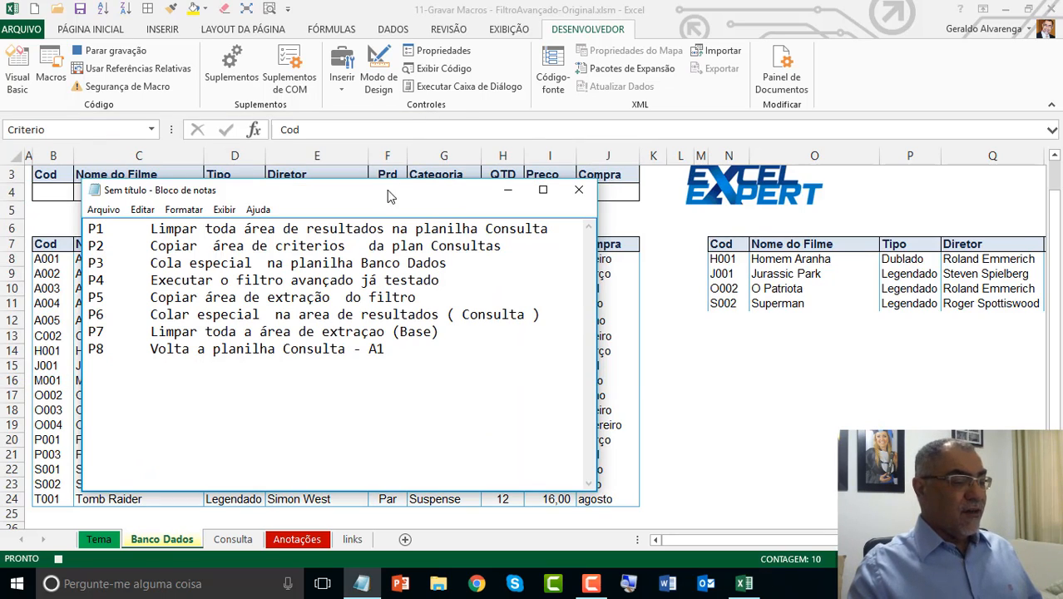
left_click_drag(386, 193, 761, 74)
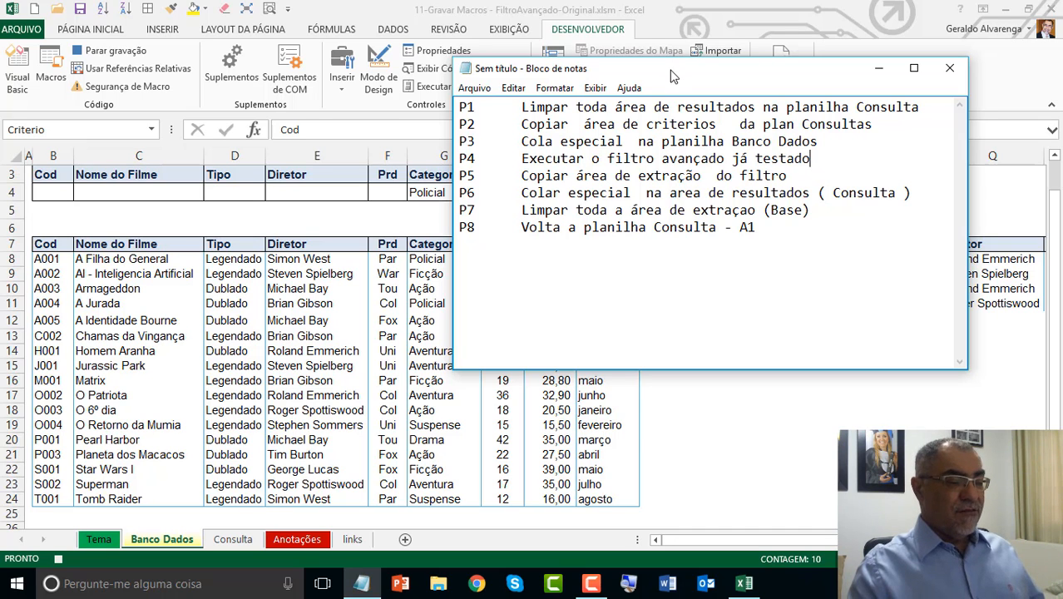
left_click_drag(672, 76, 497, 250)
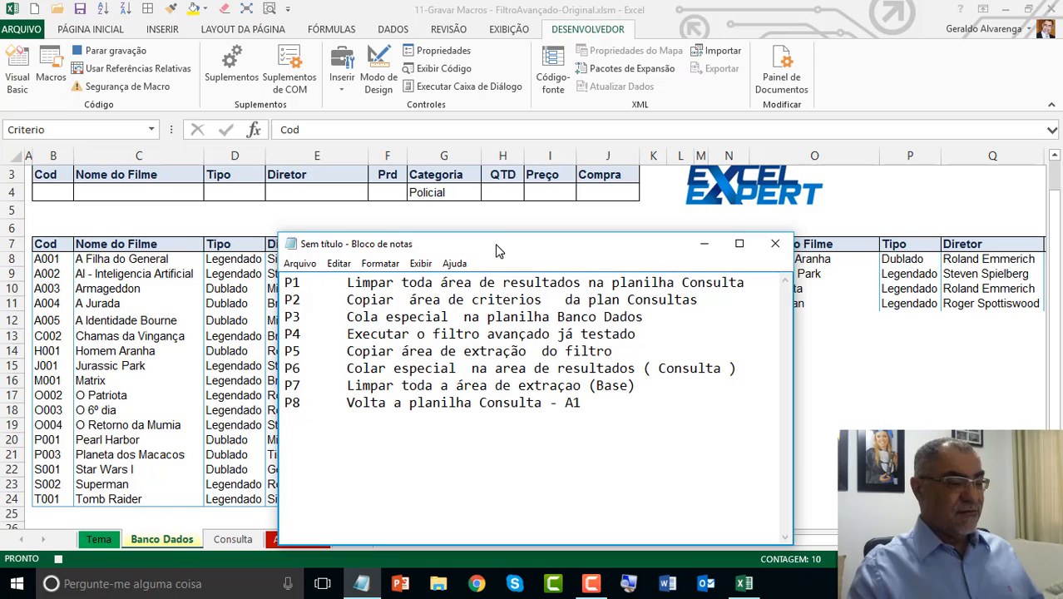
Step: Back in Excel, run the Advanced Filter on B7:J24 with criteria B3:J4, copying the results to N7:V7
left_click(403, 32)
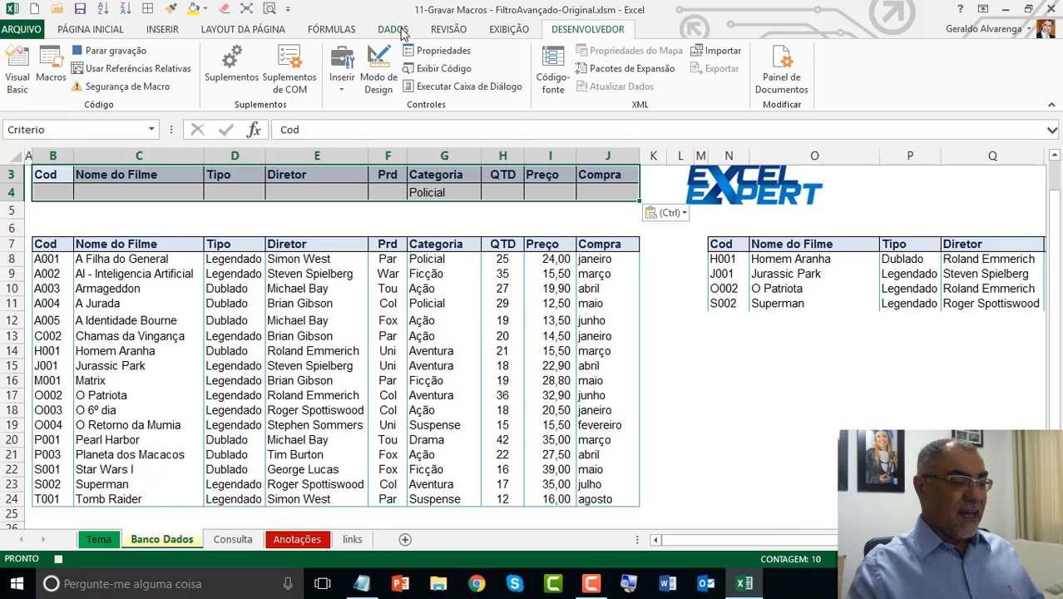
left_click(403, 32)
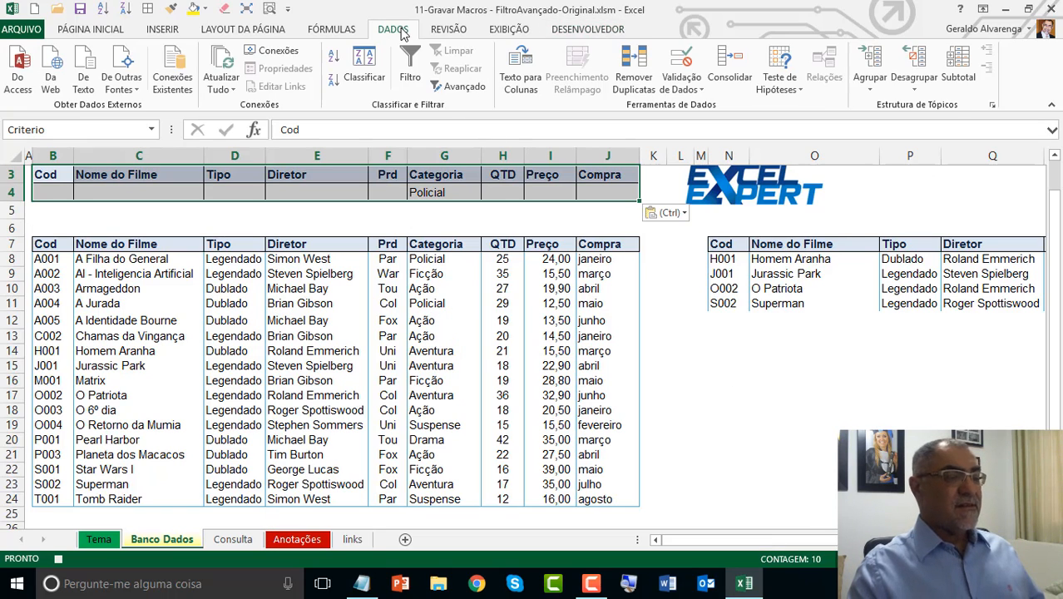
left_click(463, 87)
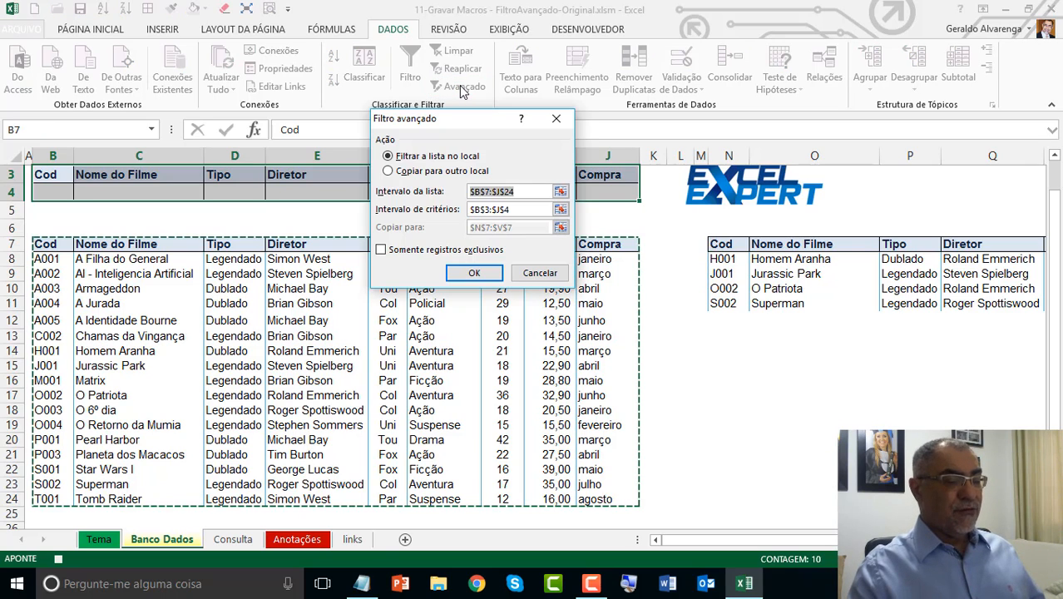
left_click(428, 172)
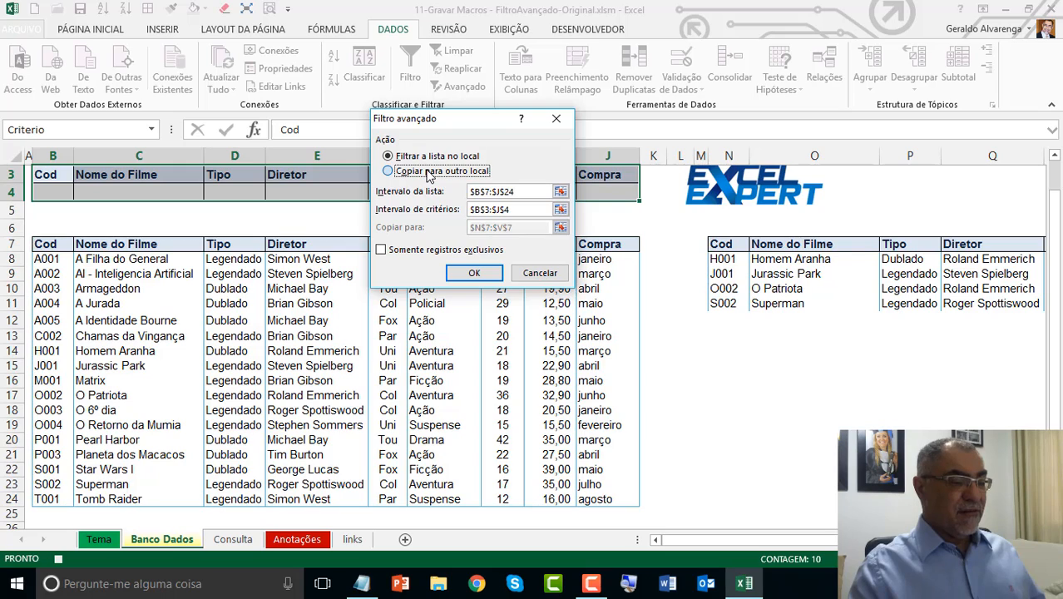
left_click(428, 172)
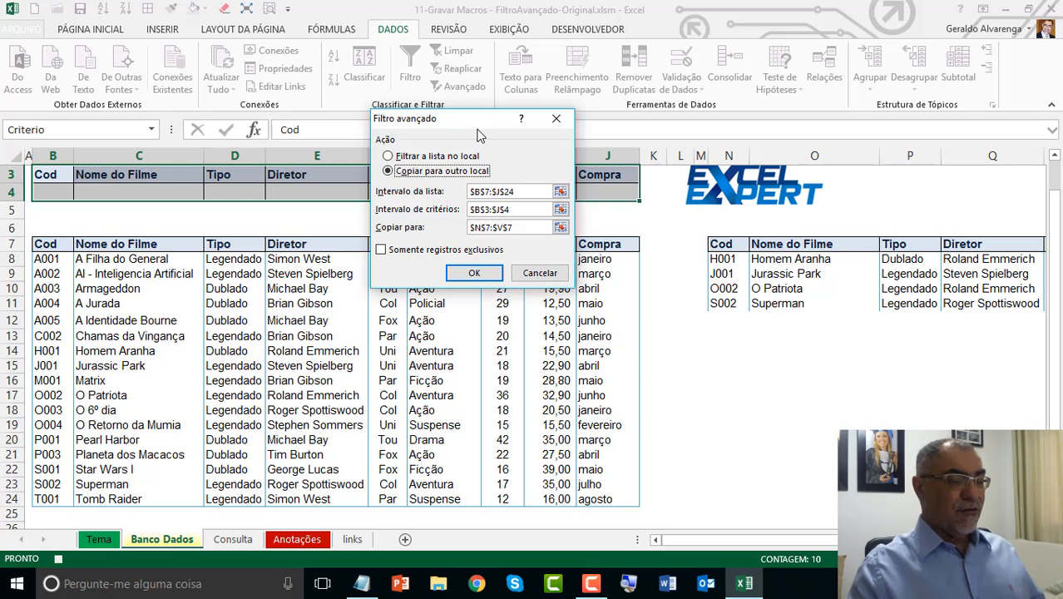
left_click_drag(476, 126, 446, 50)
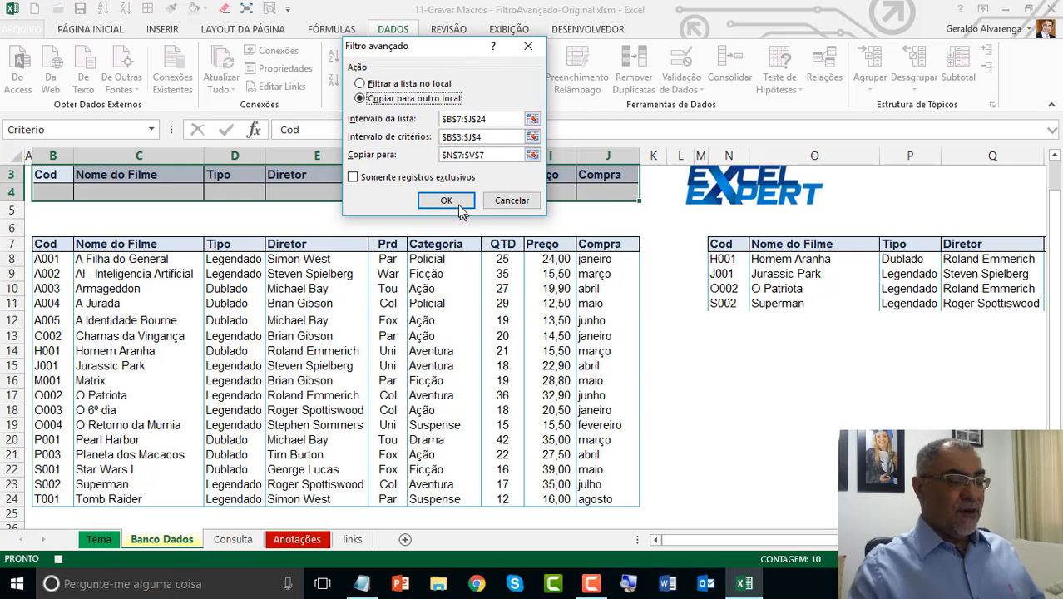
left_click(460, 208)
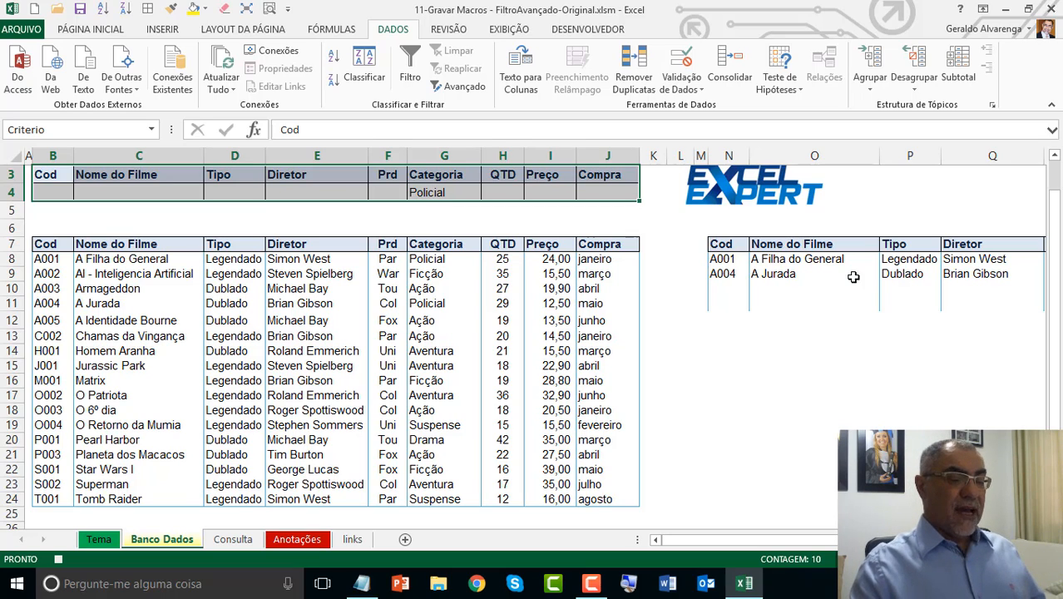
Step: Copy the whole extraction region starting at N7 on Banco Dados and paste it with Paste Special (Tudo) at B7 on Consulta, leaving B7 selected
left_click(743, 244)
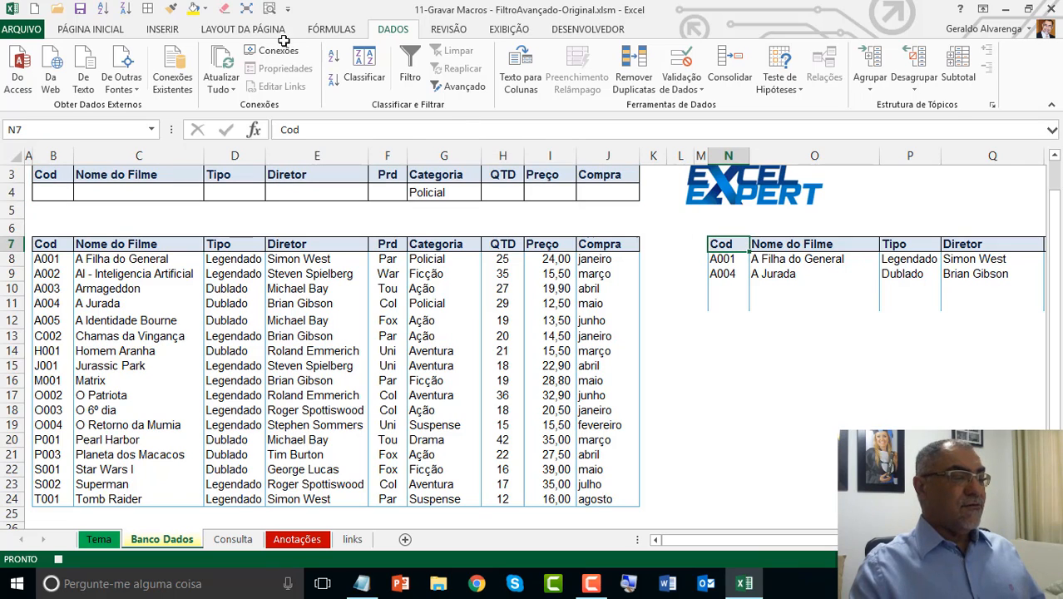
left_click(249, 12)
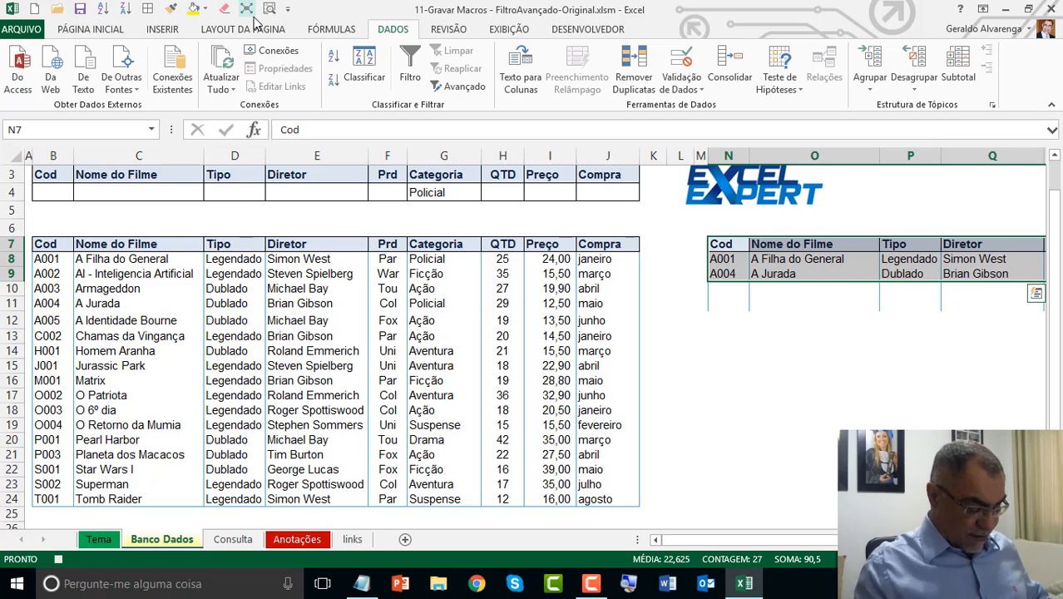
key("ctrl+c")
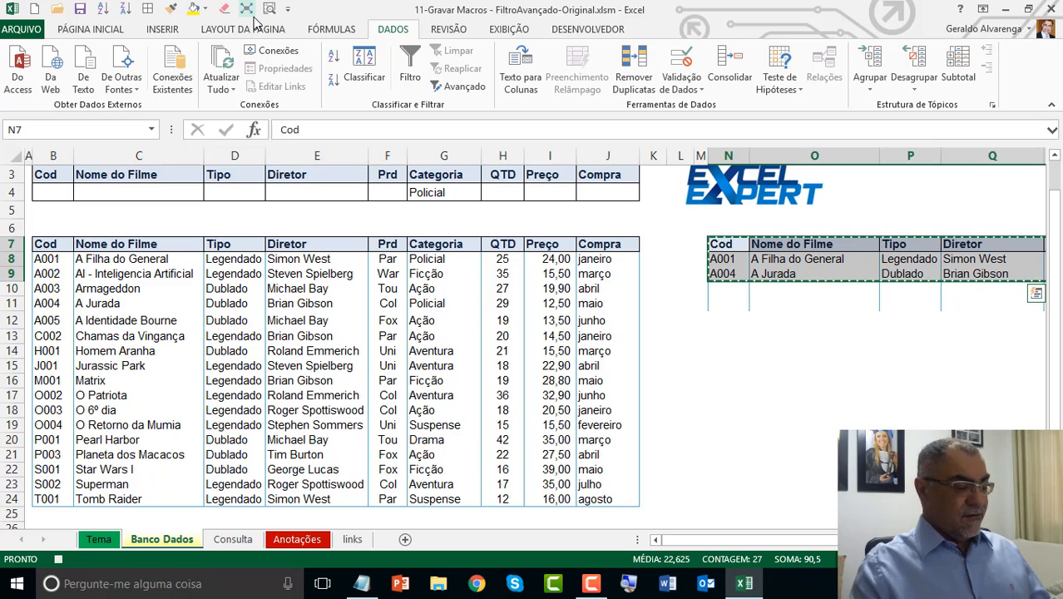
left_click(226, 540)
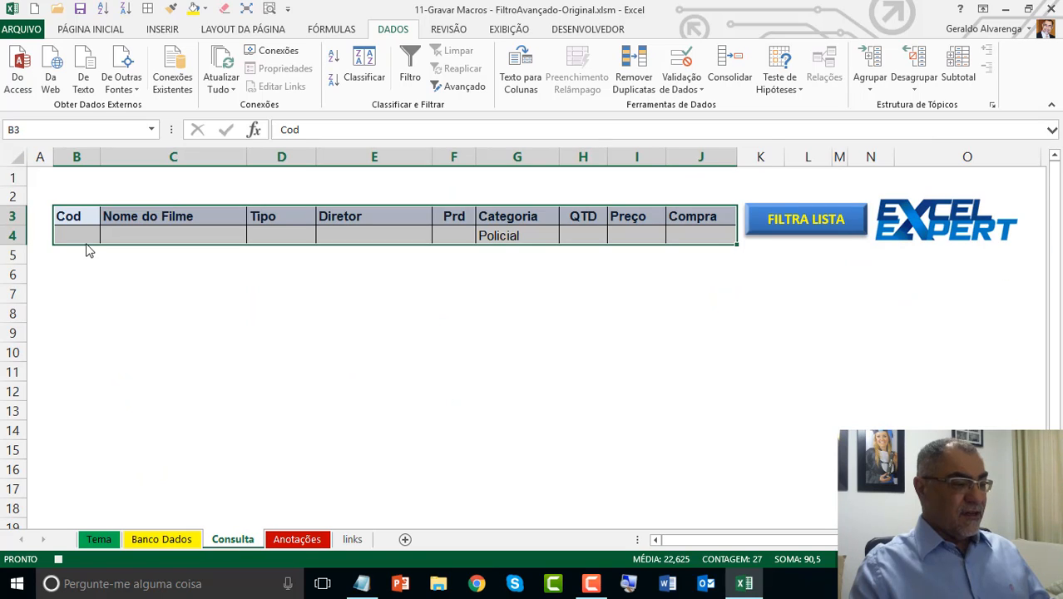
left_click(69, 295)
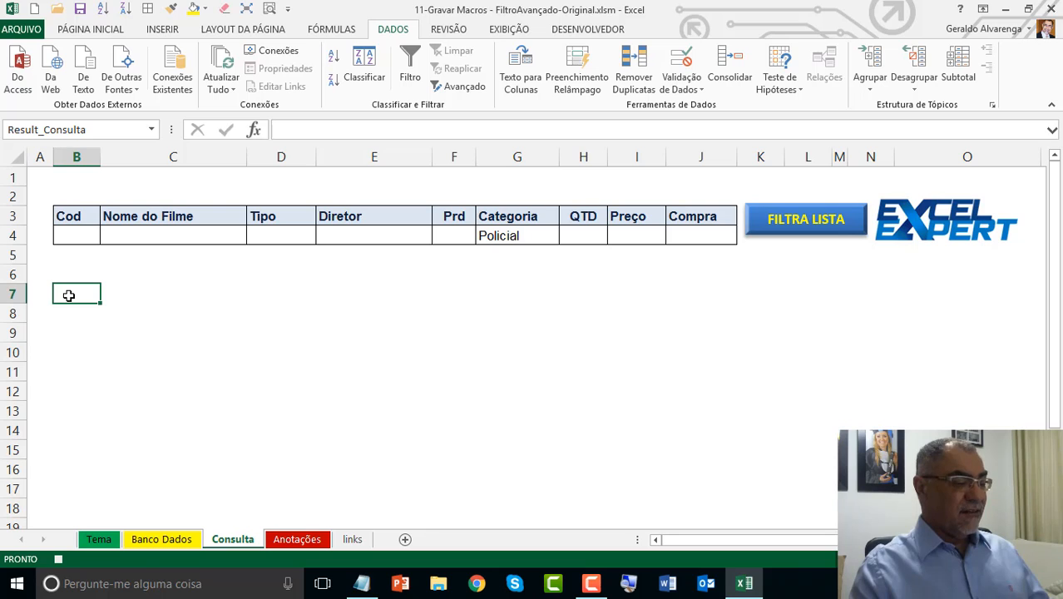
right_click(69, 296)
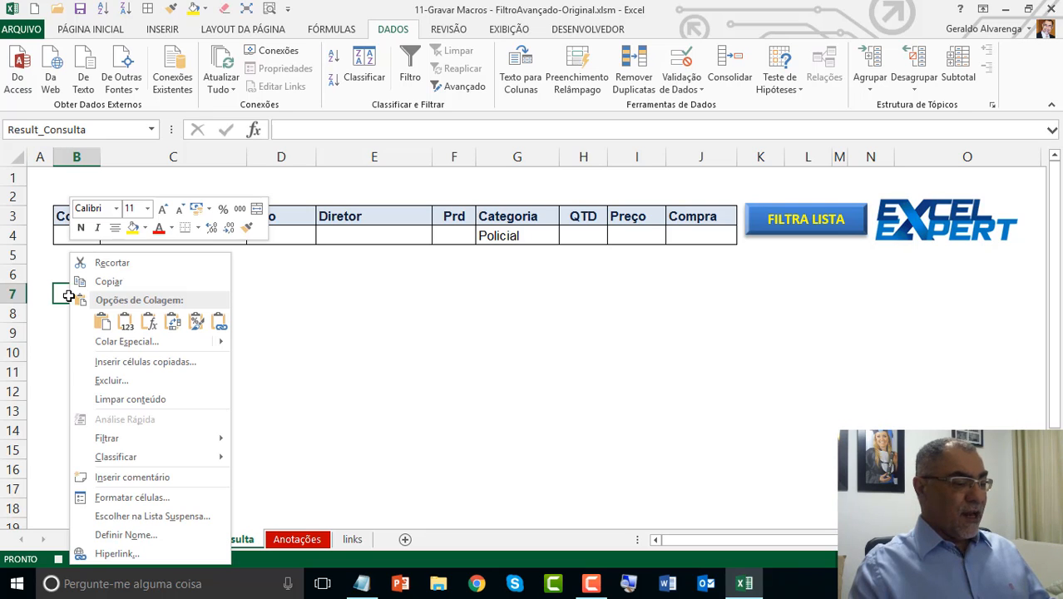
left_click(121, 349)
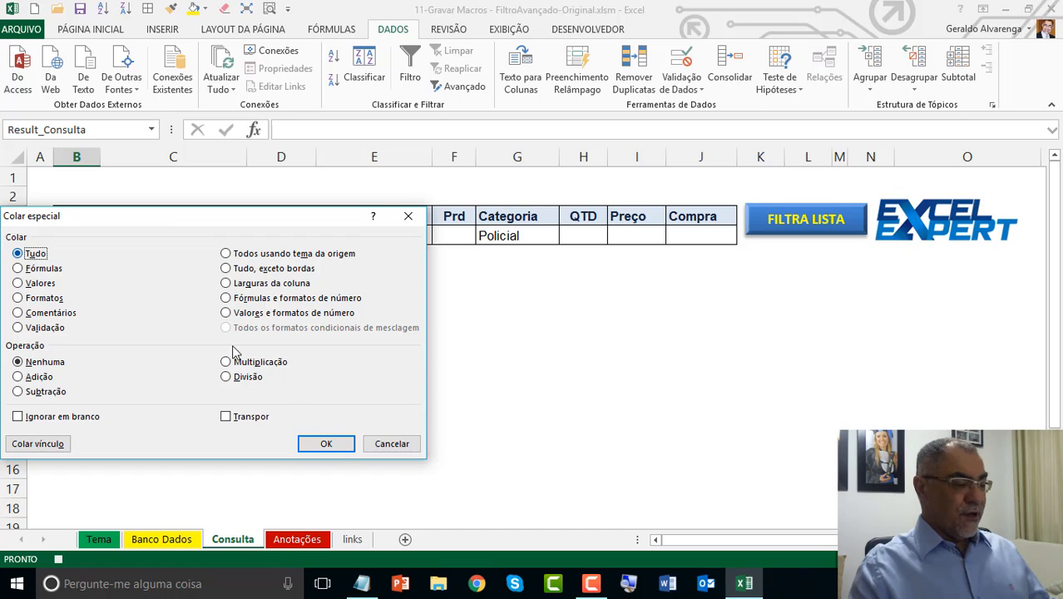
left_click(339, 450)
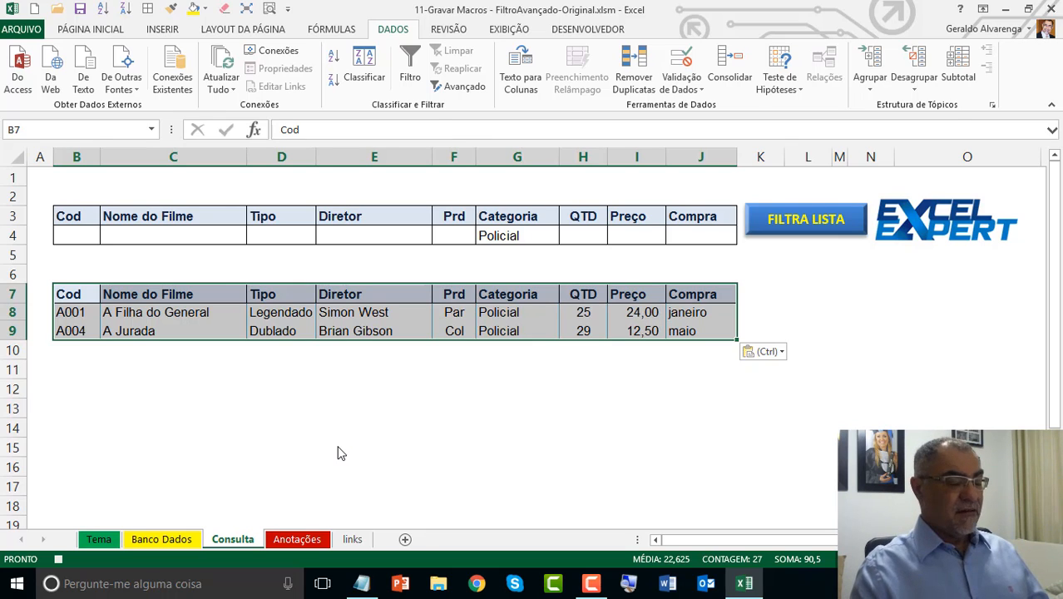
left_click(88, 293)
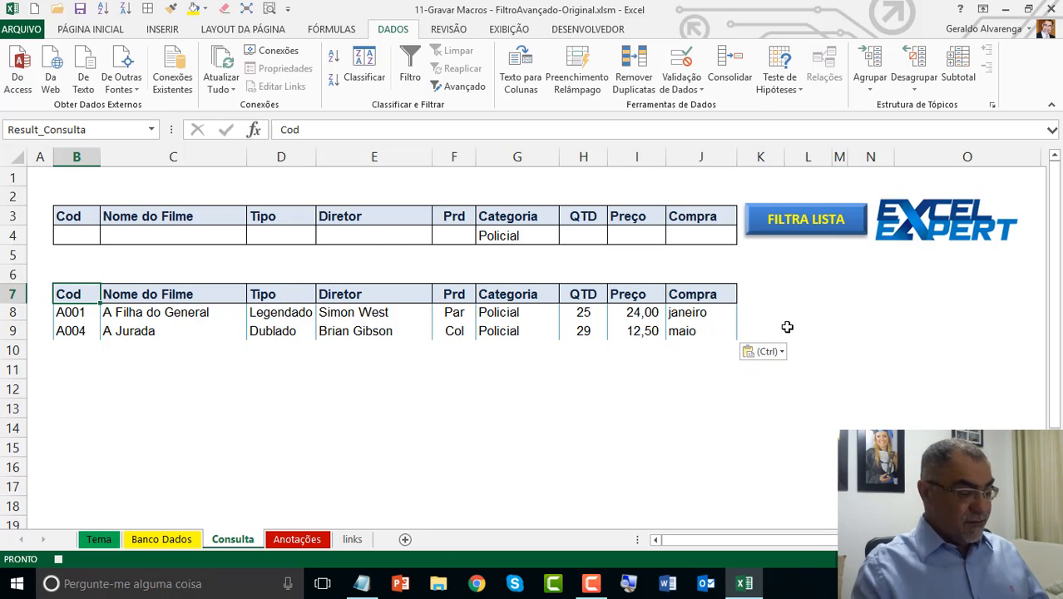
Step: Switch to the Notepad script and check the step following the special paste into the Consulta results area
left_click(366, 586)
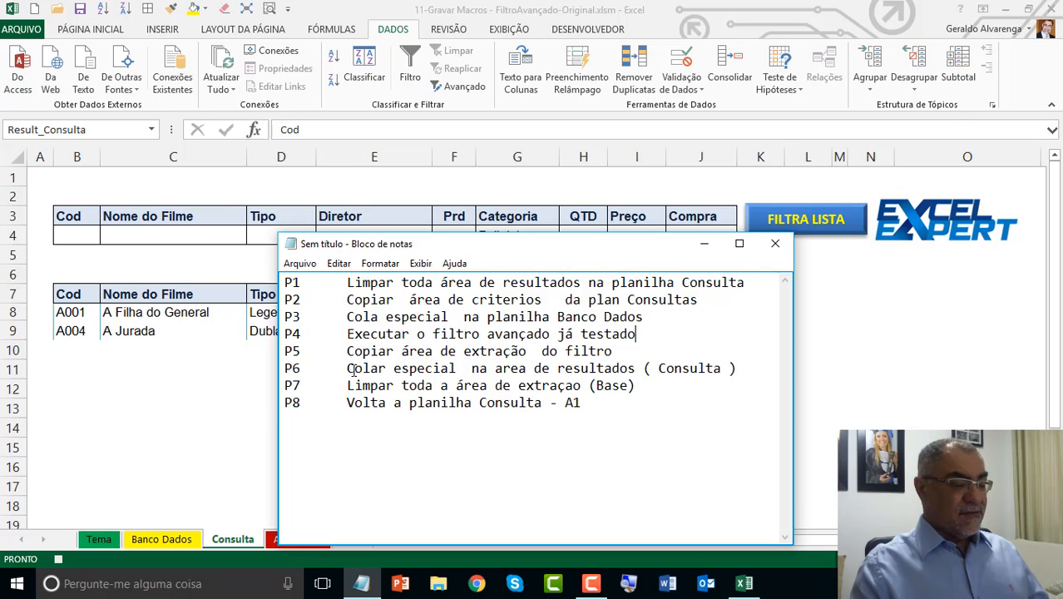
left_click_drag(347, 368, 746, 362)
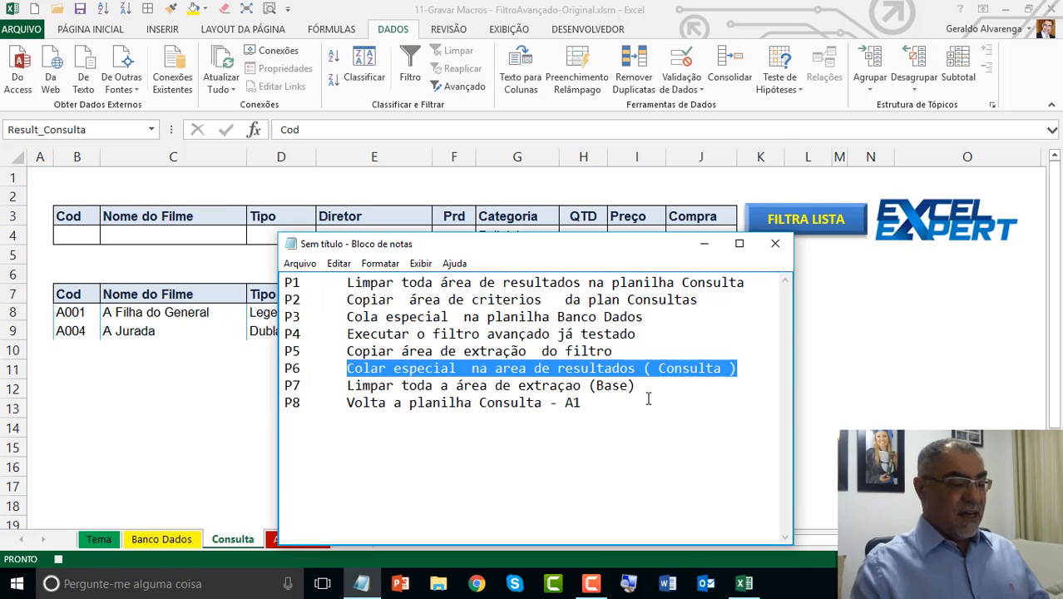
left_click_drag(348, 388, 642, 391)
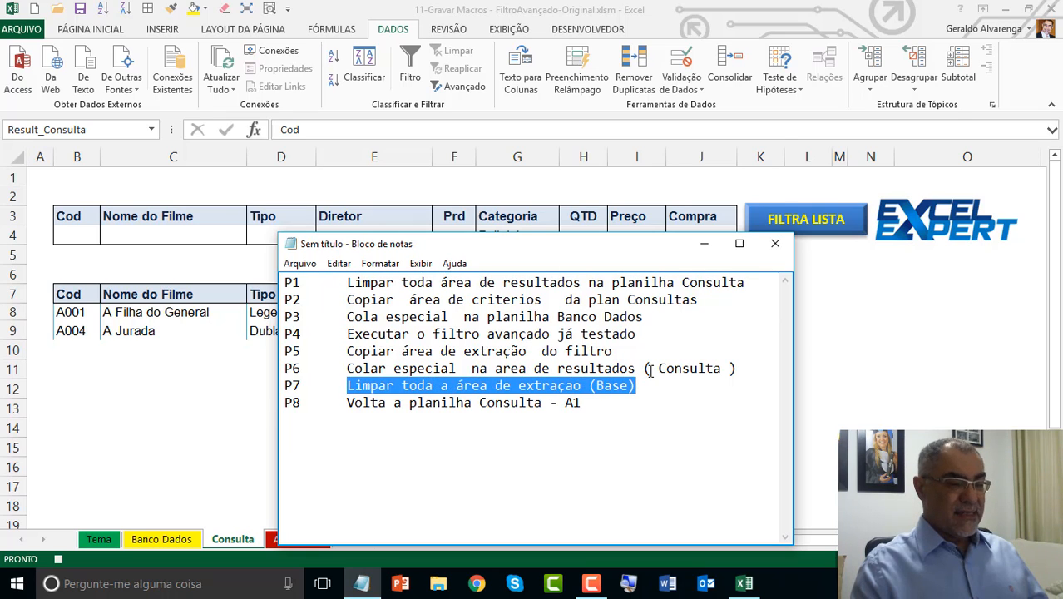
left_click_drag(586, 250, 470, 1)
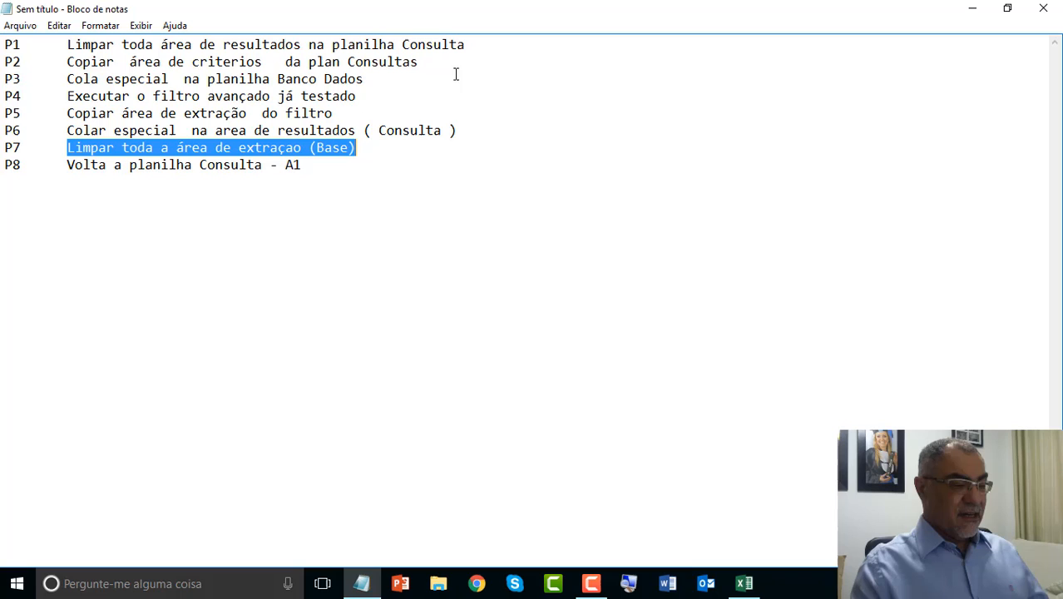
left_click(1015, 8)
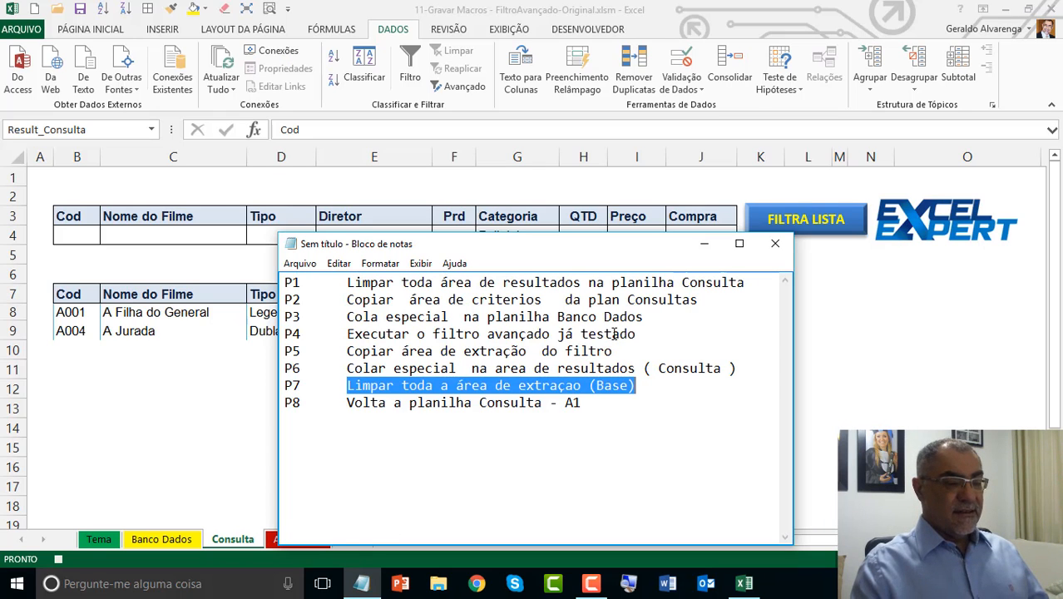
Step: Back in Excel, clear the contents and formatting of the whole extraction region starting at N7 on Banco Dados
left_click(184, 544)
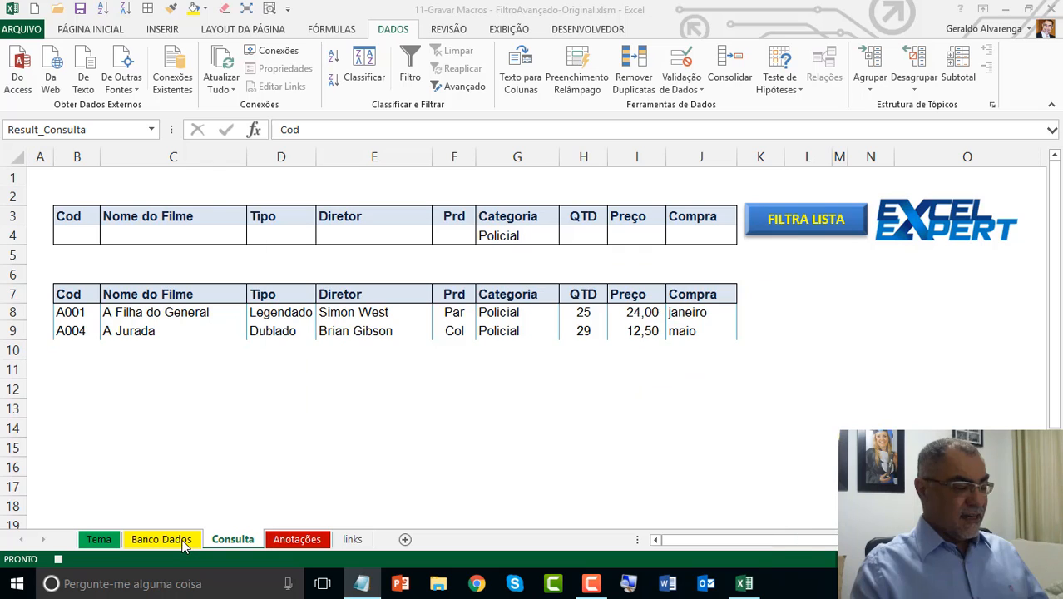
left_click(184, 544)
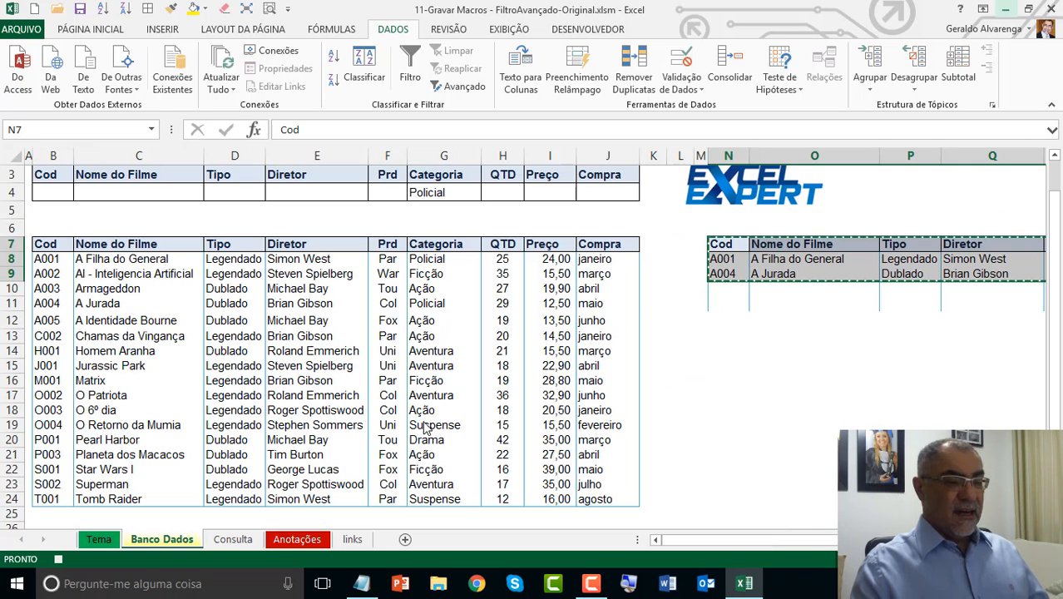
left_click(731, 244)
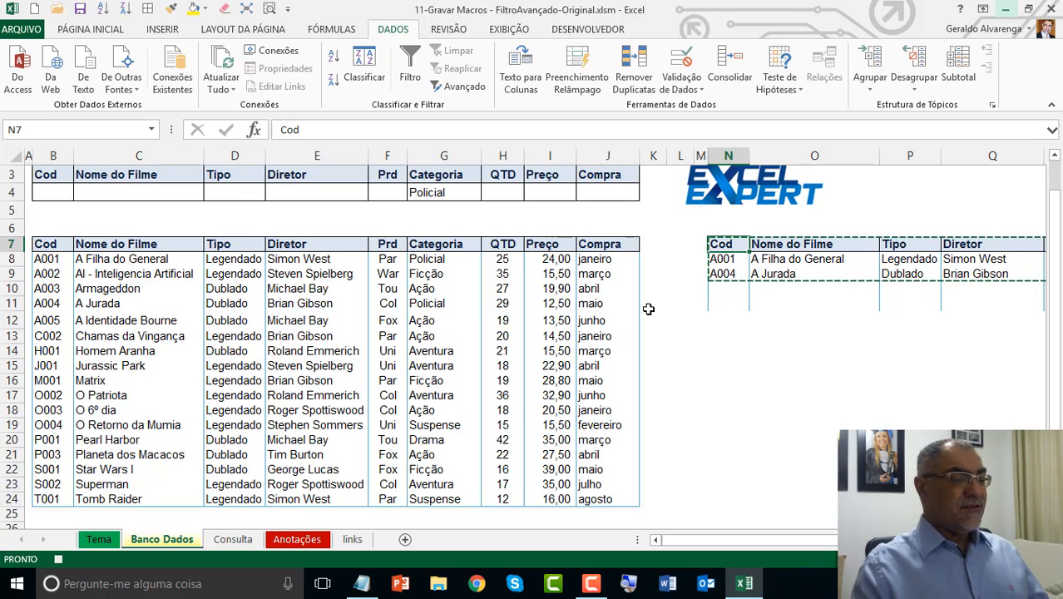
left_click(250, 10)
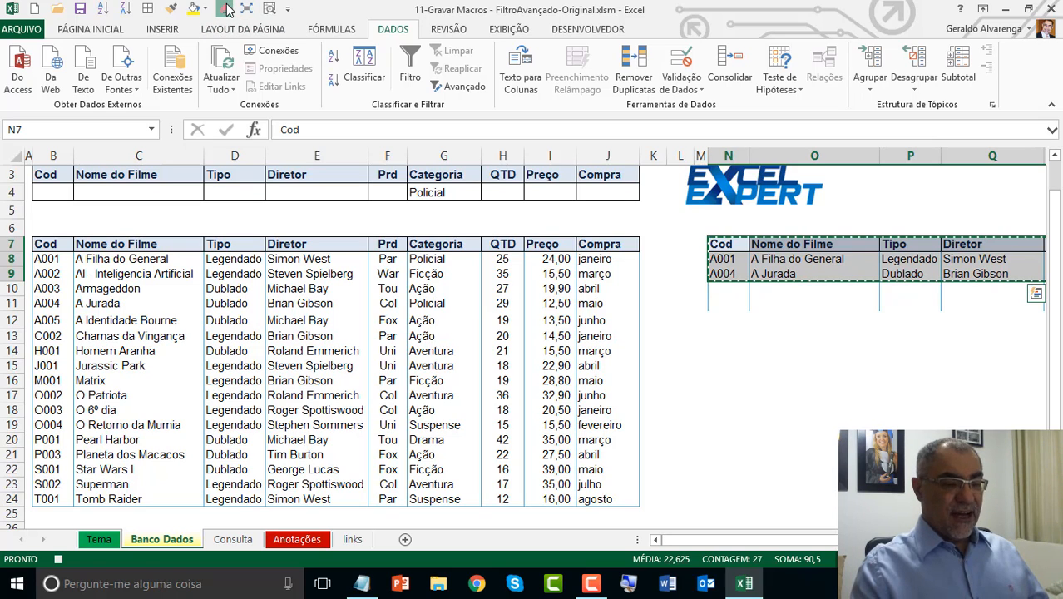
left_click(227, 8)
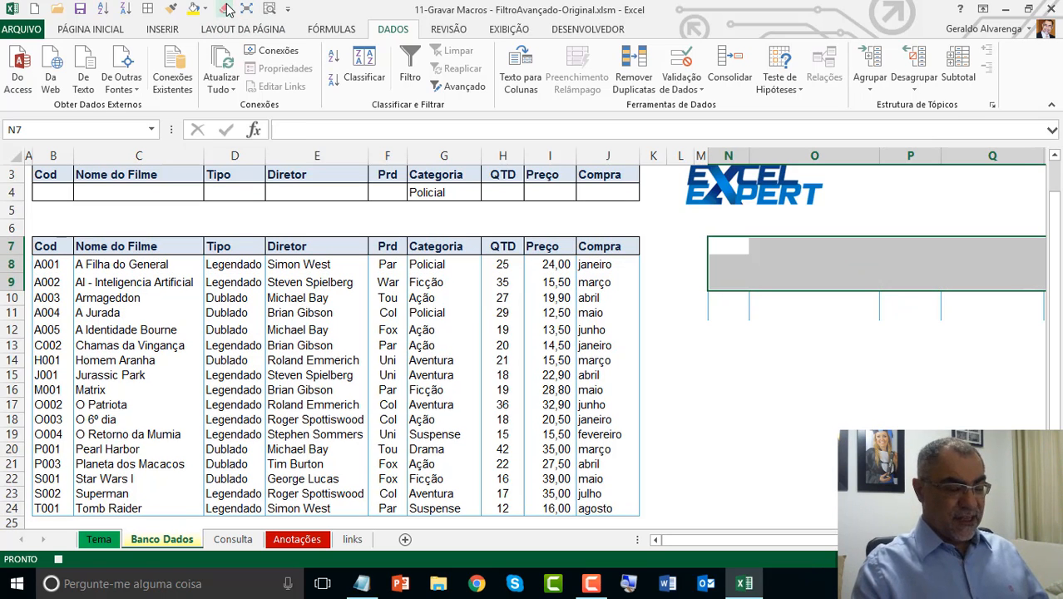
Step: Return to the Consulta sheet and stop the macro recording
left_click(244, 542)
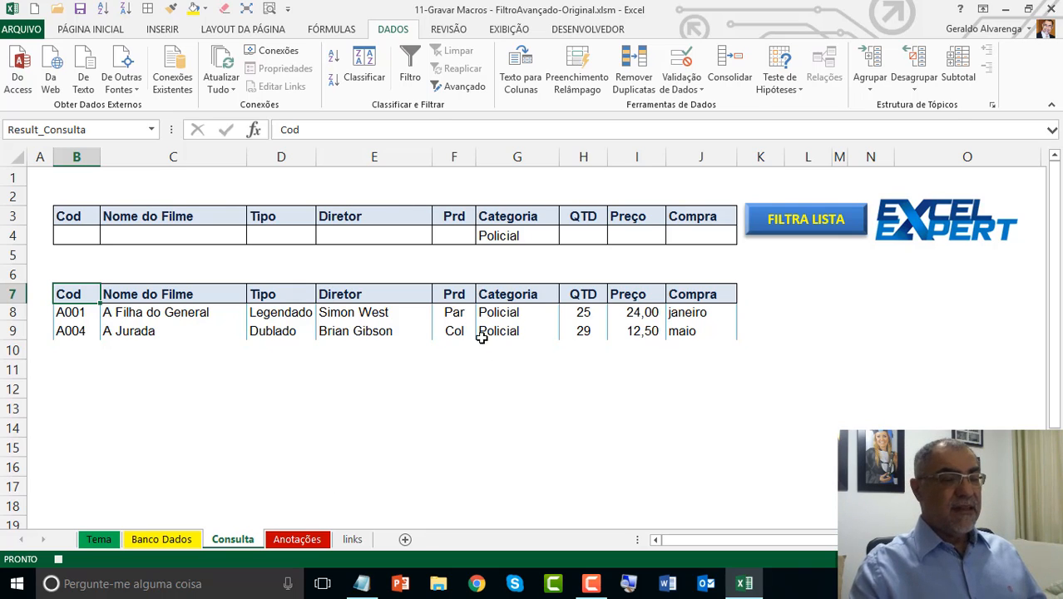
left_click(608, 33)
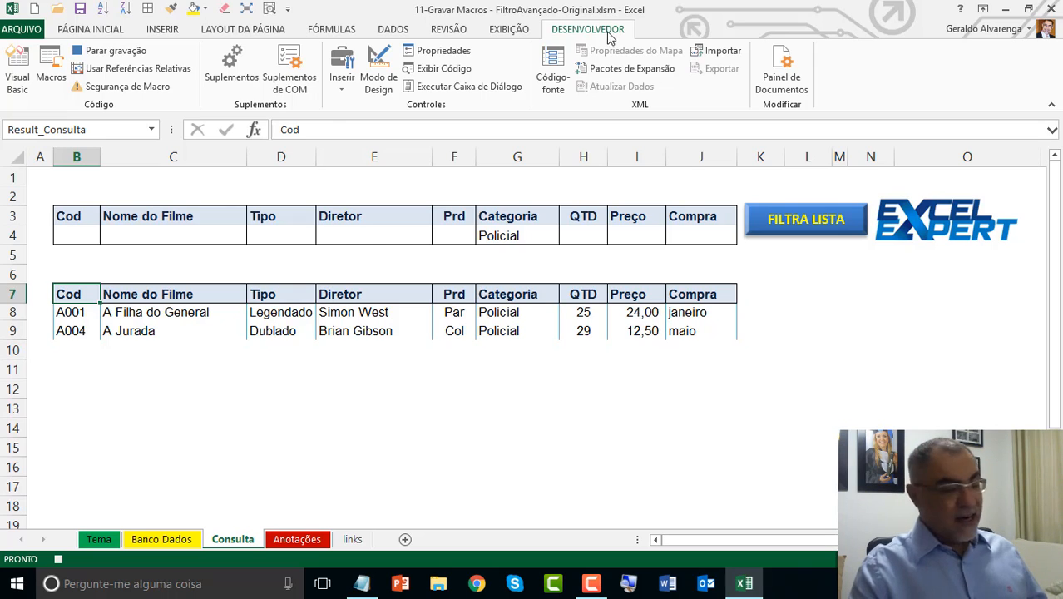
left_click(115, 52)
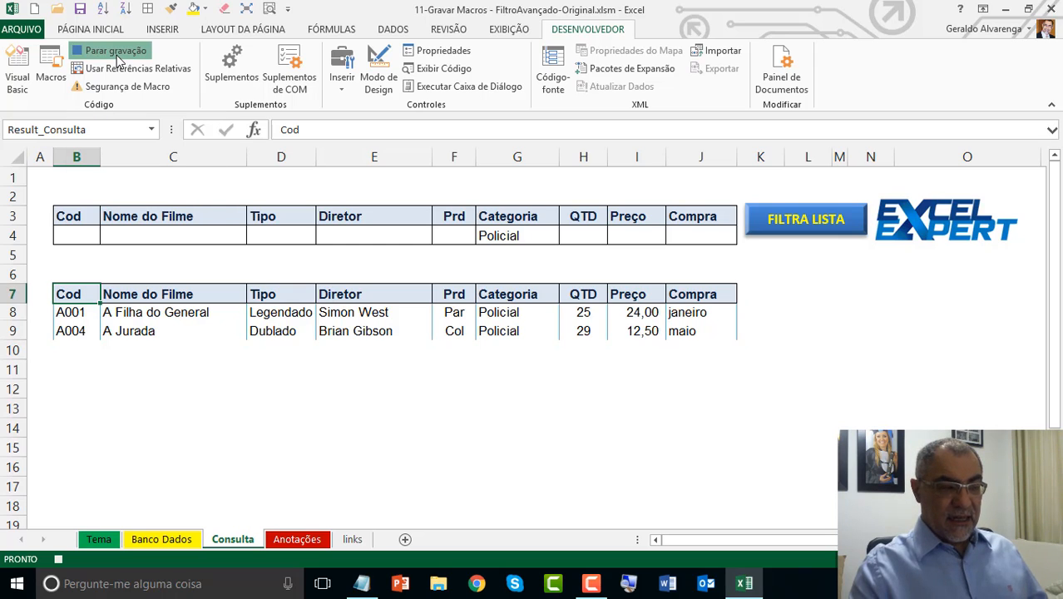
left_click(116, 55)
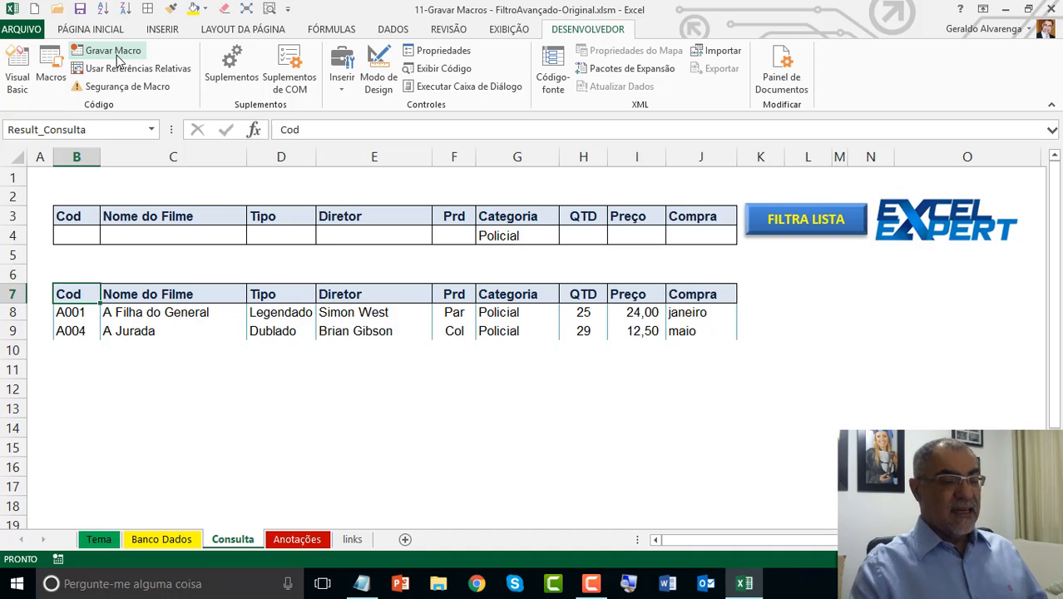
Step: Assign the Consulta macro to the FILTRA LISTA button on the Consulta sheet
right_click(775, 241)
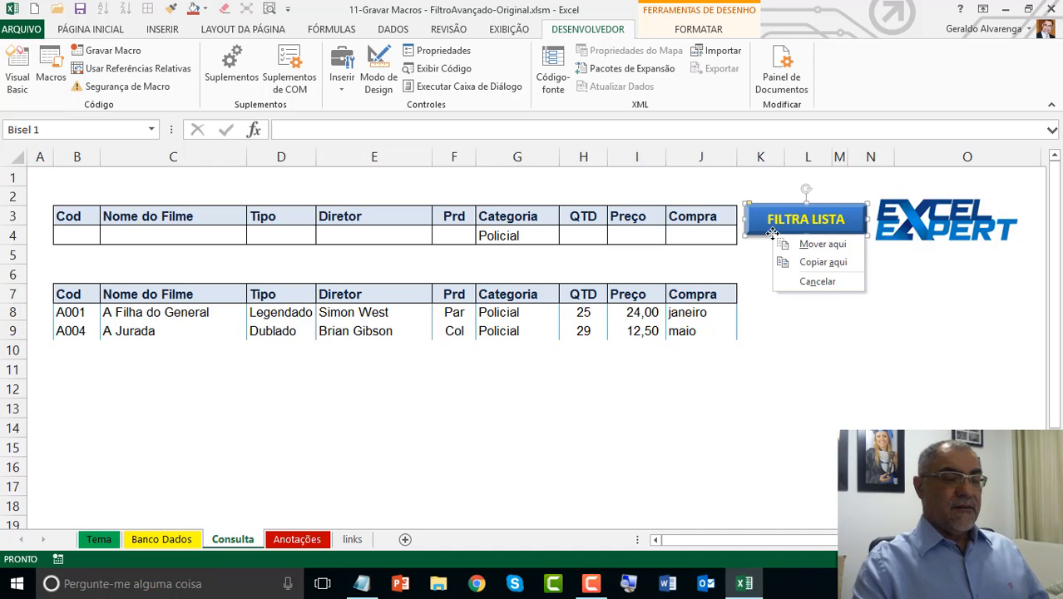
left_click(777, 313)
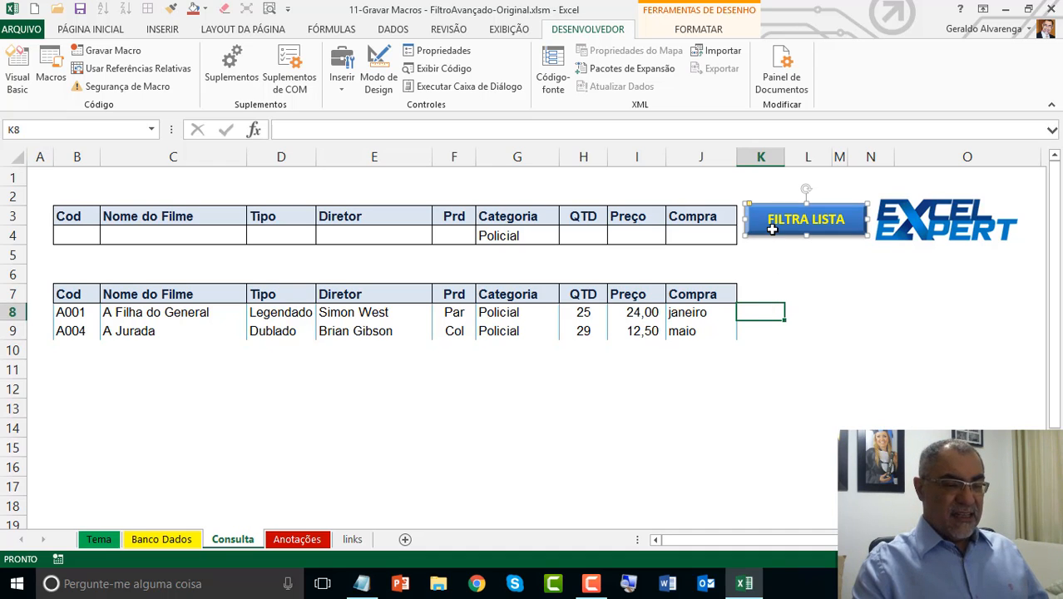
left_click(773, 222)
right_click(774, 220)
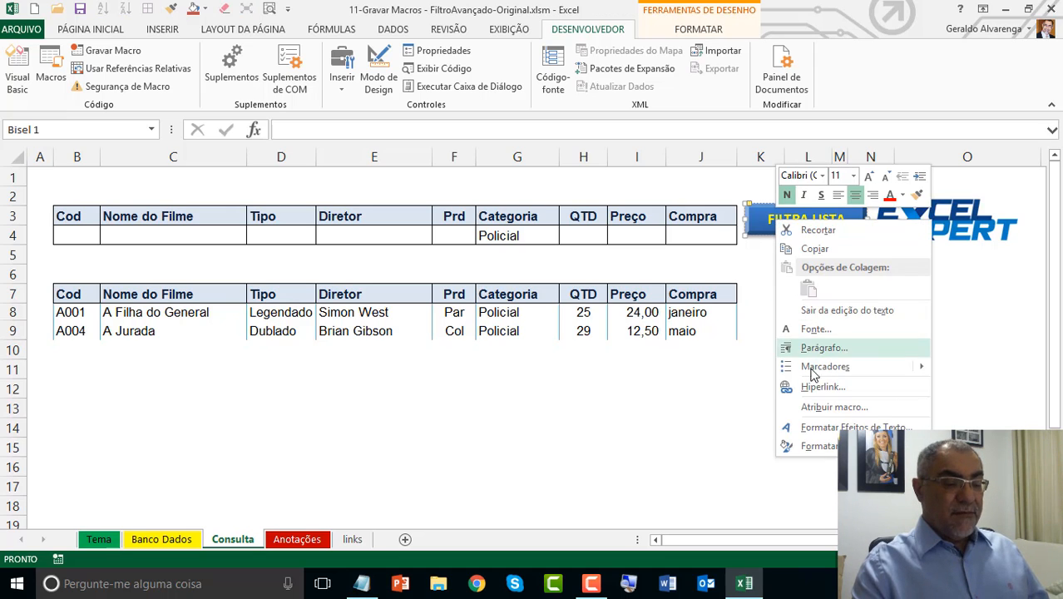
left_click(828, 407)
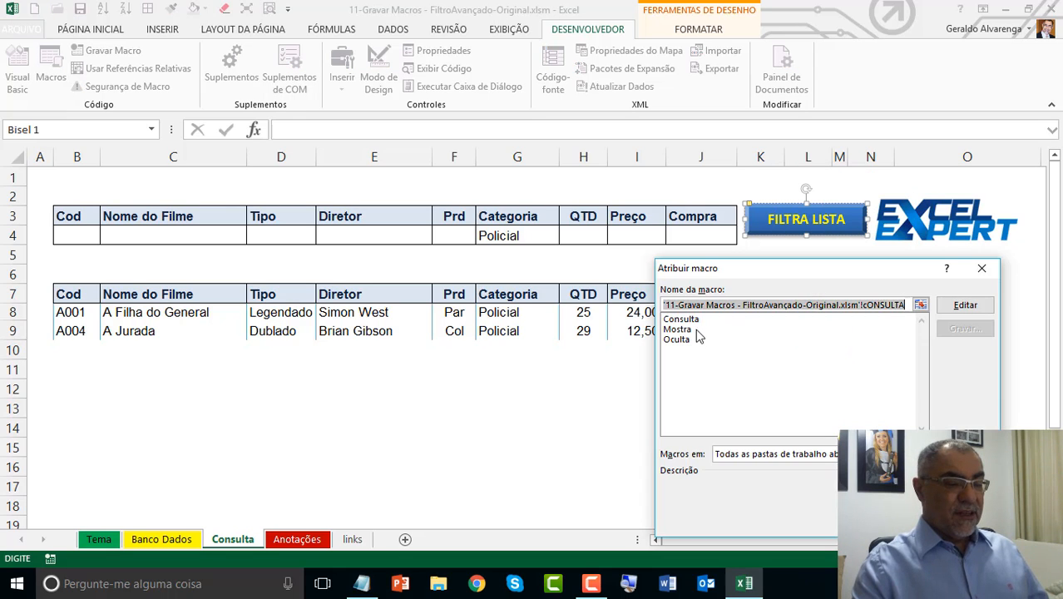
left_click(681, 319)
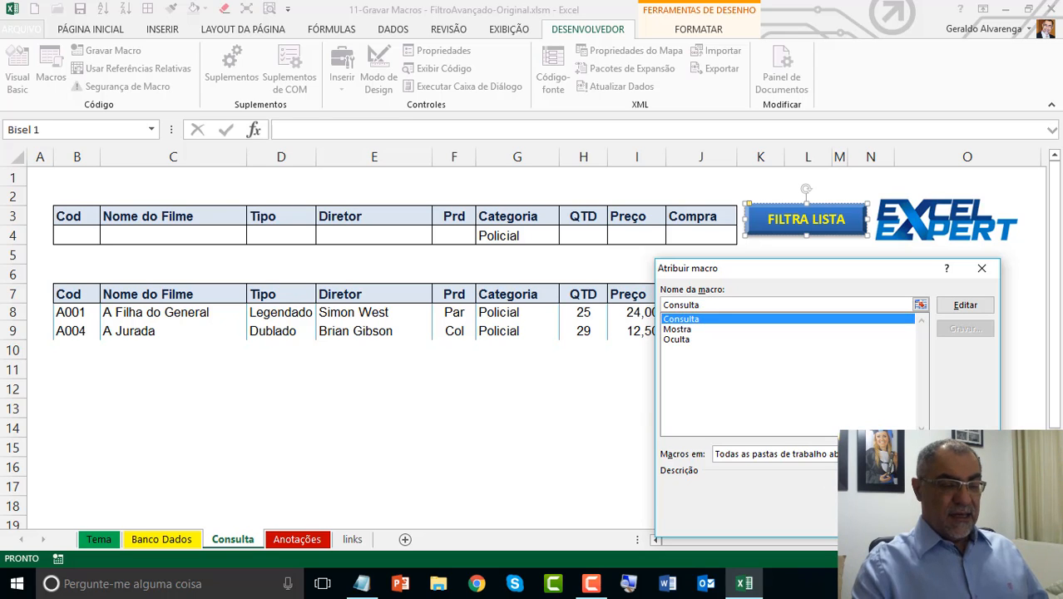
key("Return")
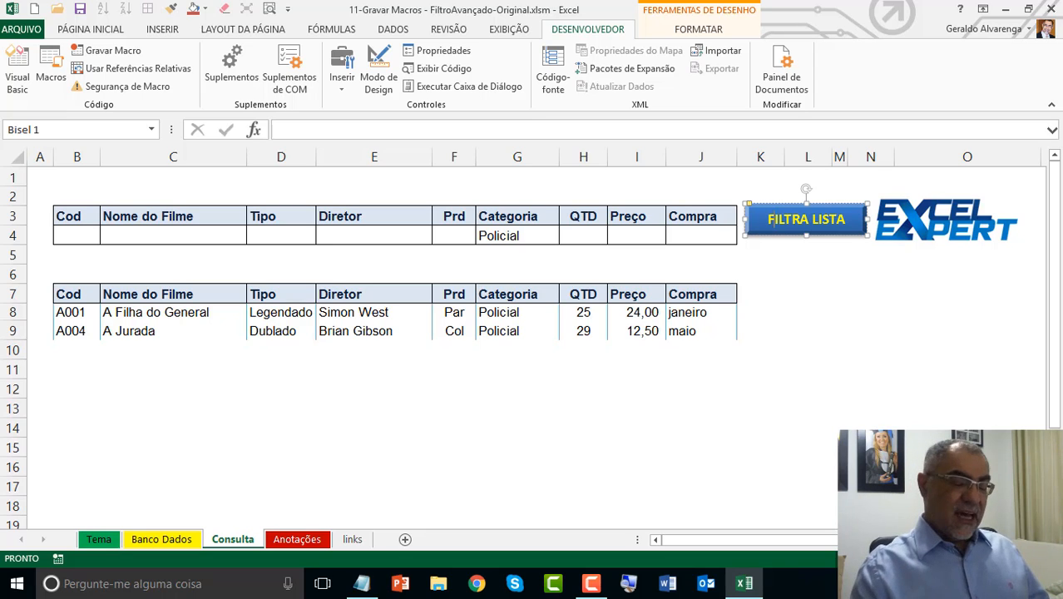
Step: Replace the Categoria criterion in cell G4 of the Consulta sheet with Aventura
left_click(499, 302)
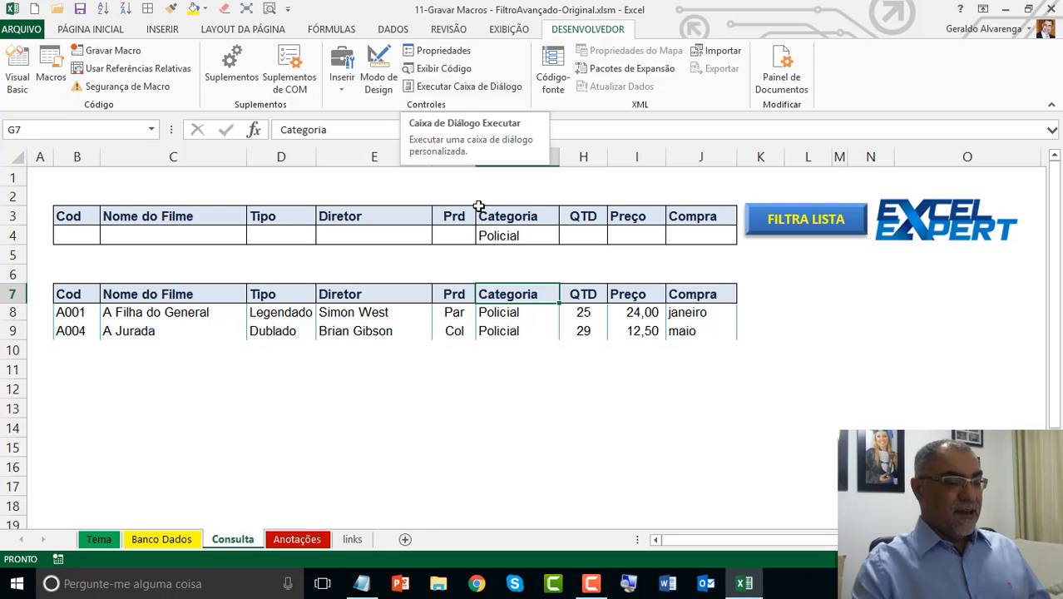
left_click(521, 236)
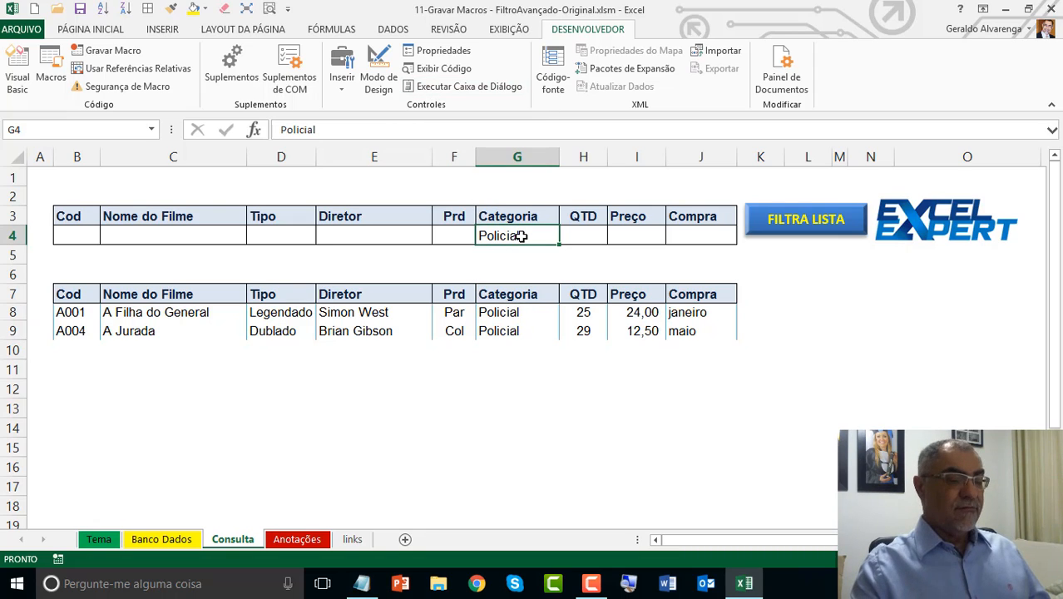
key("Delete")
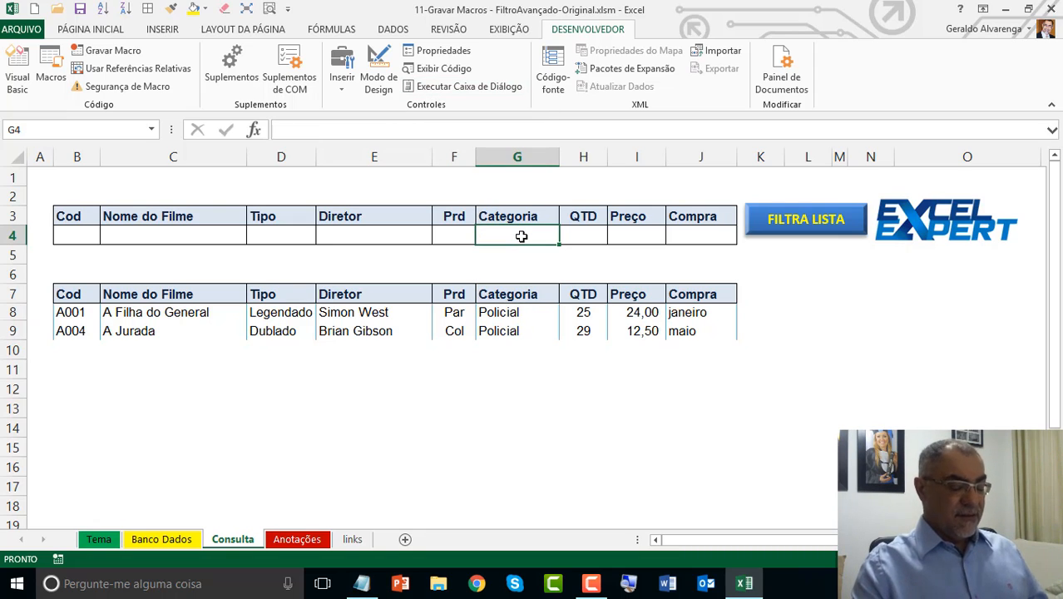
type("Avent")
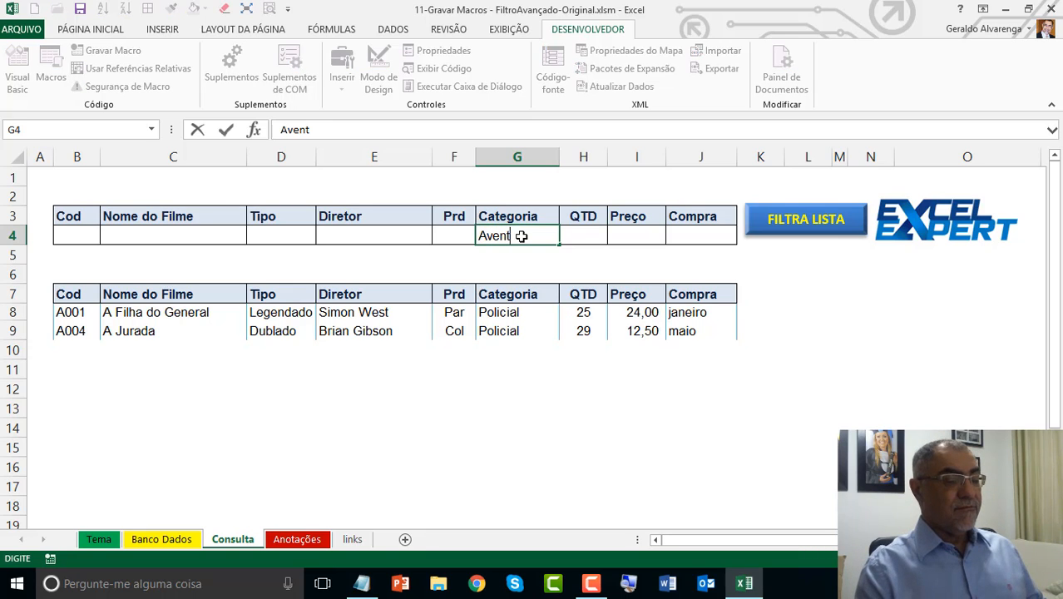
type("ura")
key("Return")
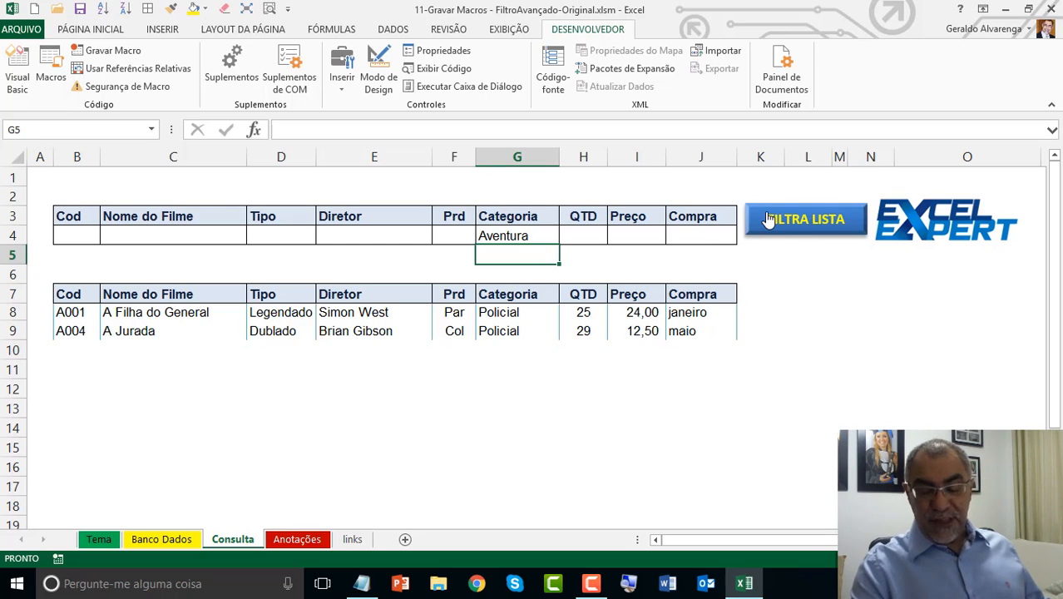
Step: Reassign the Consulta macro to the FILTRA LISTA button and run it with the Aventura criterion
right_click(809, 215)
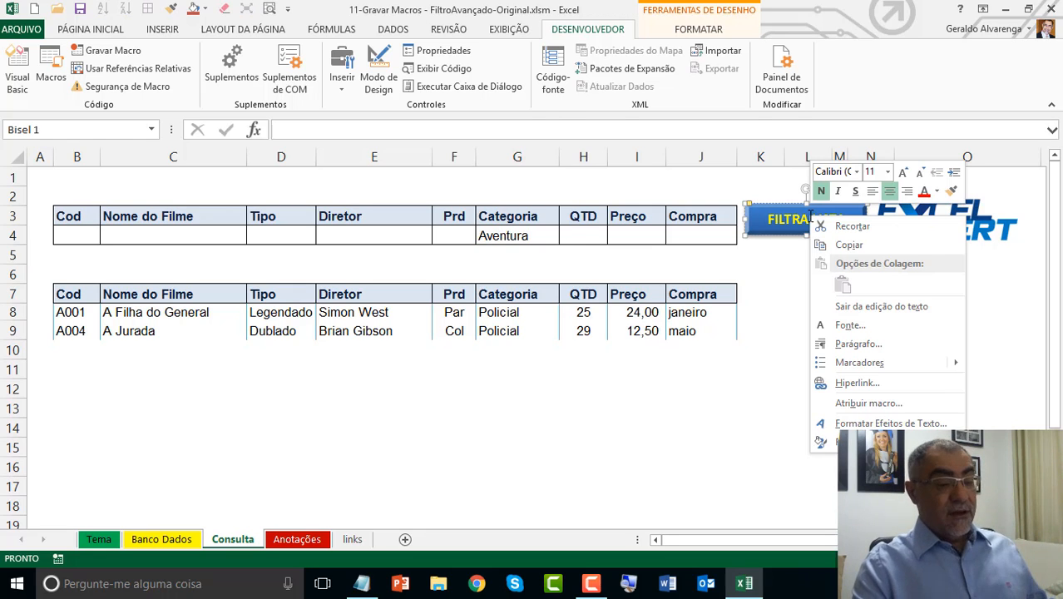
left_click(903, 406)
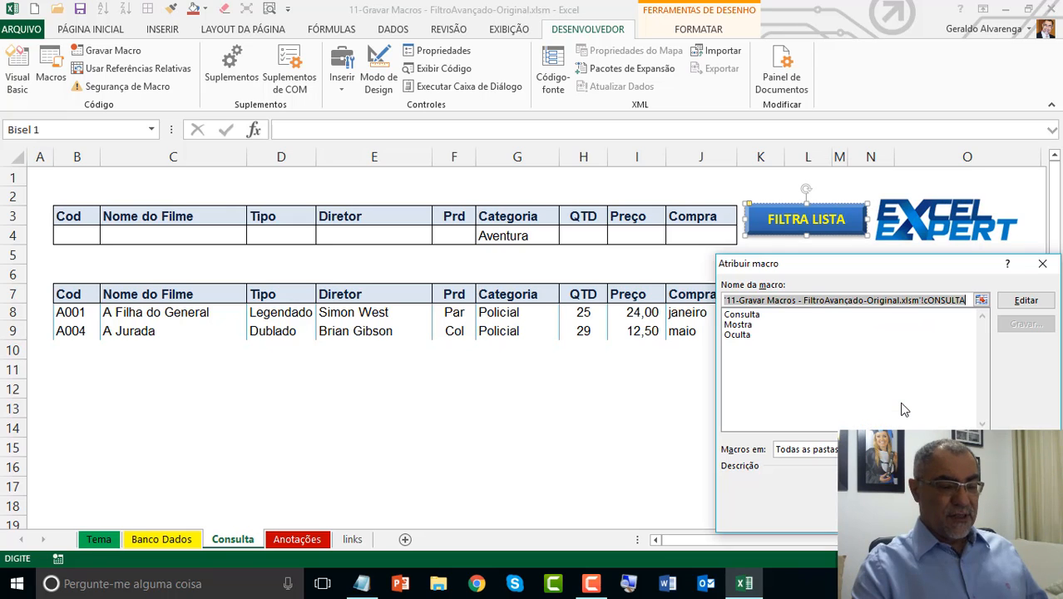
left_click(739, 317)
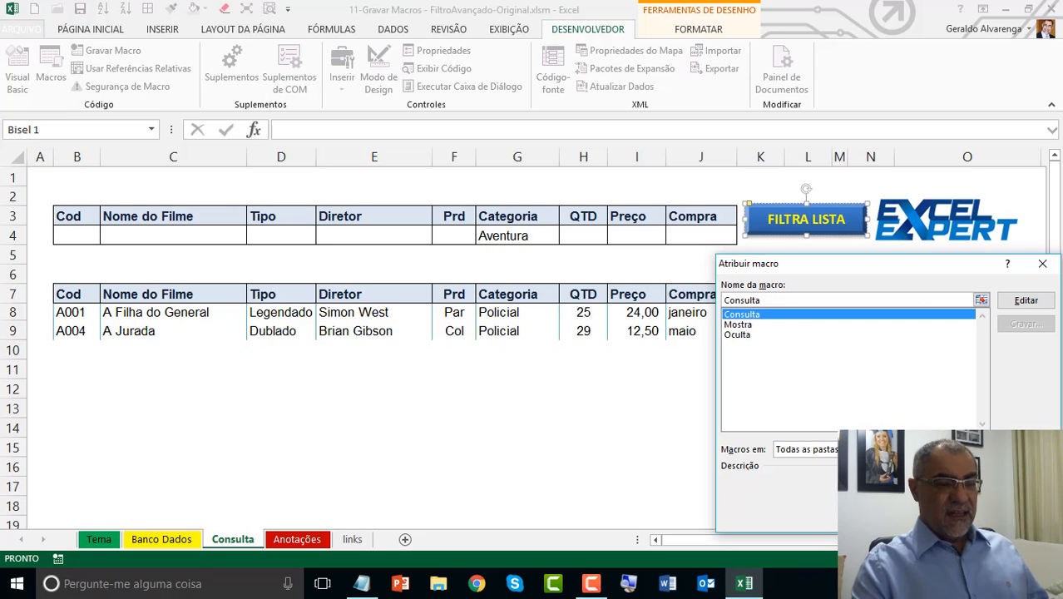
left_click(964, 516)
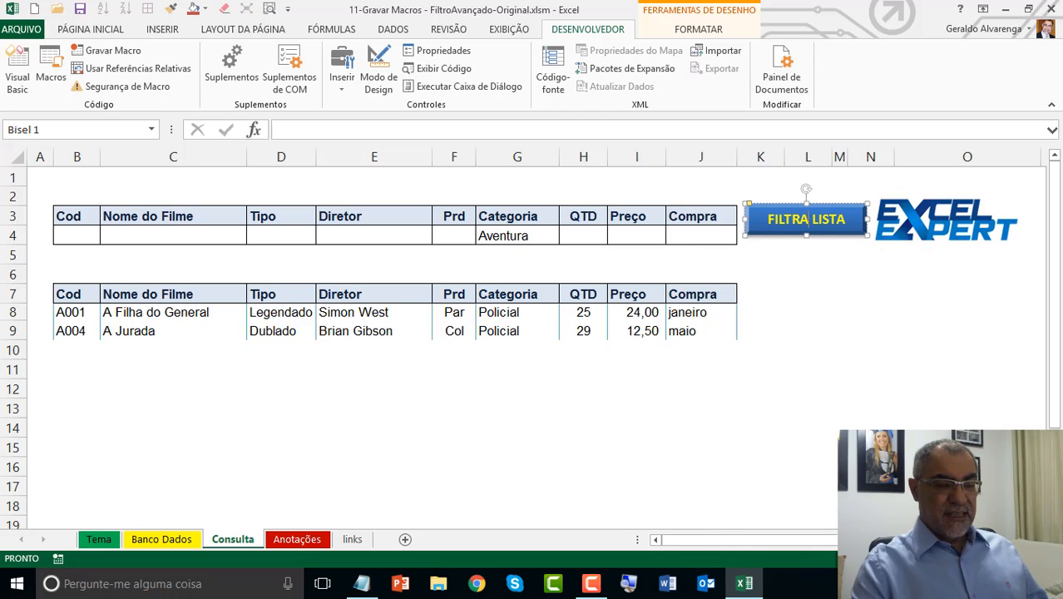
left_click(687, 234)
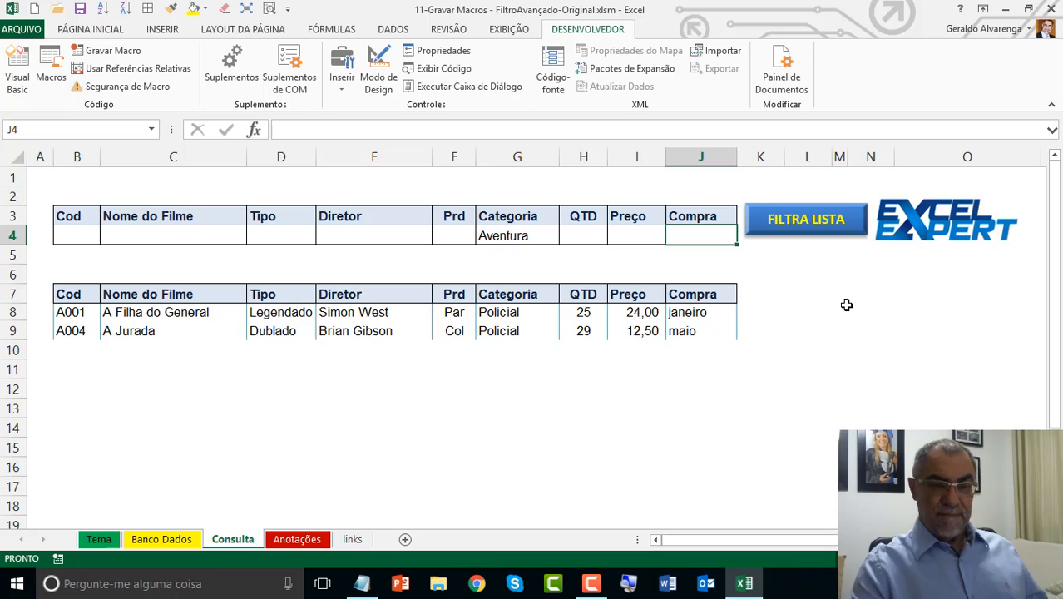
left_click(797, 229)
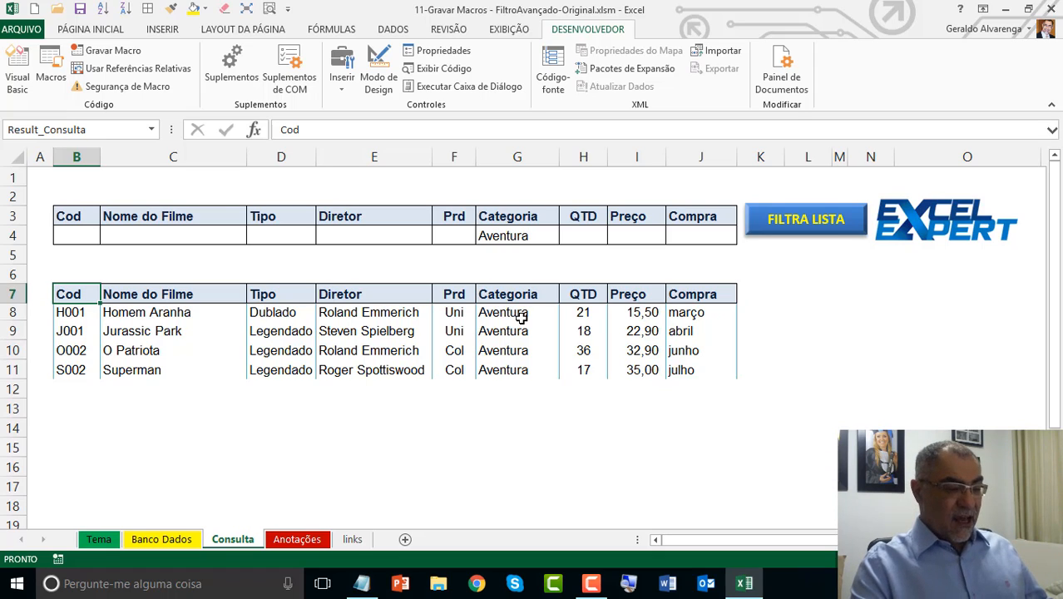
Step: Replace the Categoria criterion with >20 under Preço in cell I4 and run the filter with FILTRA LISTA
left_click(527, 235)
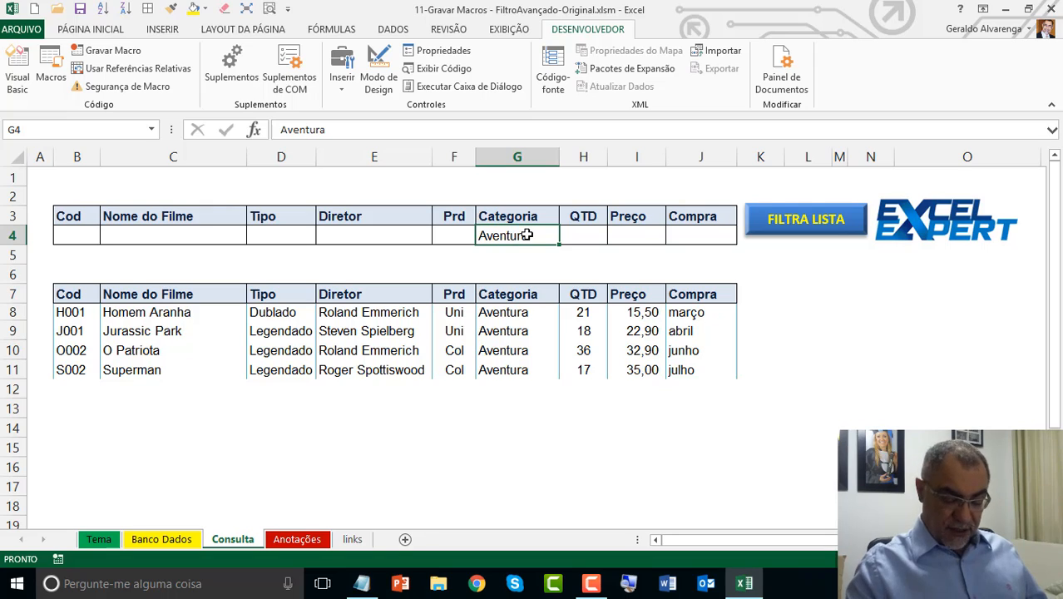
key("Delete")
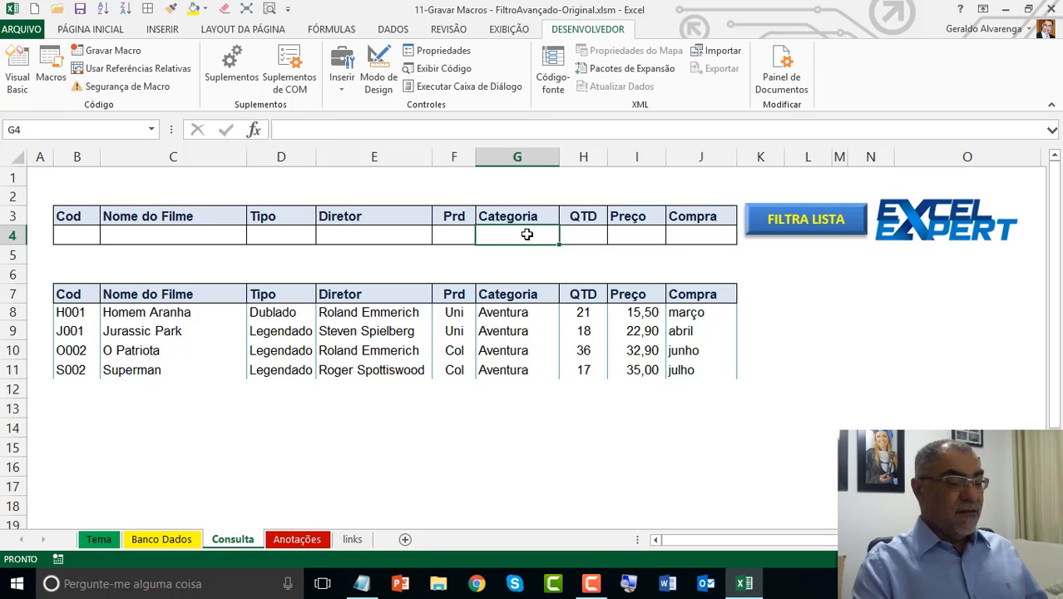
left_click(650, 239)
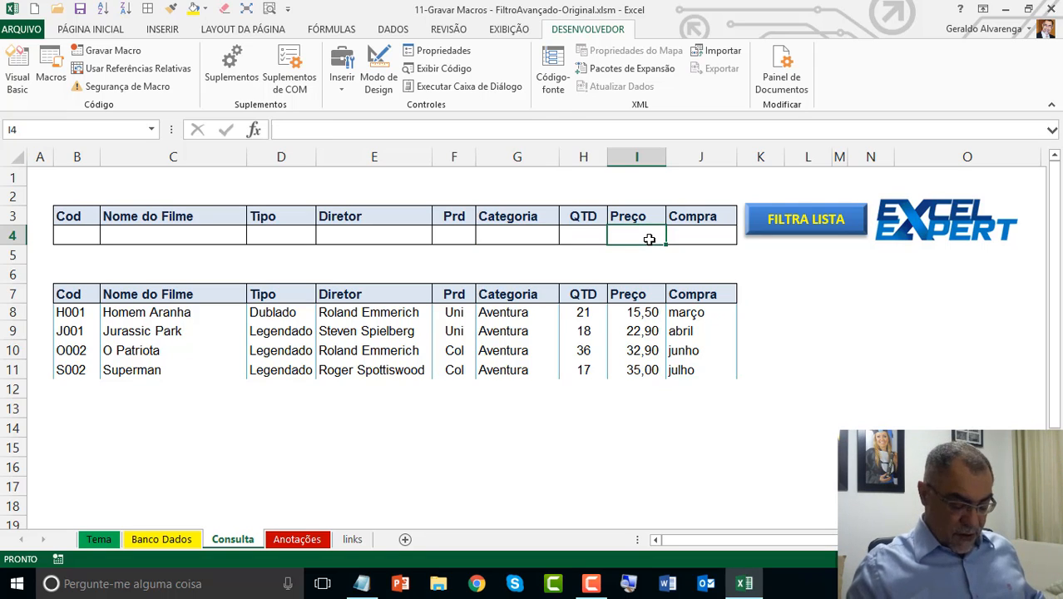
type(">20")
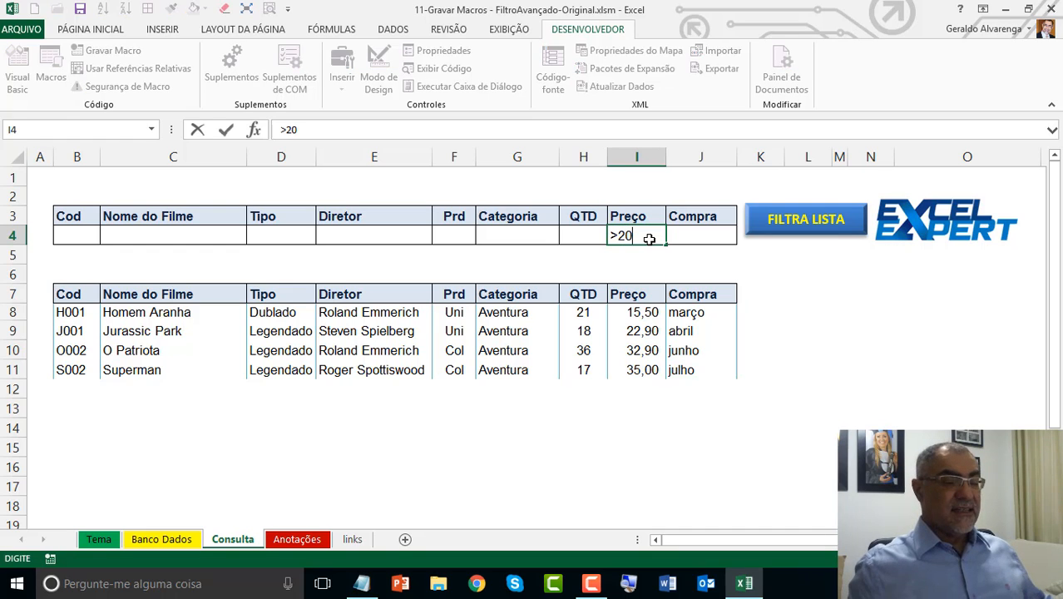
key("Return")
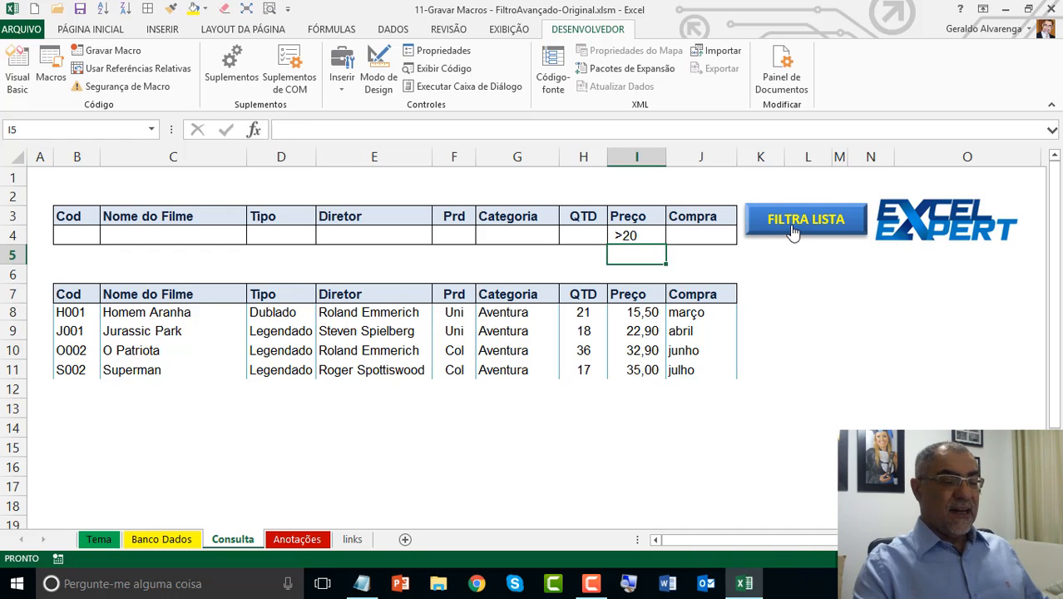
left_click(792, 231)
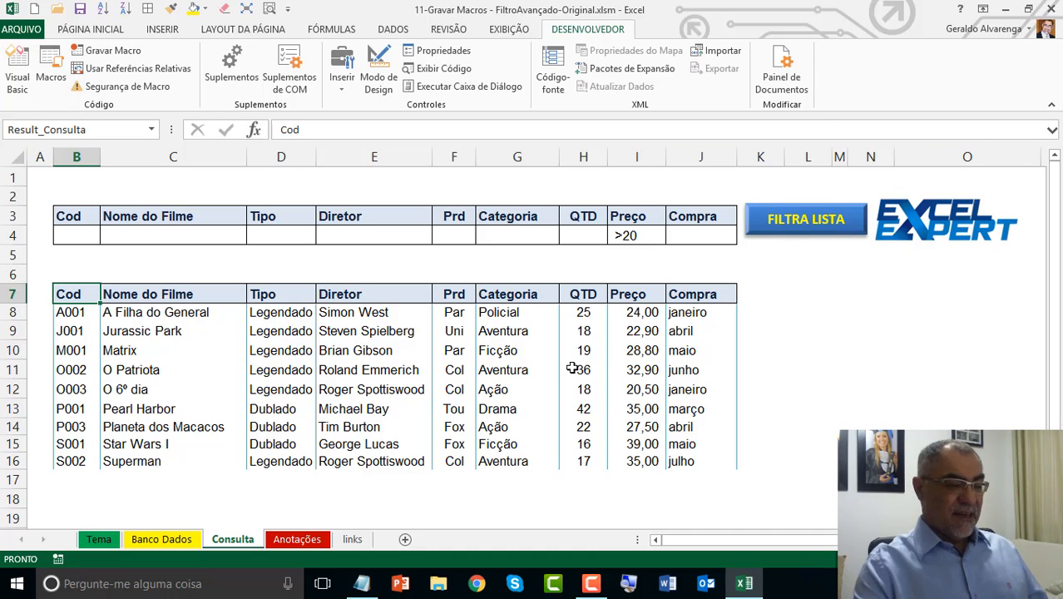
left_click_drag(640, 315, 640, 439)
left_click(398, 344)
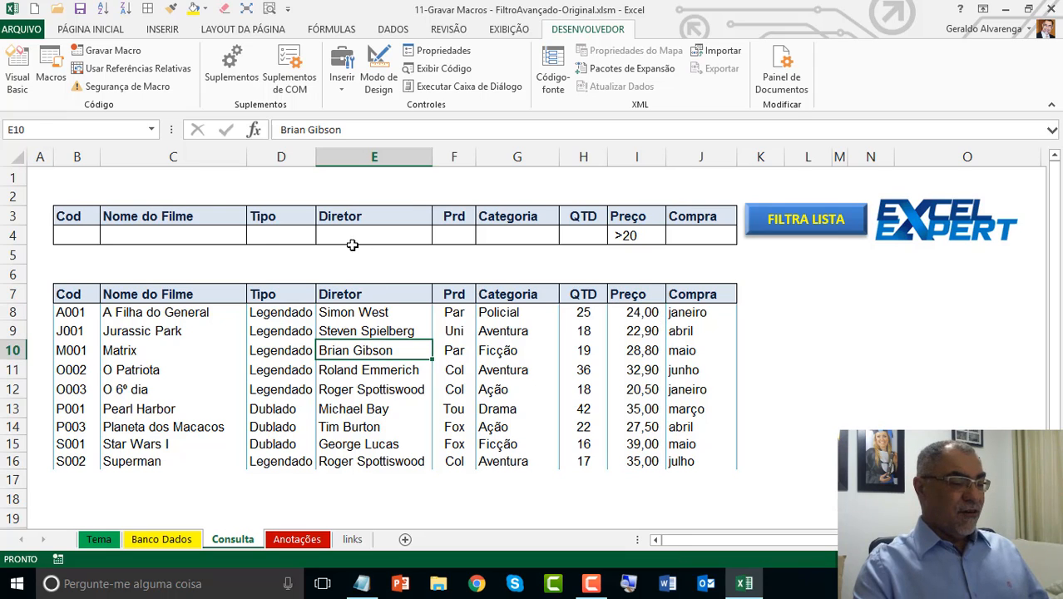
Step: Add the Tipo criterion leg in cell D4 and rerun the filter with FILTRA LISTA
left_click(268, 240)
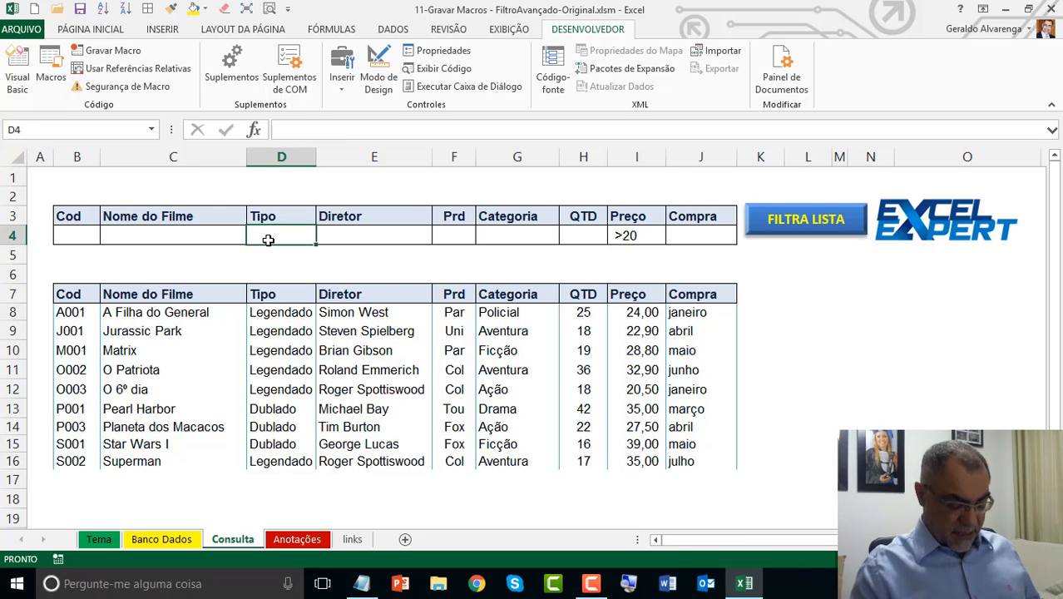
type("leg")
key("Return")
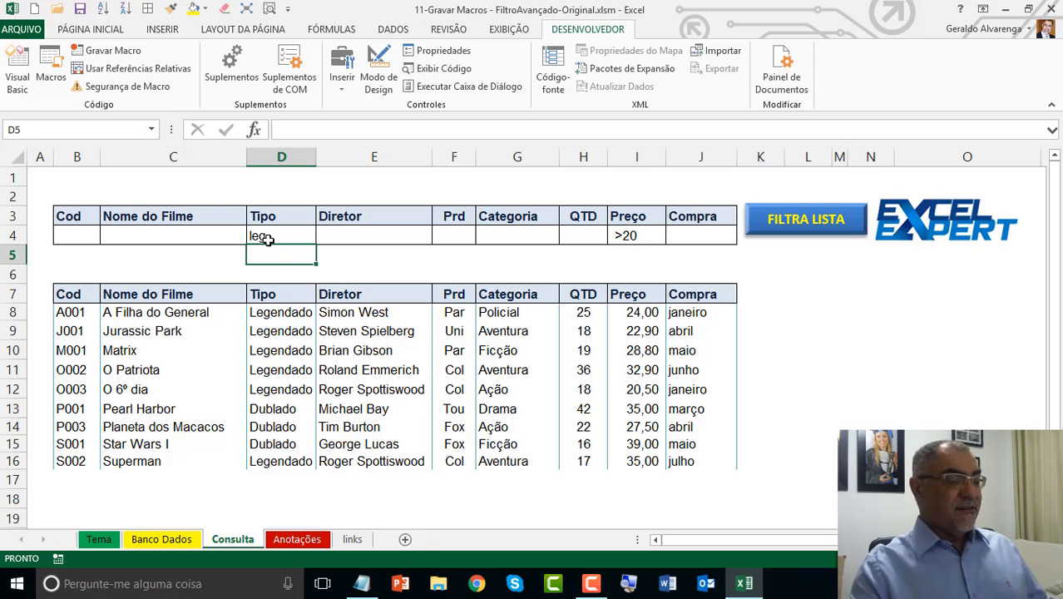
left_click(281, 240)
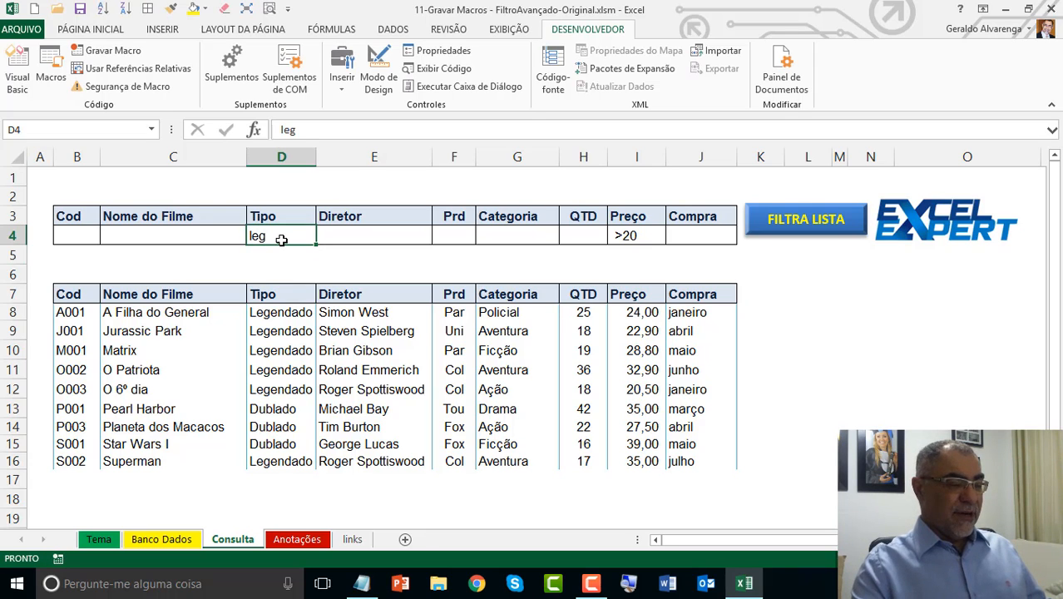
left_click(807, 220)
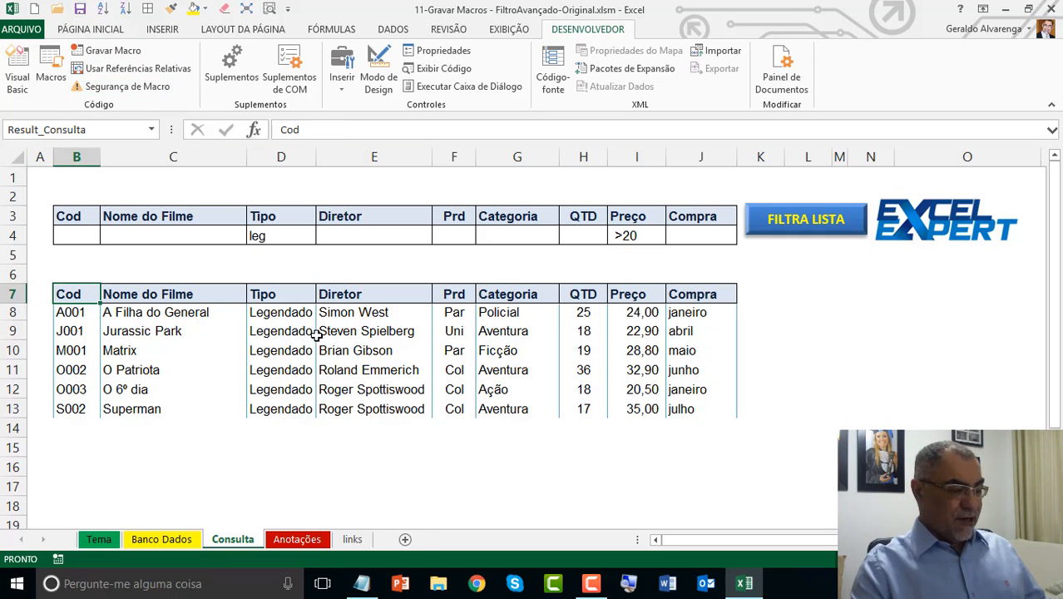
left_click(570, 330)
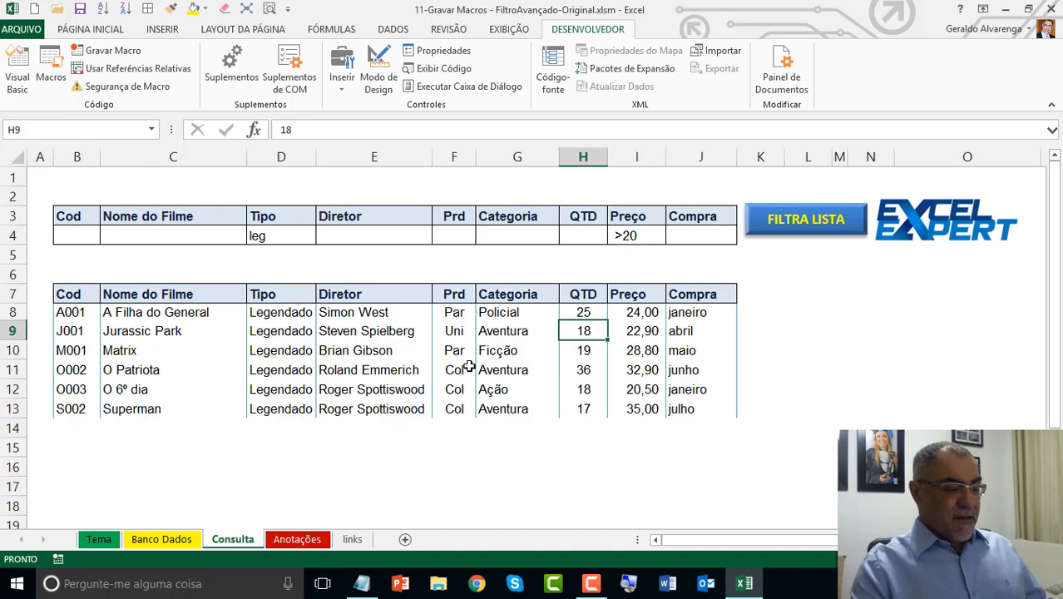
left_click(387, 350)
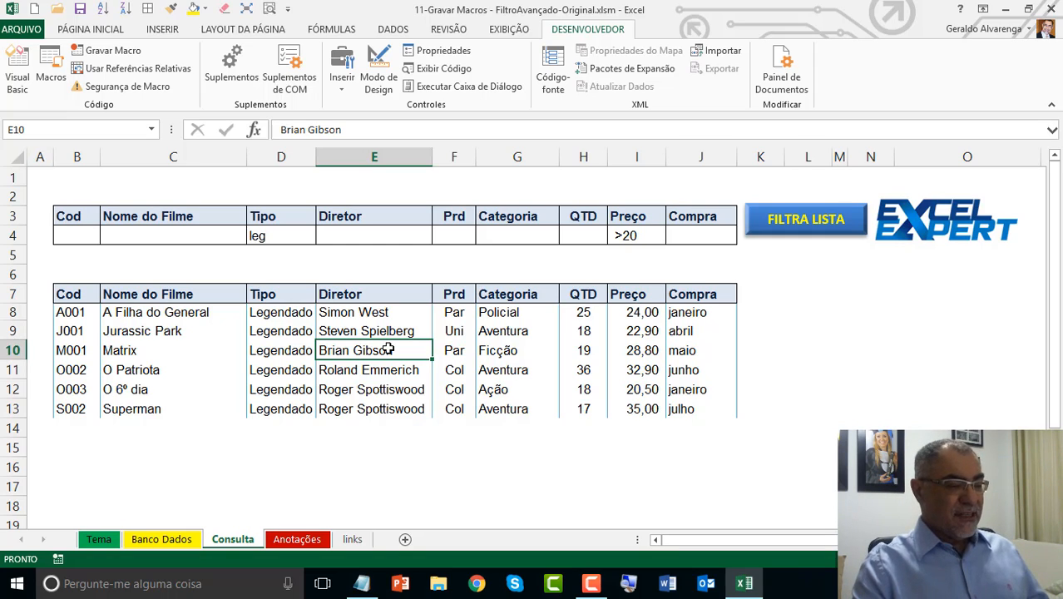
Step: Clear the filter criteria in cells D4 to J4 of the Consulta sheet
left_click(293, 238)
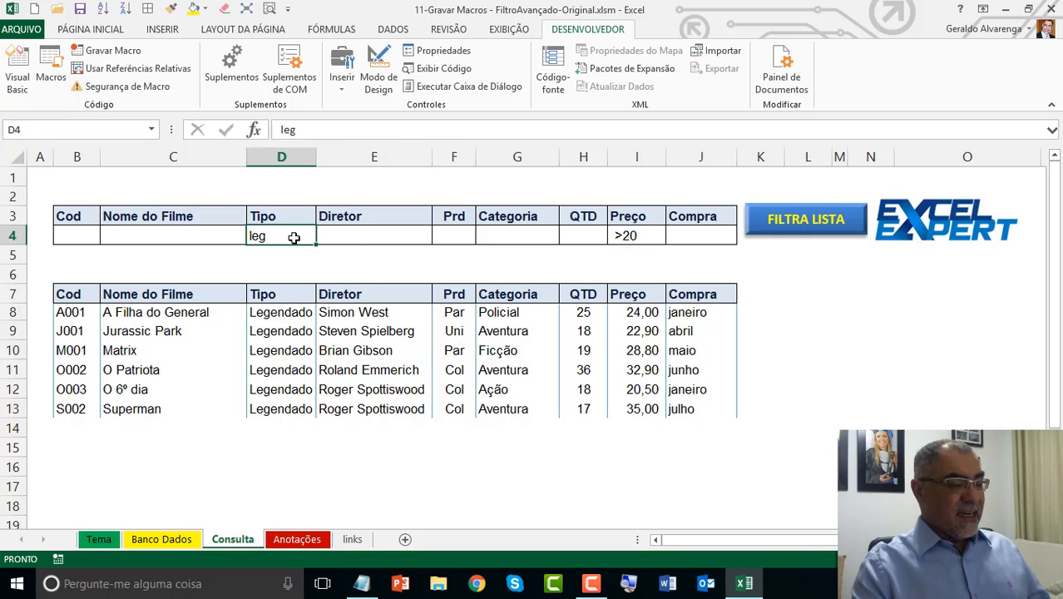
left_click_drag(293, 238, 699, 229)
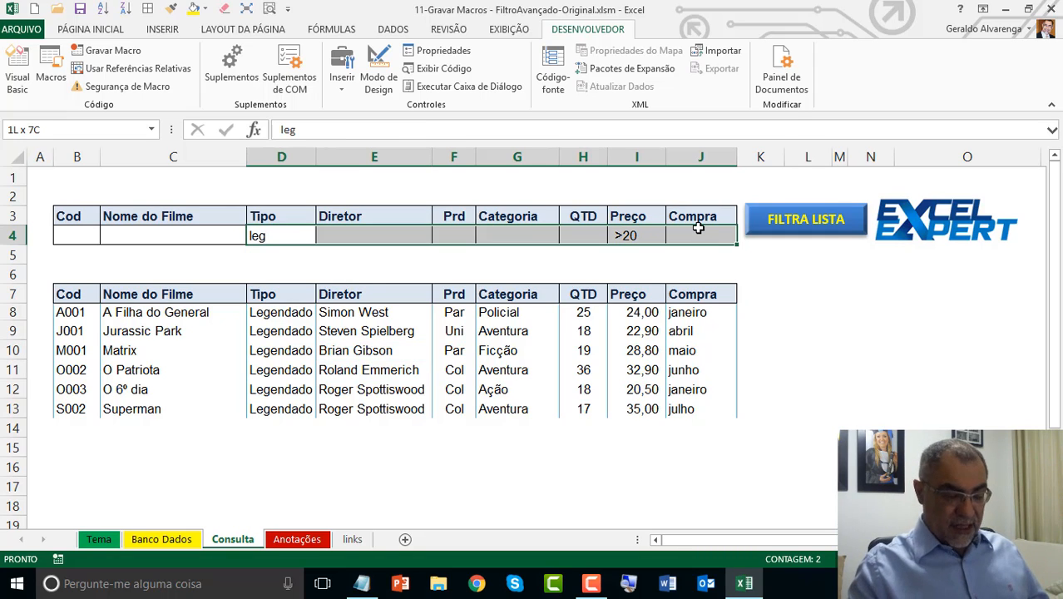
key("Delete")
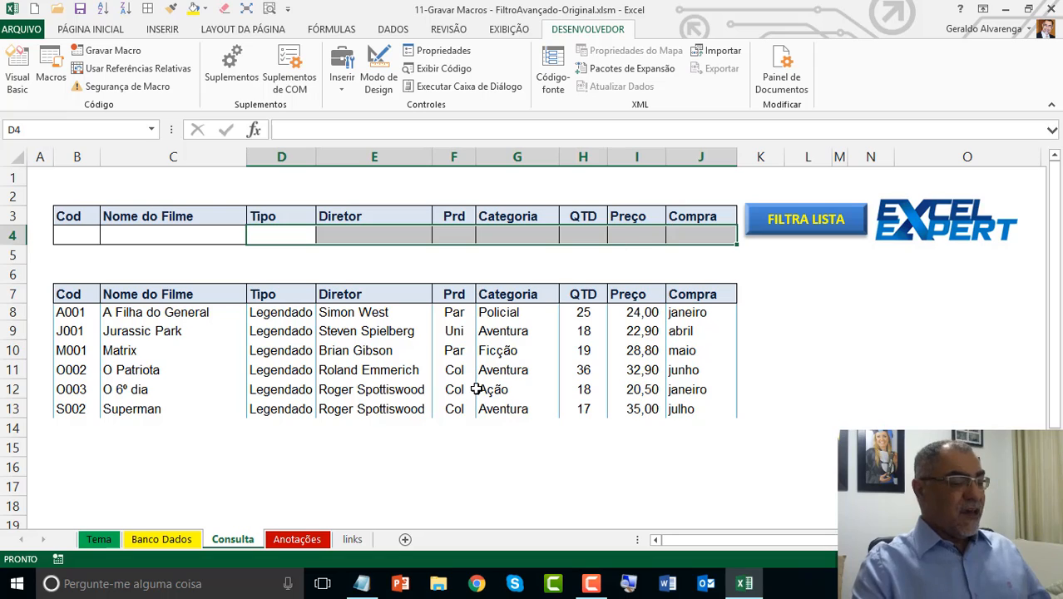
Step: Enter the criteria a under Nome do Filme, l under Tipo and p under Categoria, and run the filter with FILTRA LISTA
left_click(177, 236)
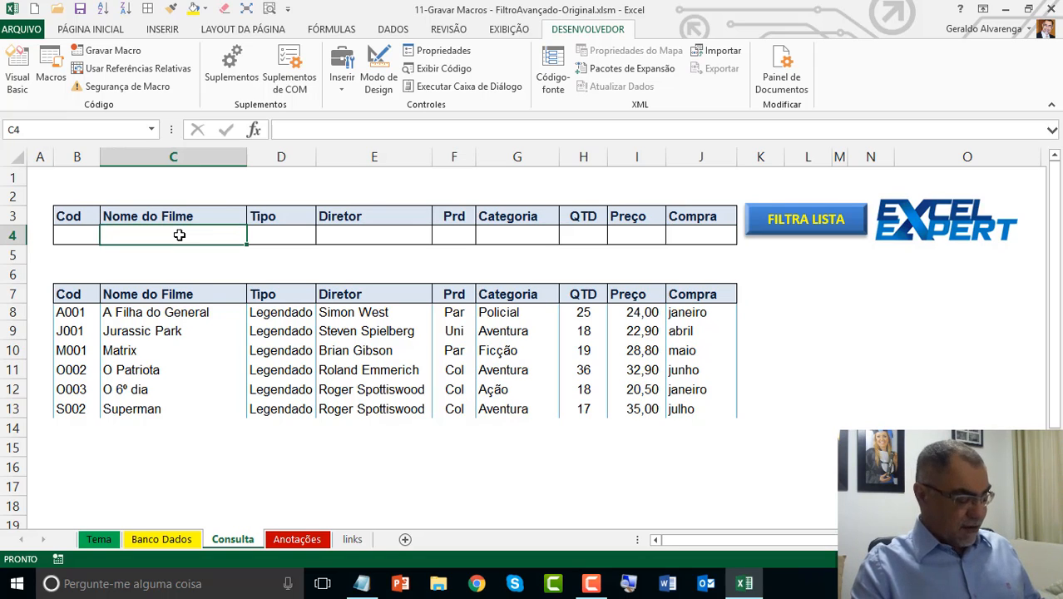
type("a")
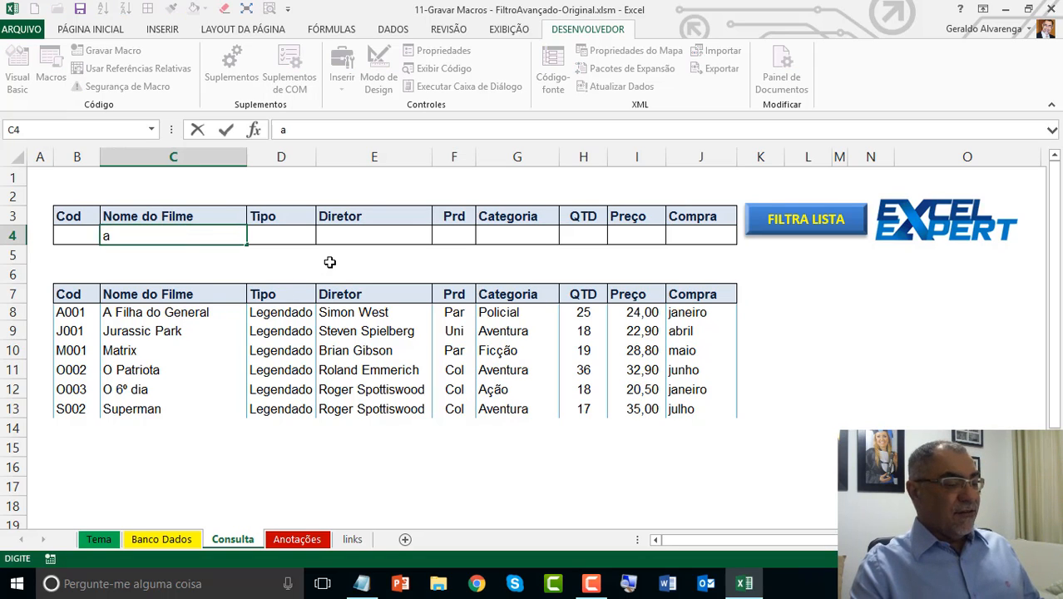
left_click(296, 238)
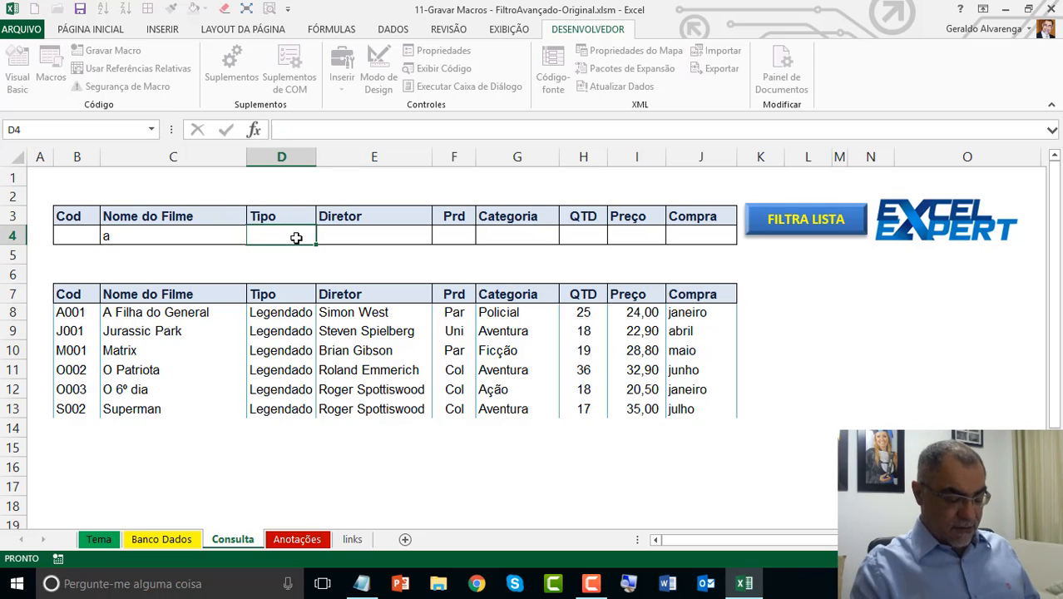
type("l")
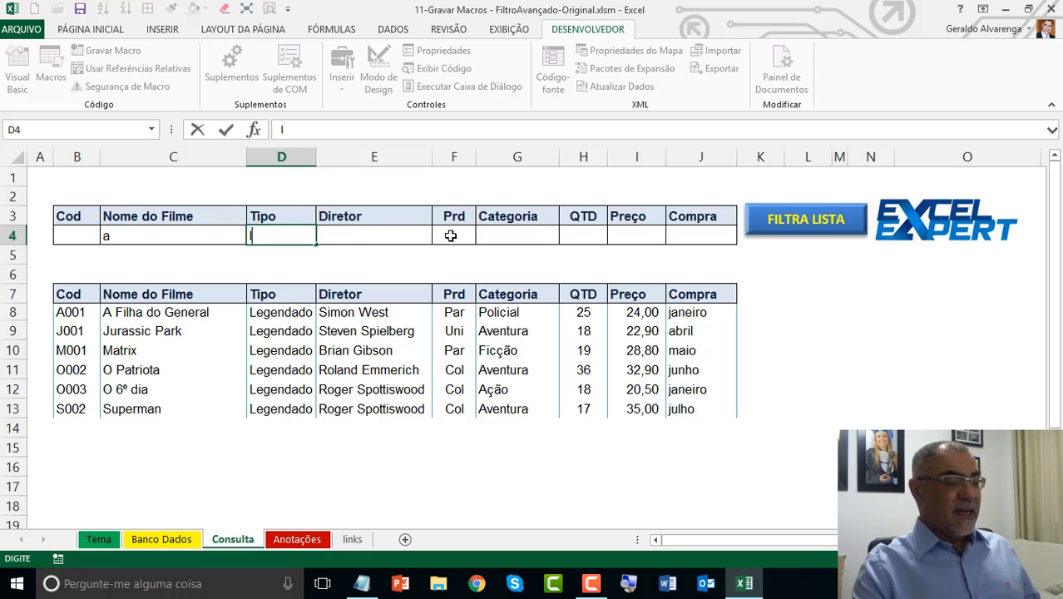
left_click(486, 236)
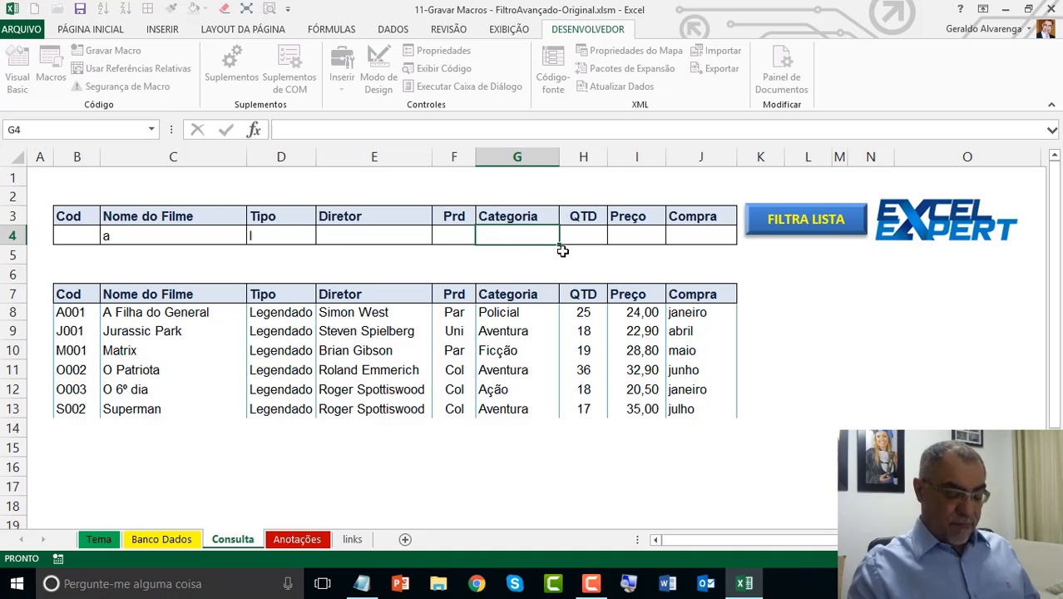
type("p")
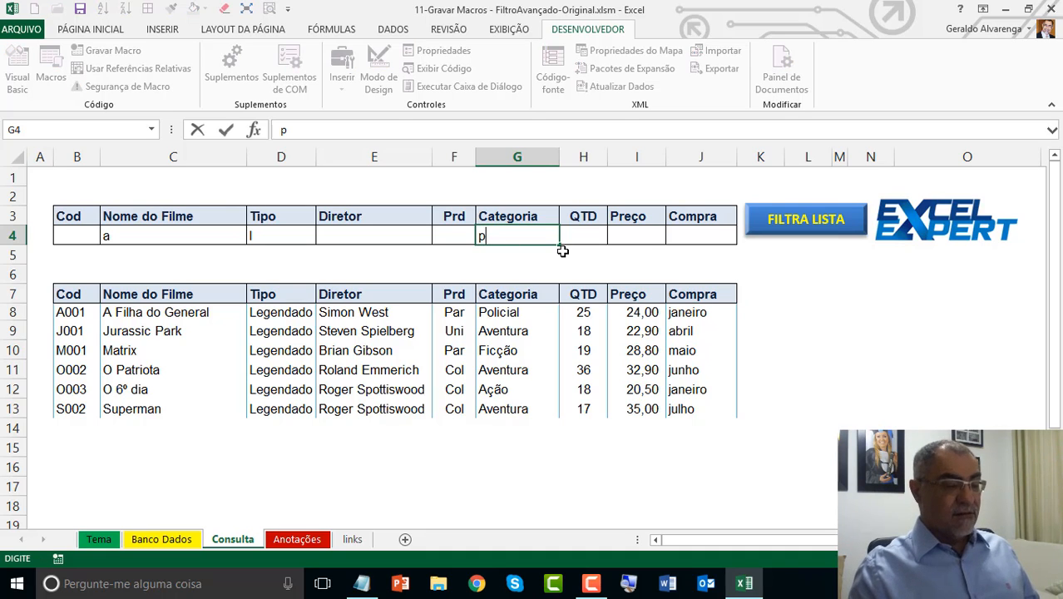
key("Return")
left_click(500, 233)
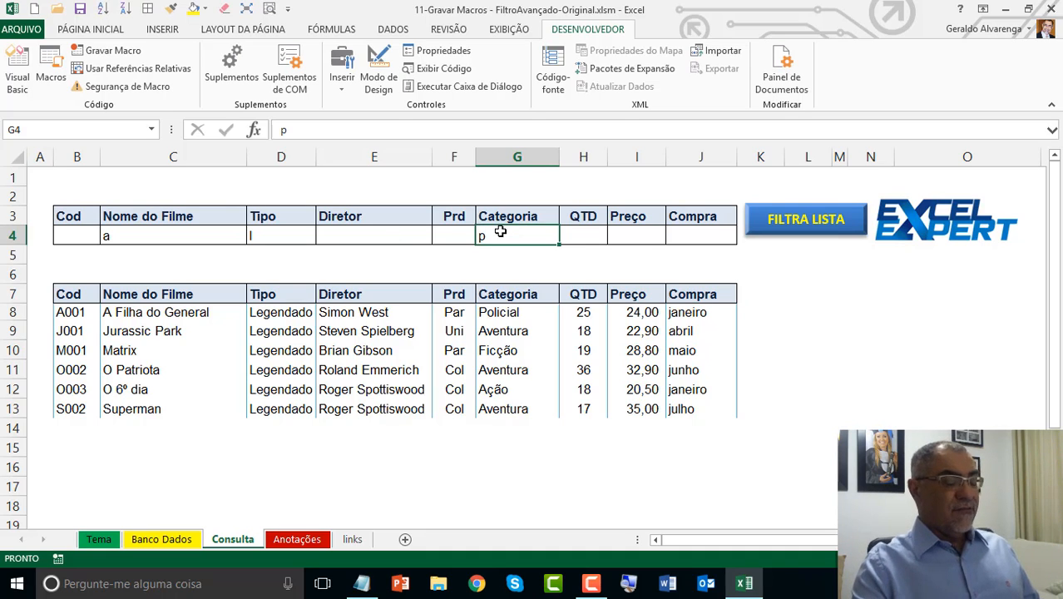
left_click(279, 237)
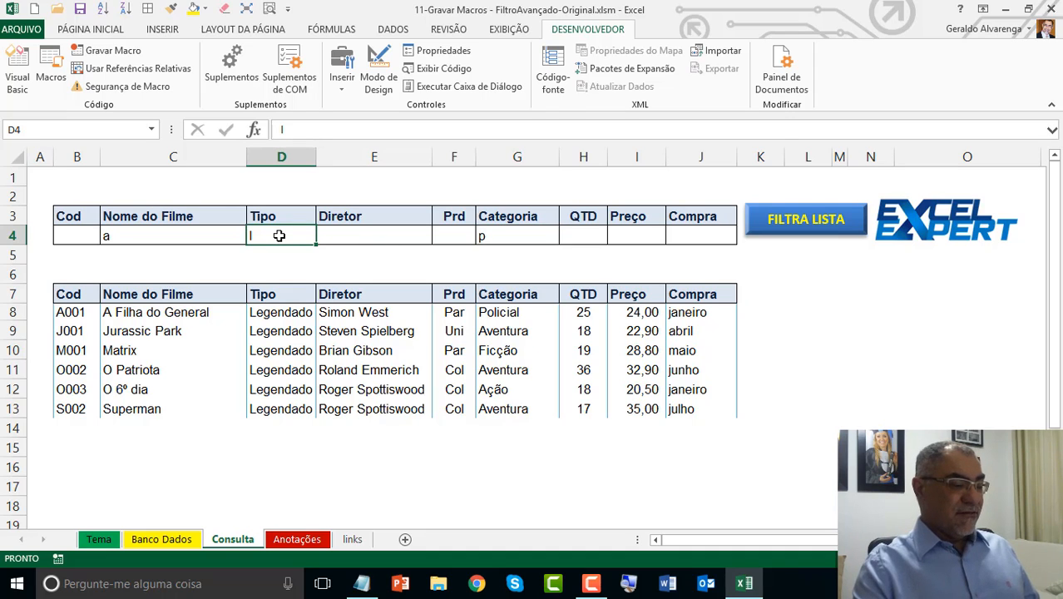
left_click(193, 242)
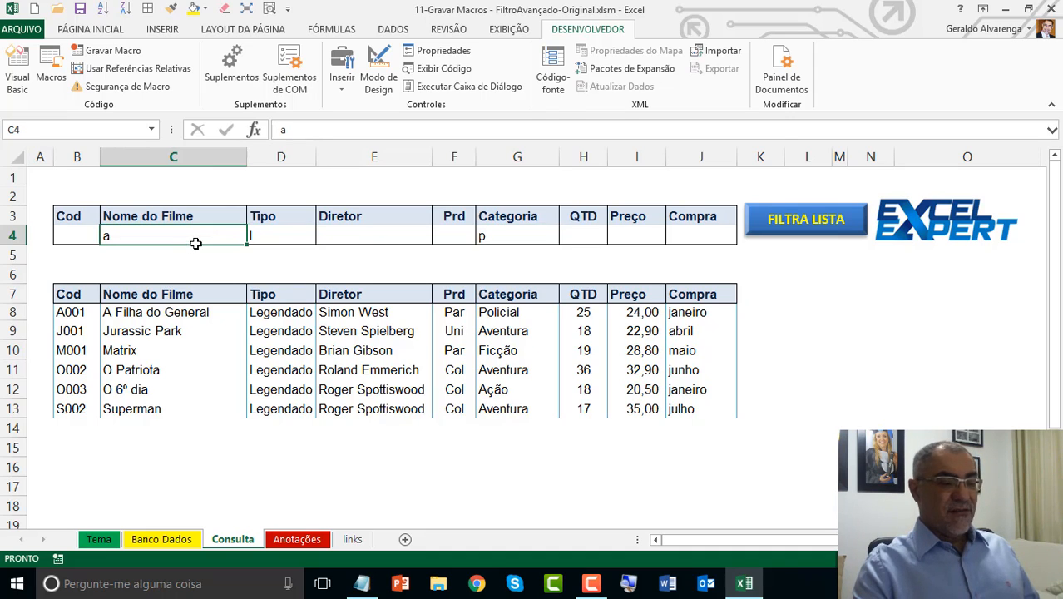
left_click(789, 223)
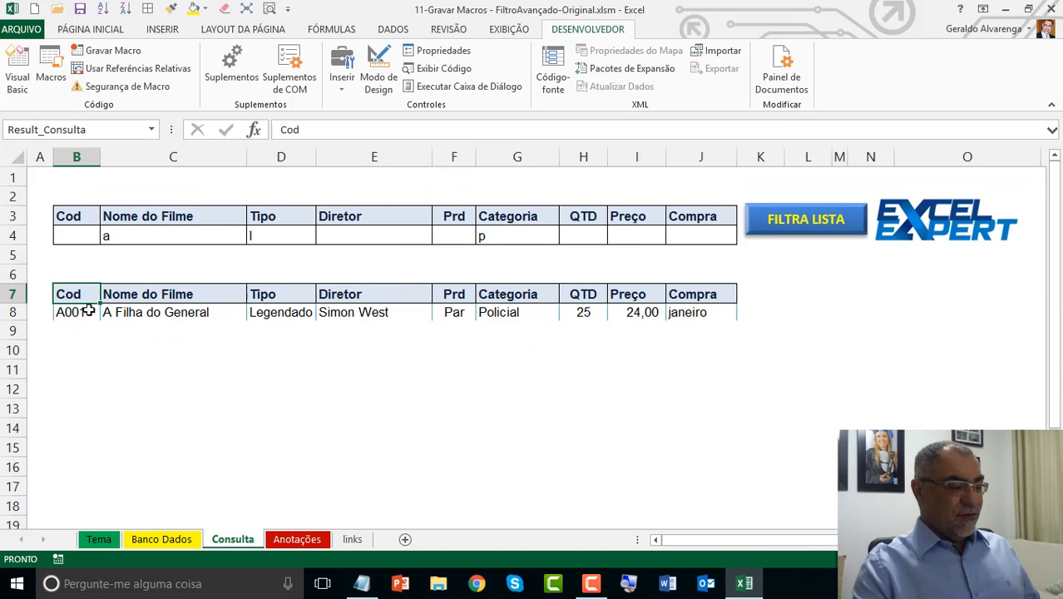
Step: Review the extracted record in row 8 of the Consulta sheet and open the links sheet
left_click_drag(83, 314, 679, 312)
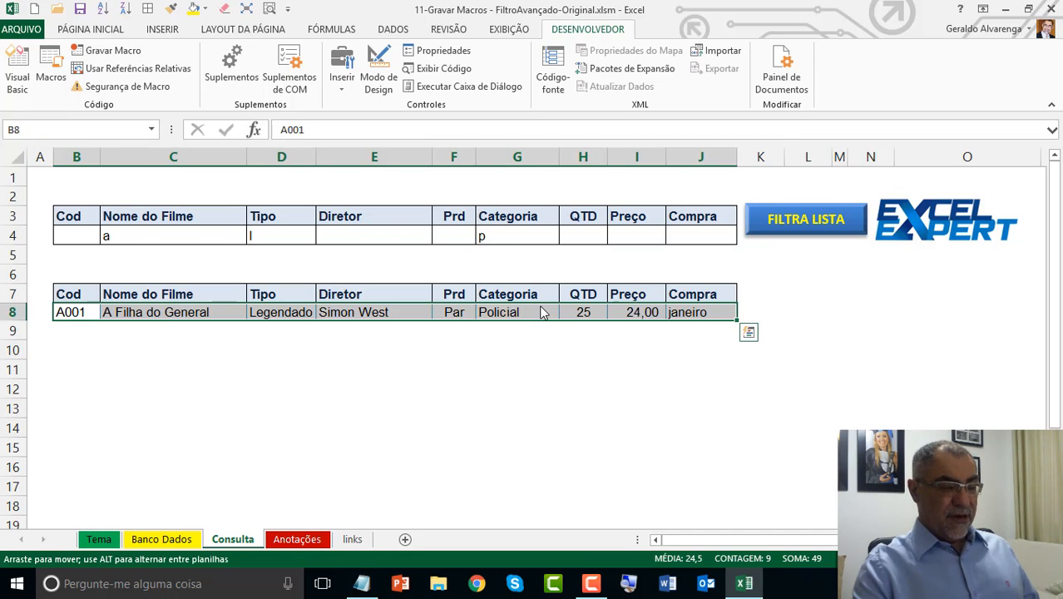
left_click(541, 312)
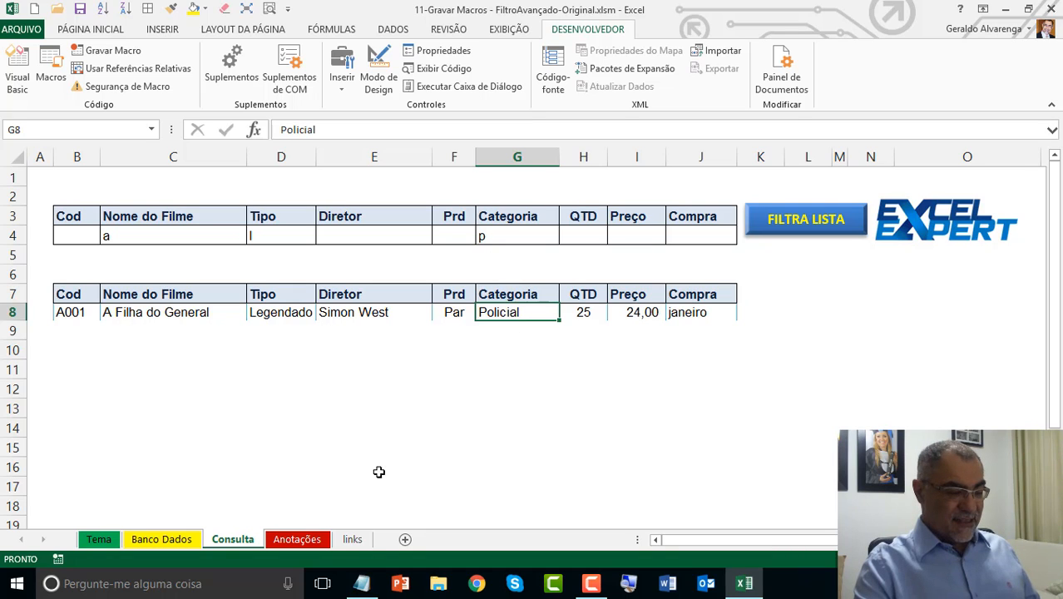
left_click(354, 543)
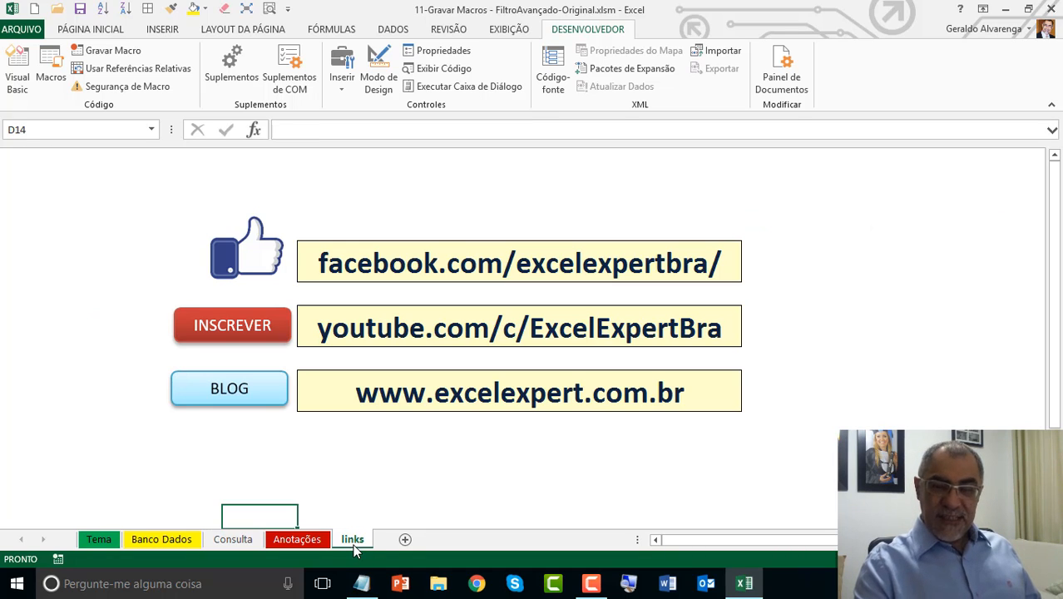